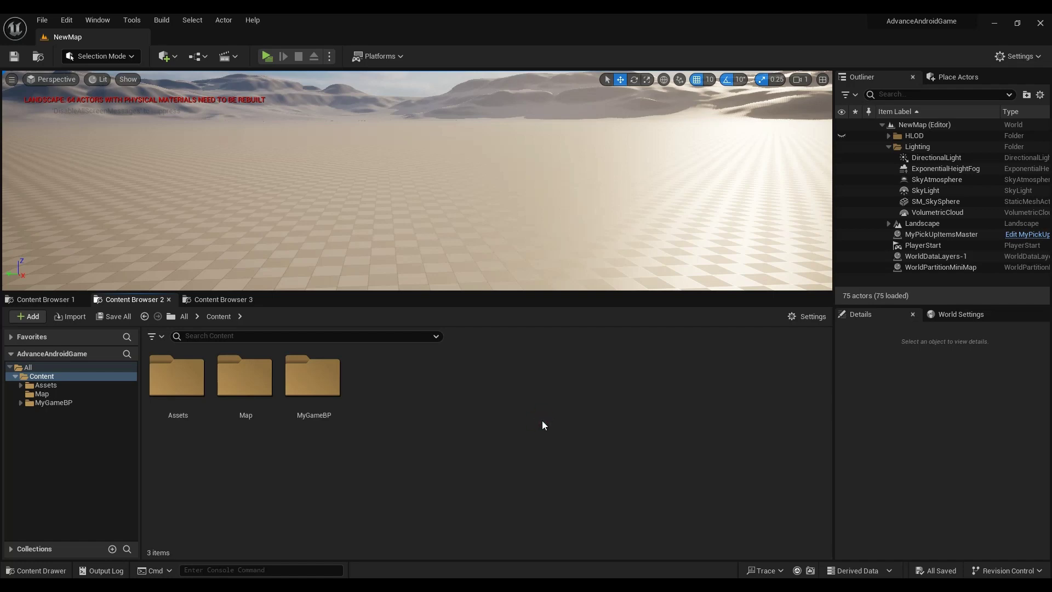
- Play-test the level in a new editor window, then review the runtime errors in the Message Log
left_click(331, 55)
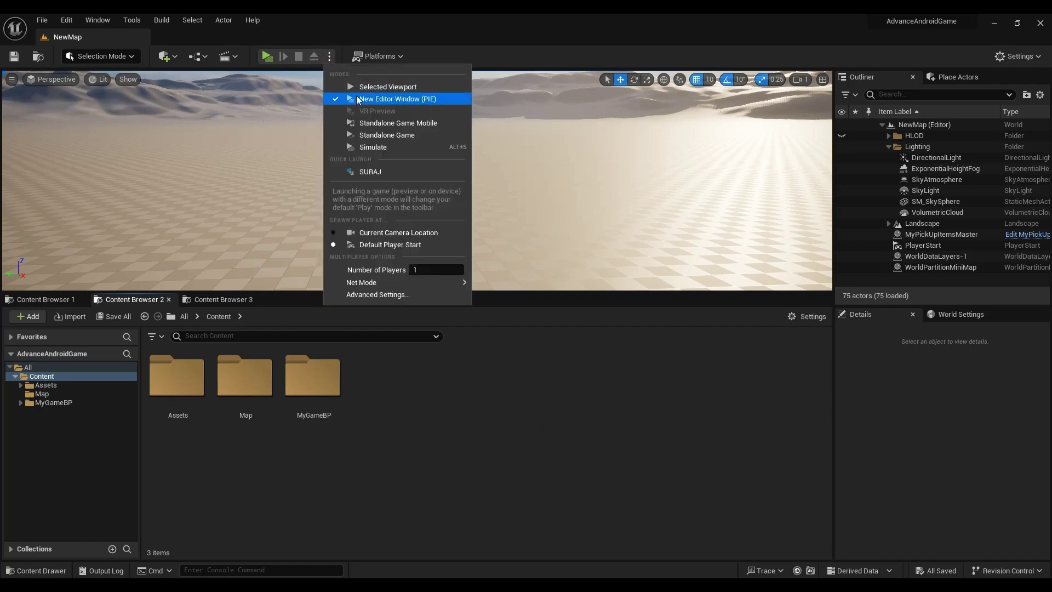
left_click(359, 97)
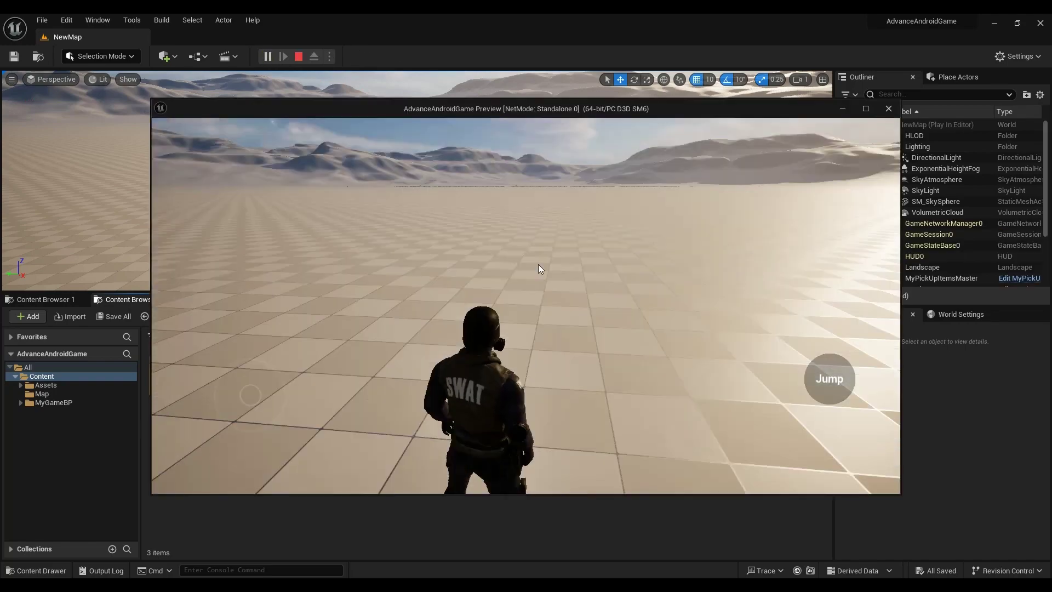
mouse_move(538, 264)
left_mouse_down()
mouse_move(521, 215)
mouse_move(515, 238)
left_mouse_up()
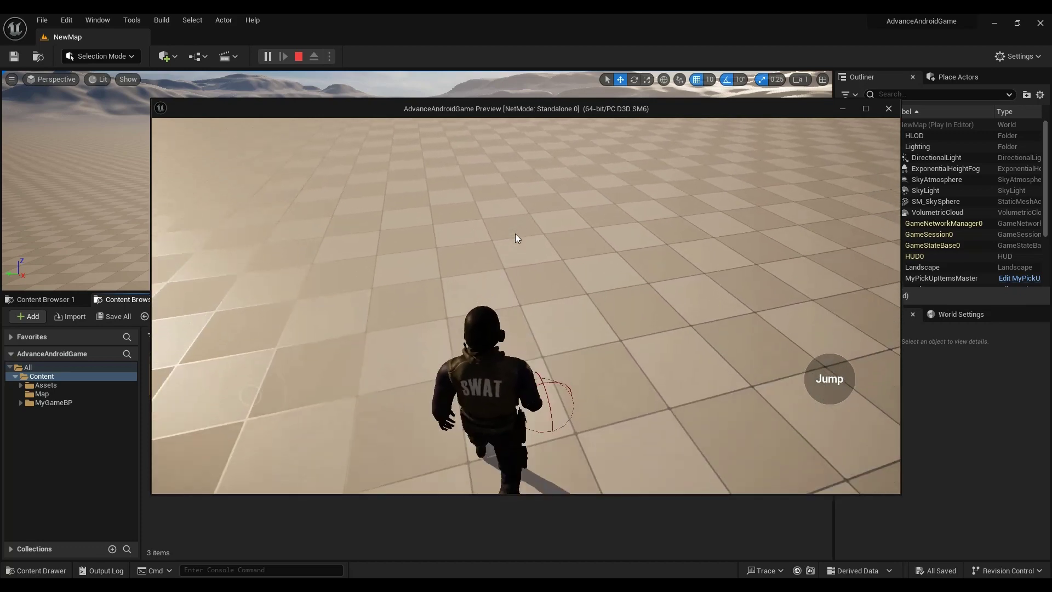
mouse_move(515, 233)
left_mouse_down()
mouse_move(522, 254)
mouse_move(465, 216)
left_mouse_up()
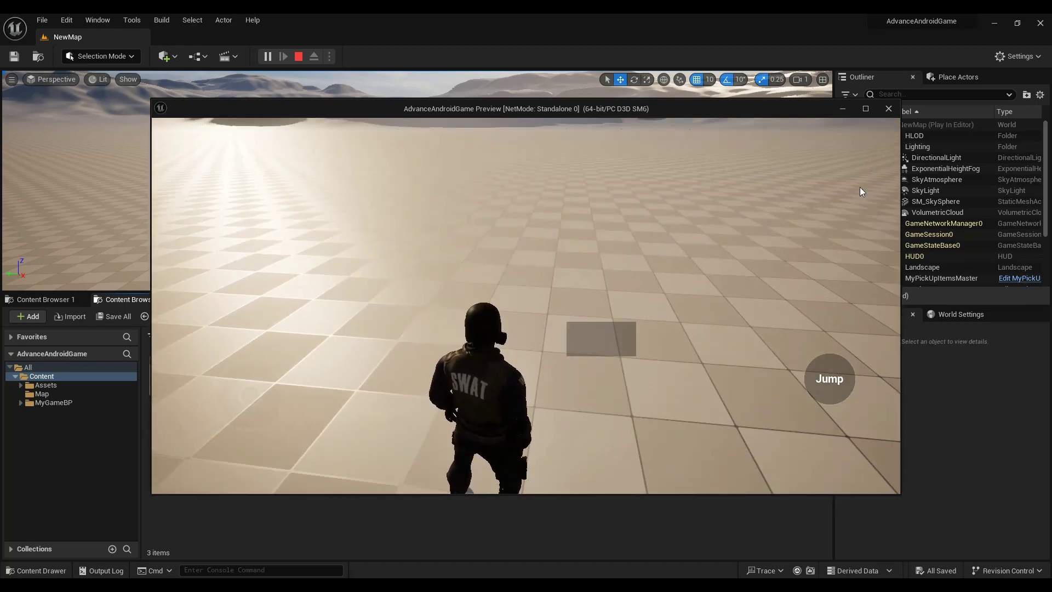
left_click(888, 108)
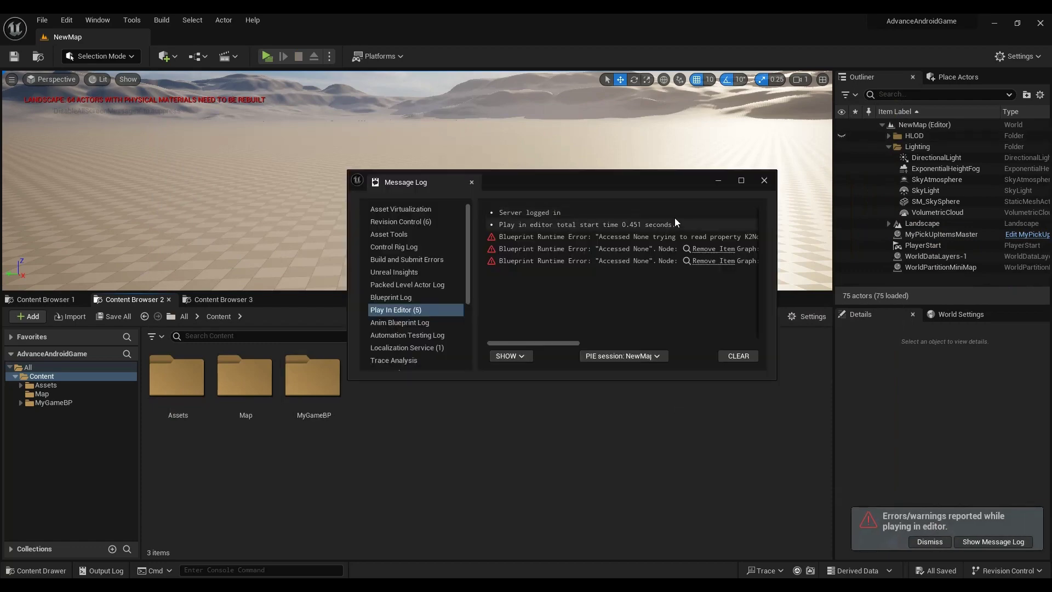
left_click(740, 184)
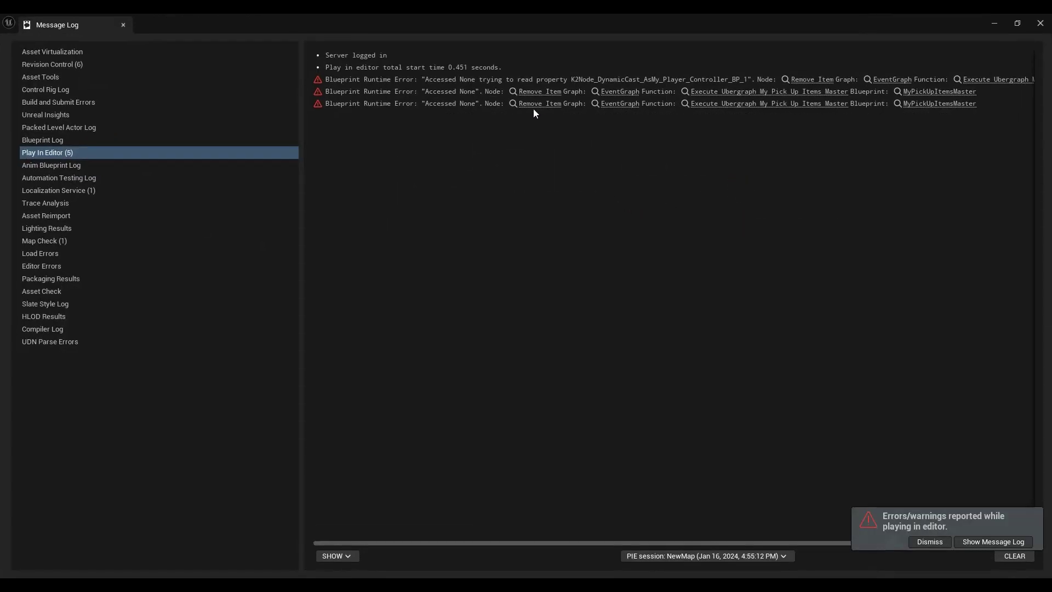
left_click(124, 25)
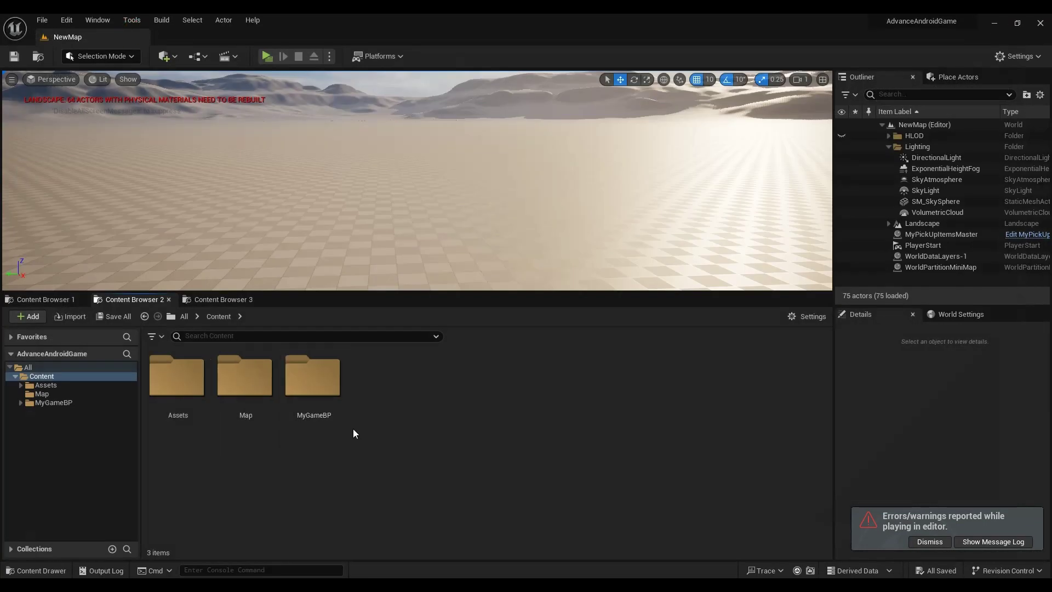
- Open the MyPickUpItemsMaster blueprint from Content > MyGameBP > PickUpItems
left_click(71, 403)
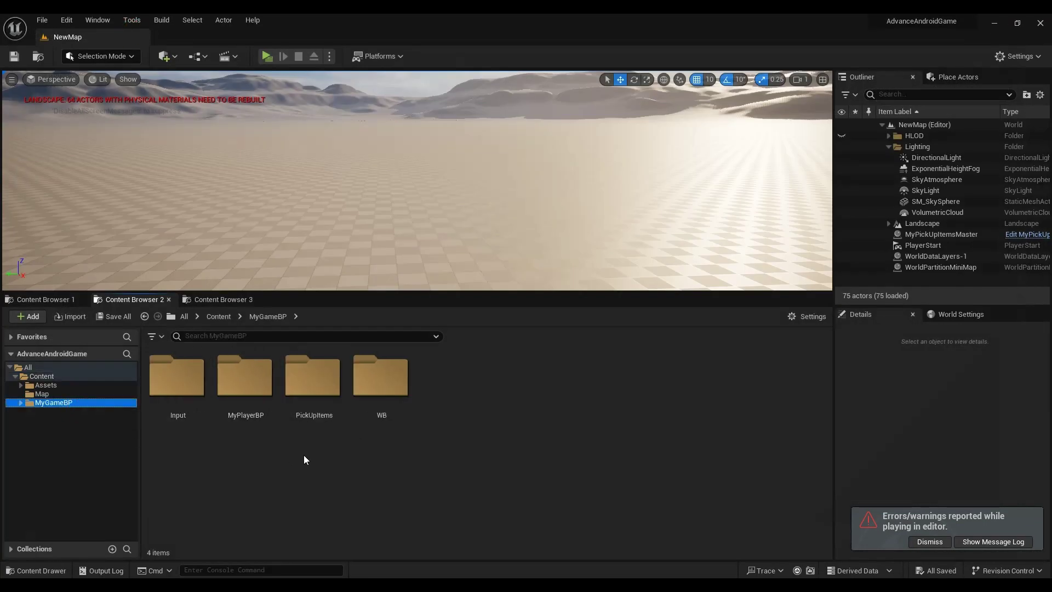
double_click(318, 412)
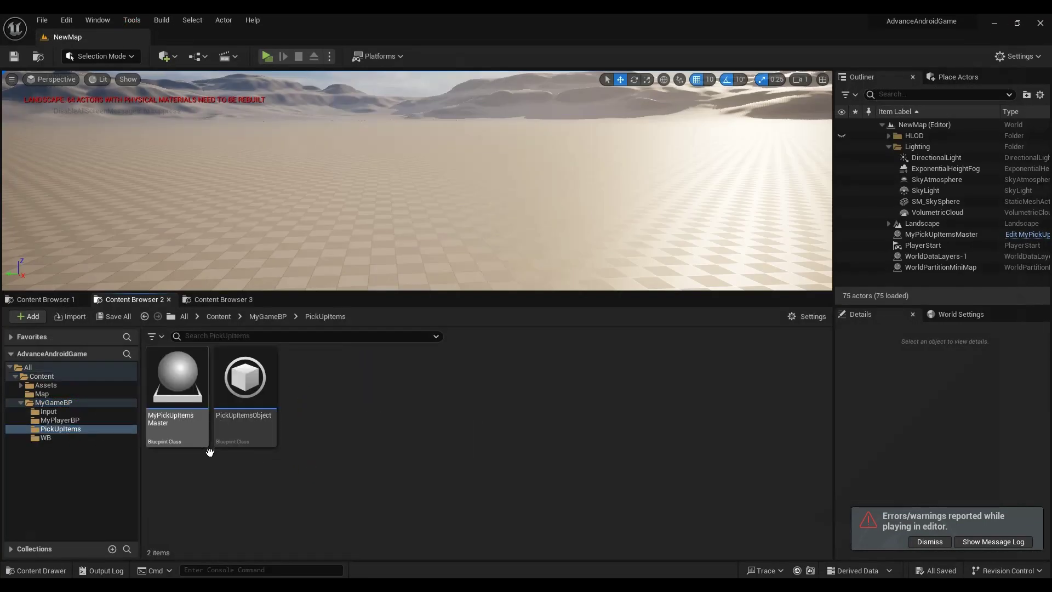
double_click(183, 436)
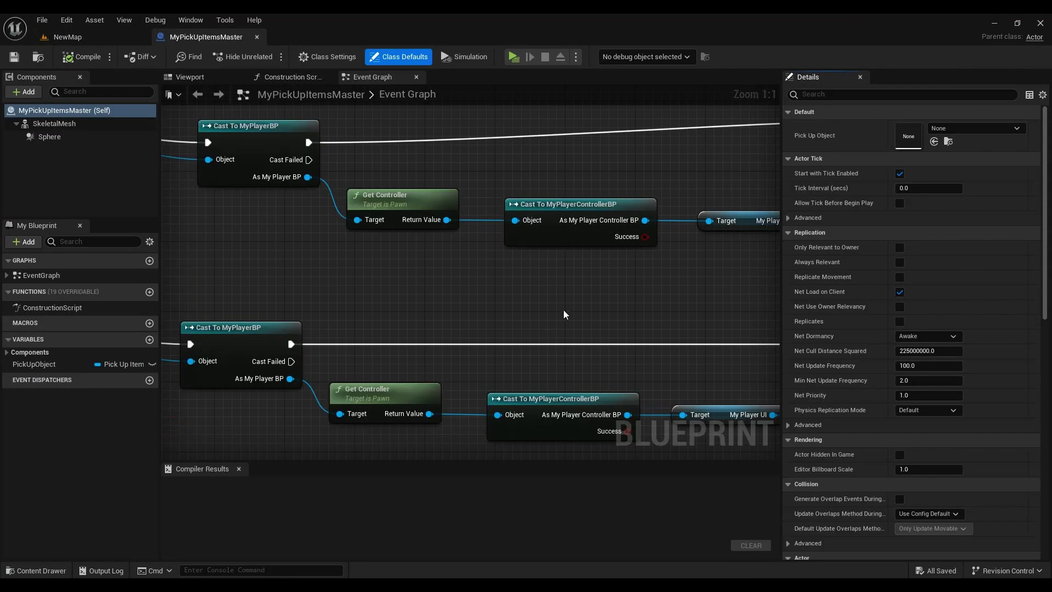
- Make the upper MyPlayerControllerBP cast impure and wire it into Construct Pick Up Items Object
right_click_drag(563, 312, 458, 326)
right_click(482, 225)
left_click(512, 458)
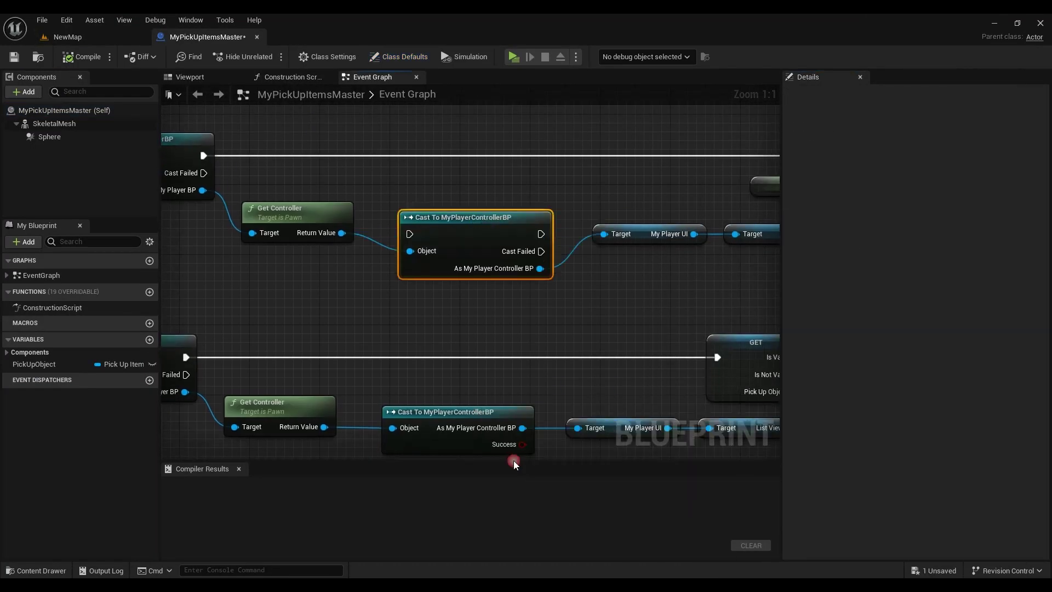
left_click_drag(465, 217, 457, 138)
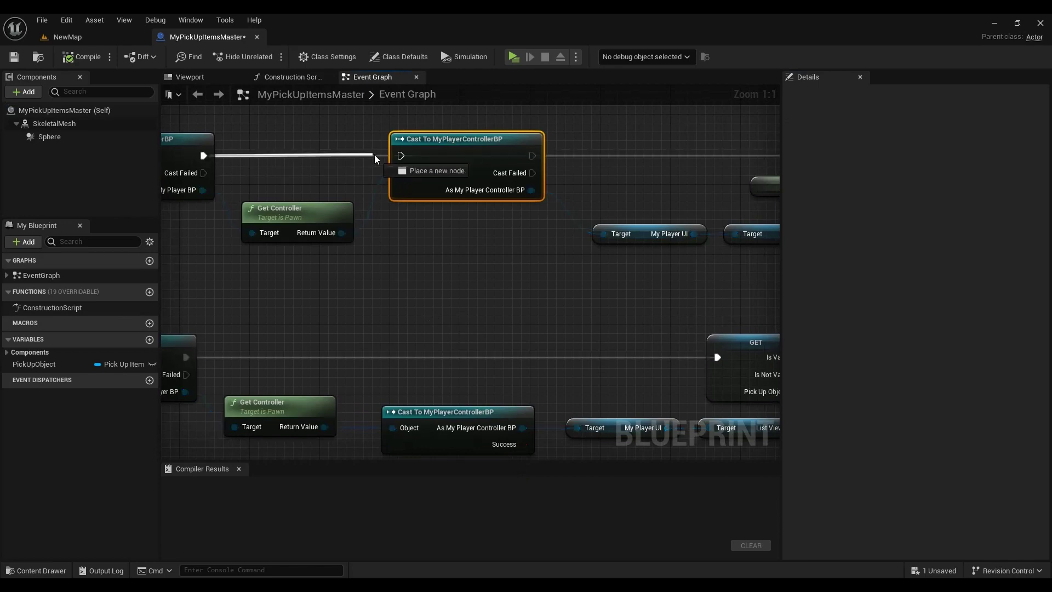
left_click_drag(203, 155, 401, 155)
right_click_drag(405, 158, 178, 183)
left_click_drag(304, 178, 630, 178)
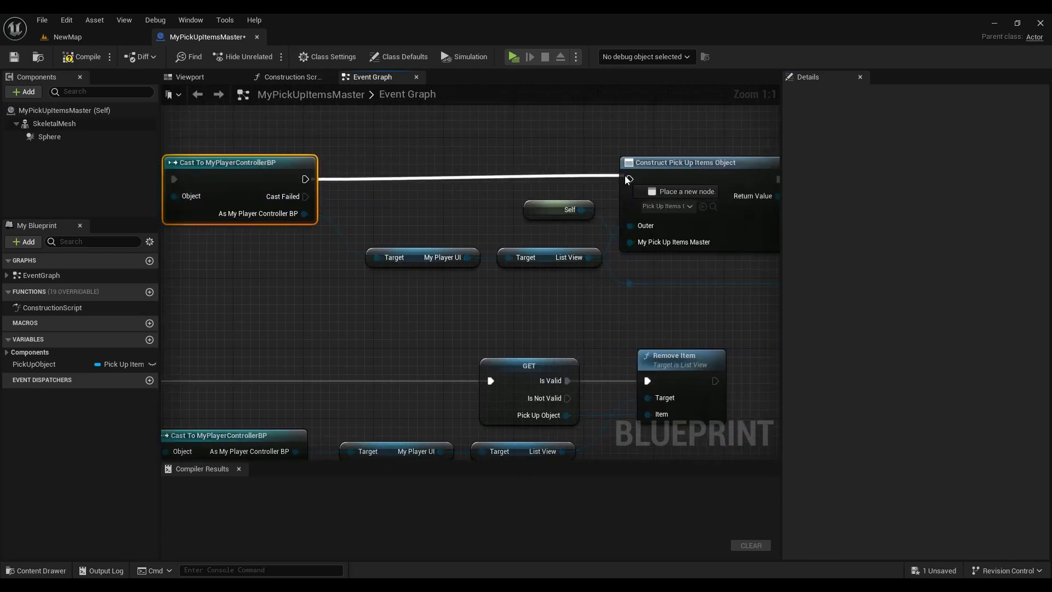
- Make the lower cast impure, wire it into the GET node, and start a new-window play-test
right_click_drag(252, 381, 445, 296)
right_click(401, 346)
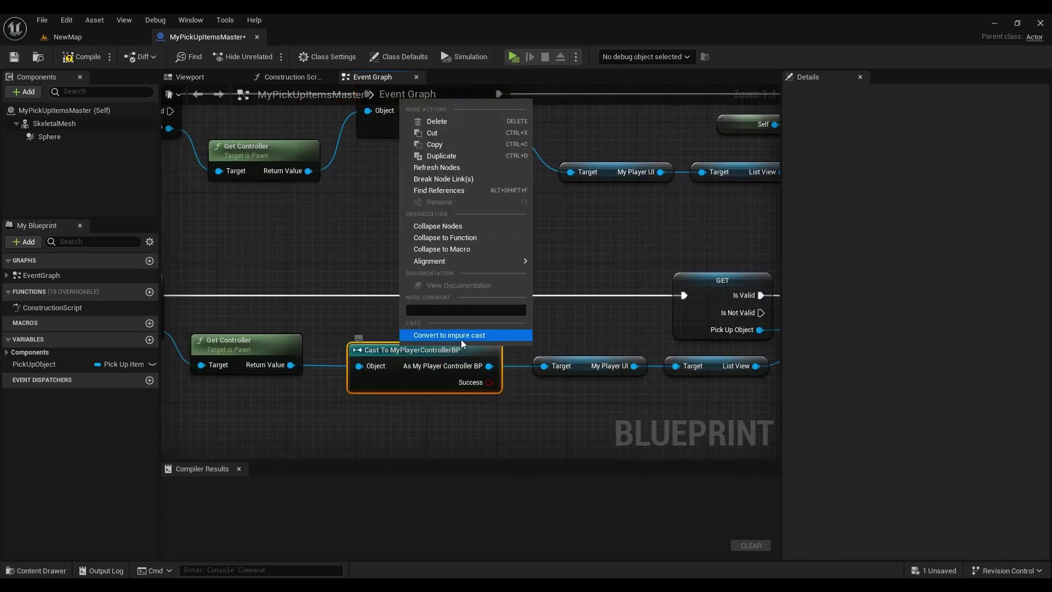
left_click(438, 313)
left_click_drag(434, 356, 433, 287)
mouse_move(344, 298)
right_mouse_down()
mouse_move(466, 296)
mouse_move(376, 291)
right_mouse_up()
left_click_drag(400, 287, 594, 287)
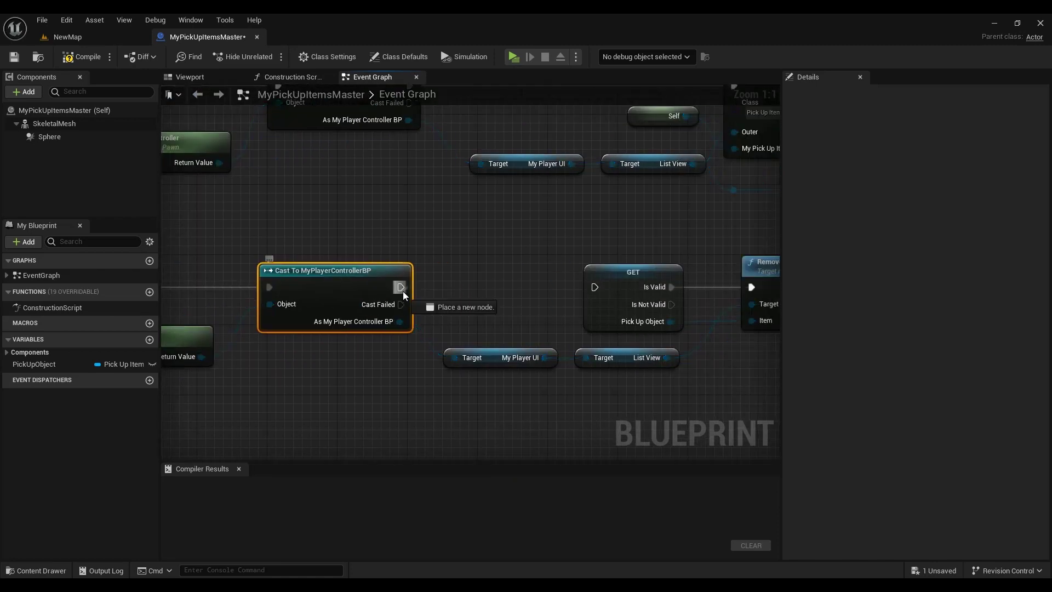
right_click_drag(596, 212, 558, 245)
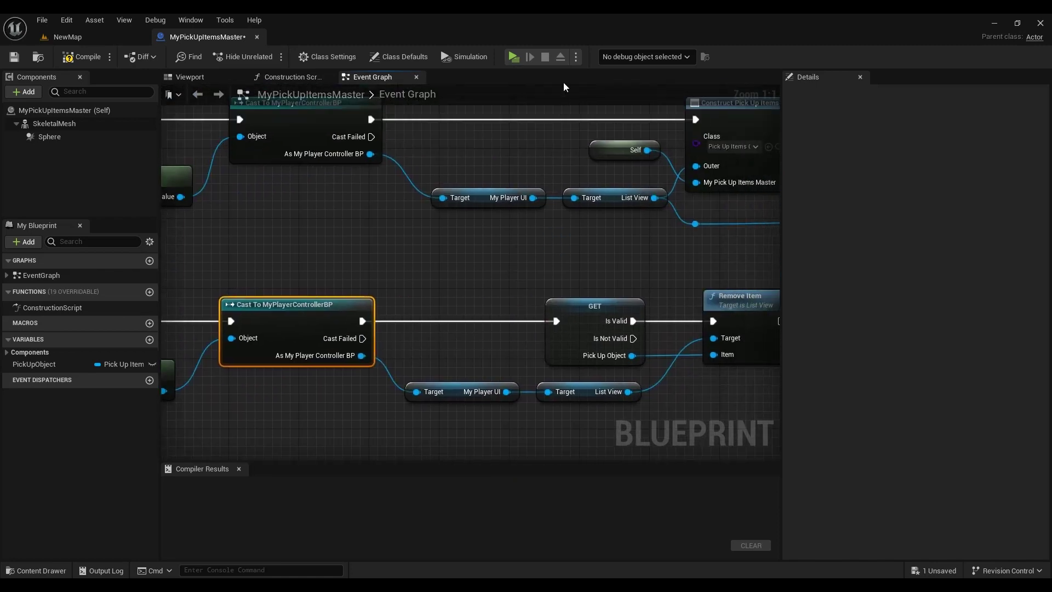
left_click(574, 58)
left_click(600, 103)
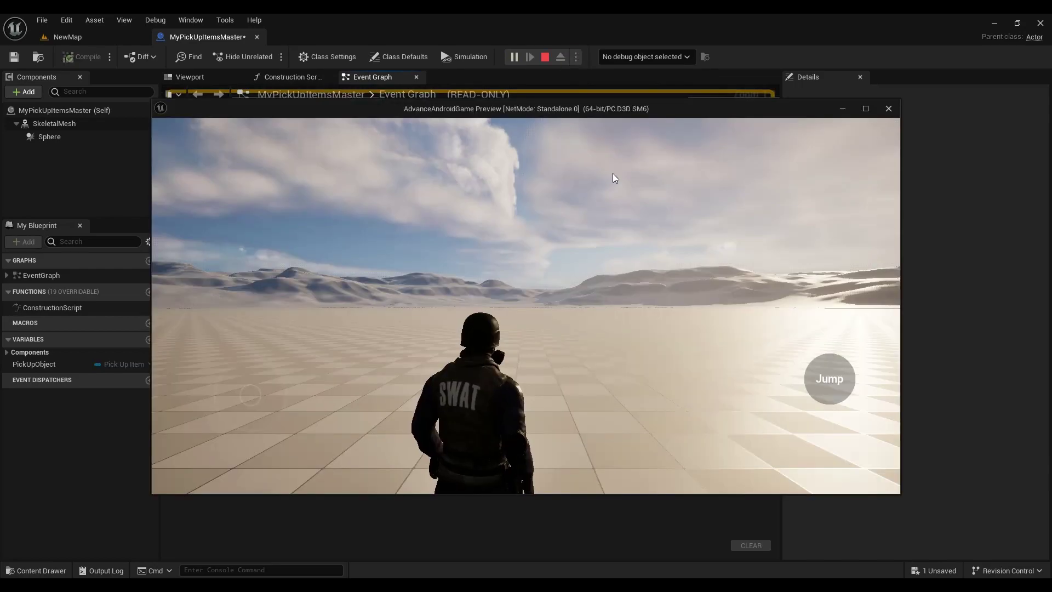
- Walk the character forward in the play-test, stop with Esc, and compile MyPickUpItemsMaster
mouse_move(612, 173)
left_mouse_down()
mouse_move(484, 185)
mouse_move(507, 220)
left_mouse_up()
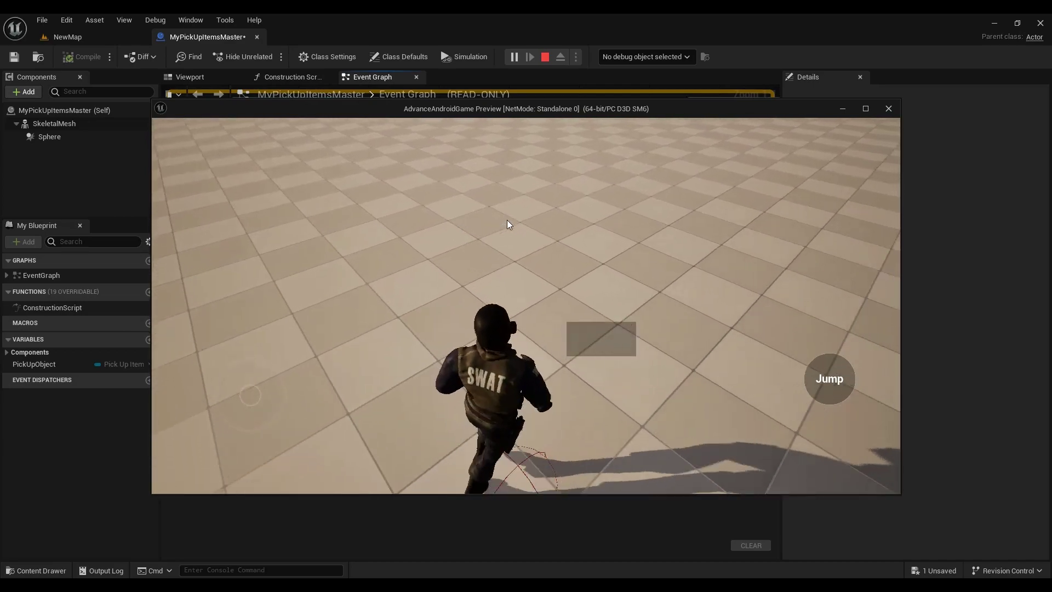
key("w")
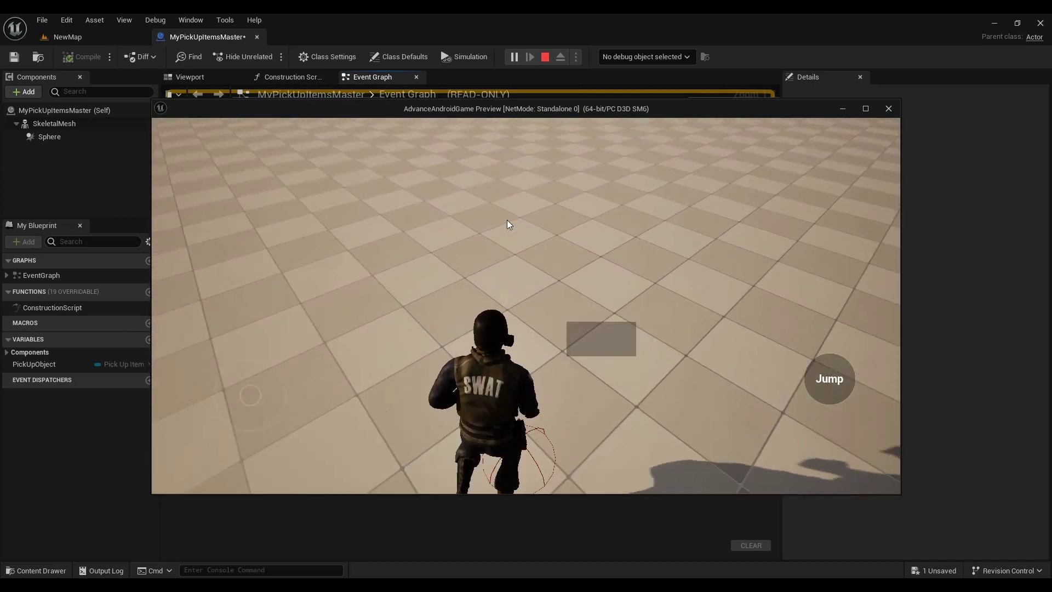
key("Escape")
mouse_move(506, 200)
right_mouse_down()
mouse_move(446, 235)
mouse_move(482, 220)
right_mouse_up()
left_click(96, 58)
- Return to the NewMap tab and launch the Unreal Marketplace from the Quick Add menu
left_click(79, 39)
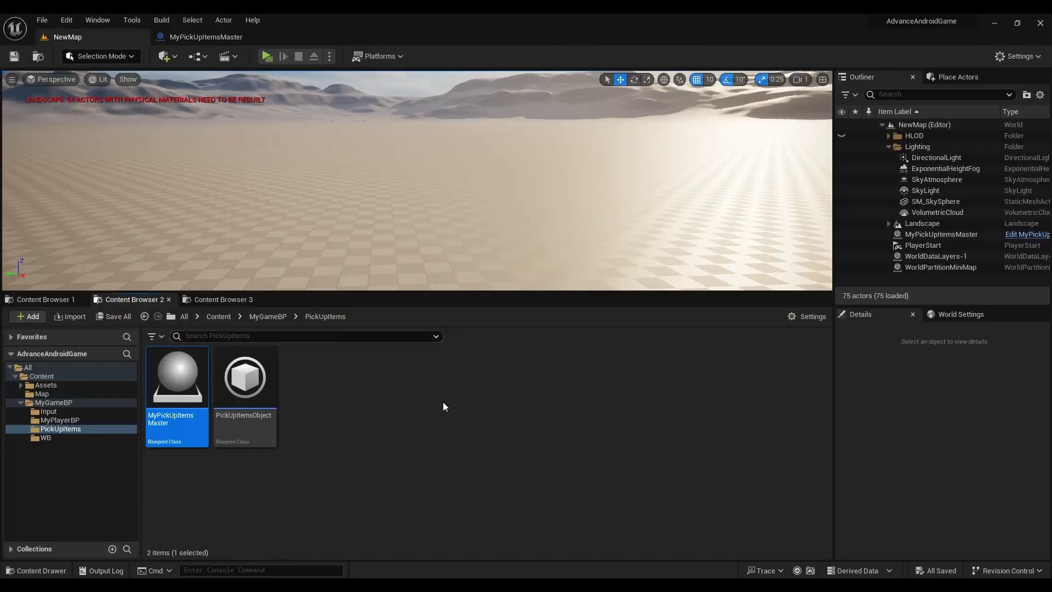
left_click(164, 56)
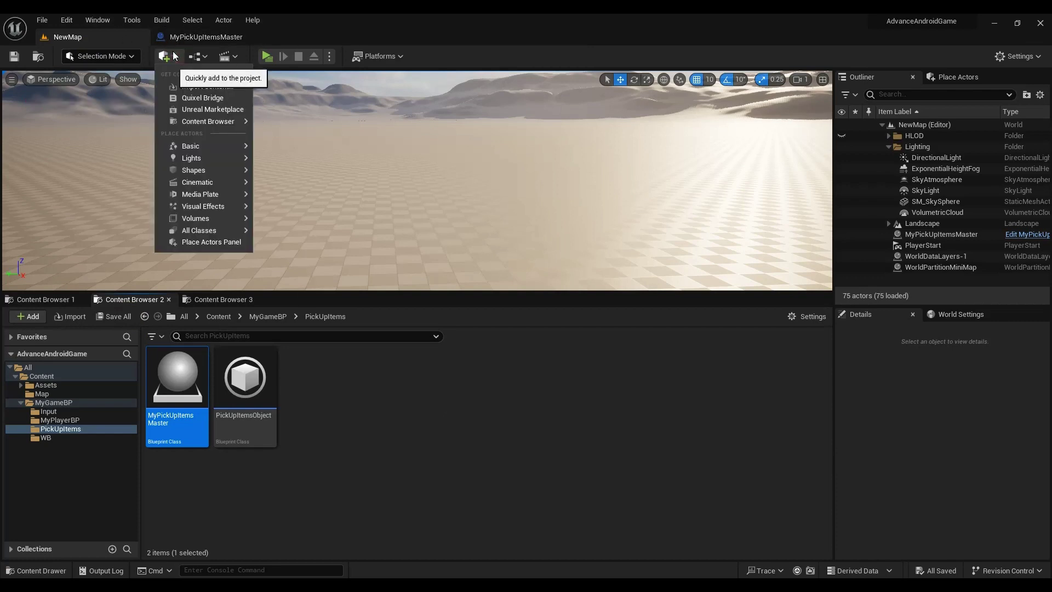
left_click(208, 109)
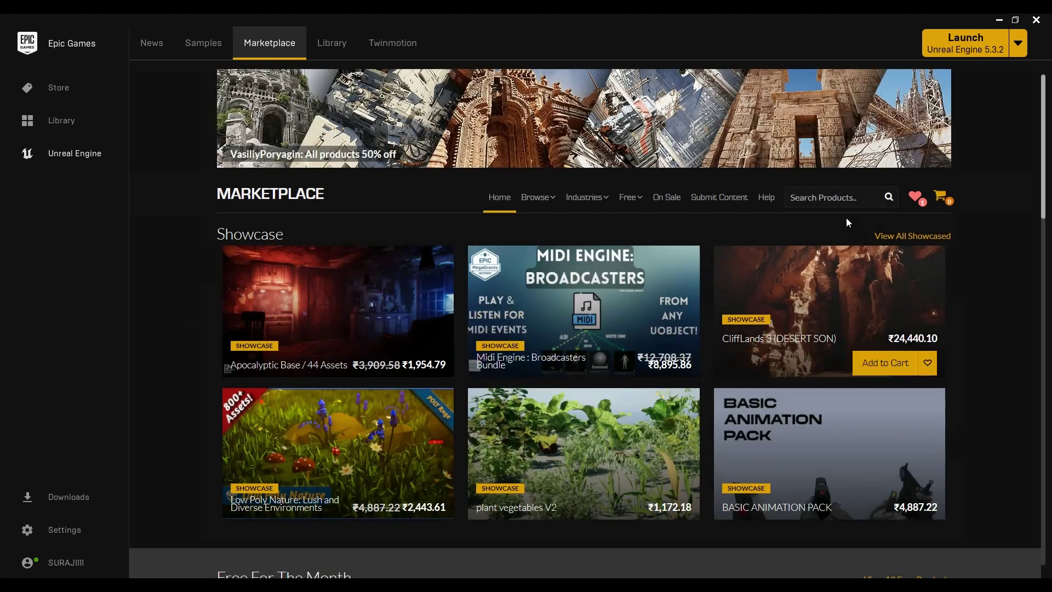
- Search the Marketplace for 'weapon'
left_click(825, 196)
type("wea")
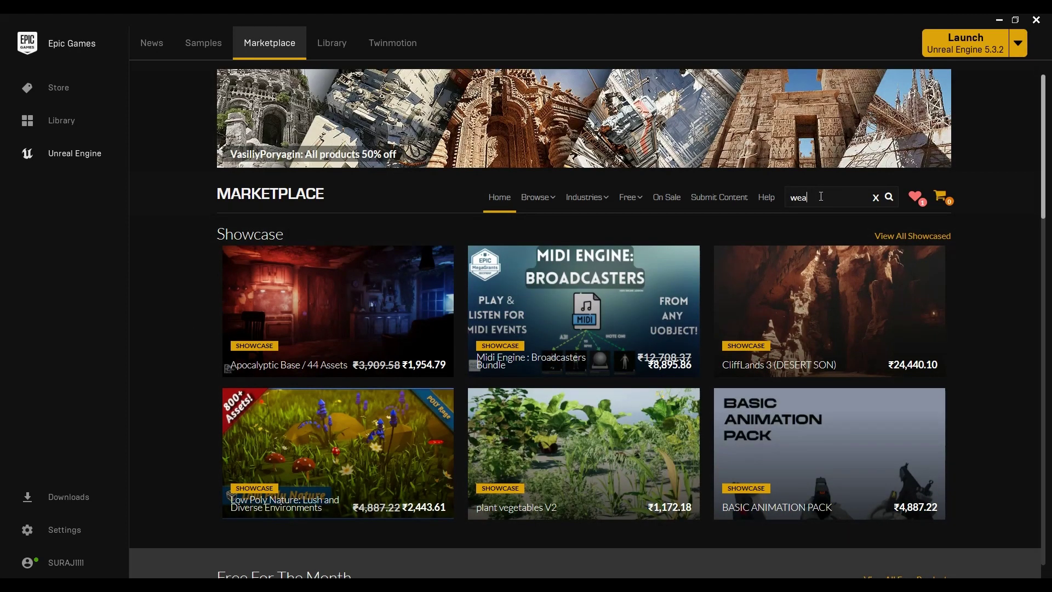
left_click(825, 197)
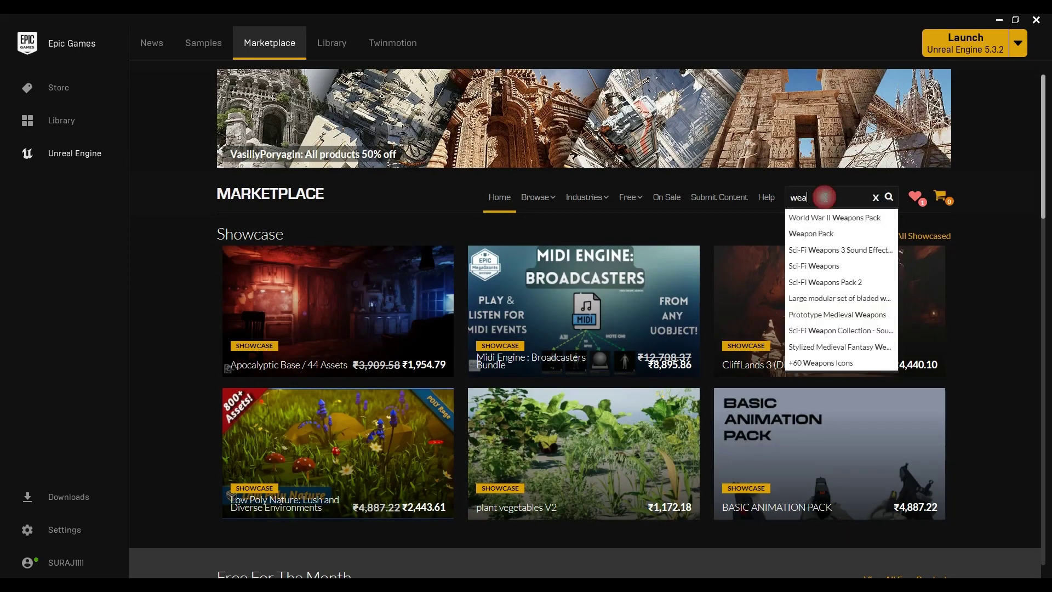
type("pon")
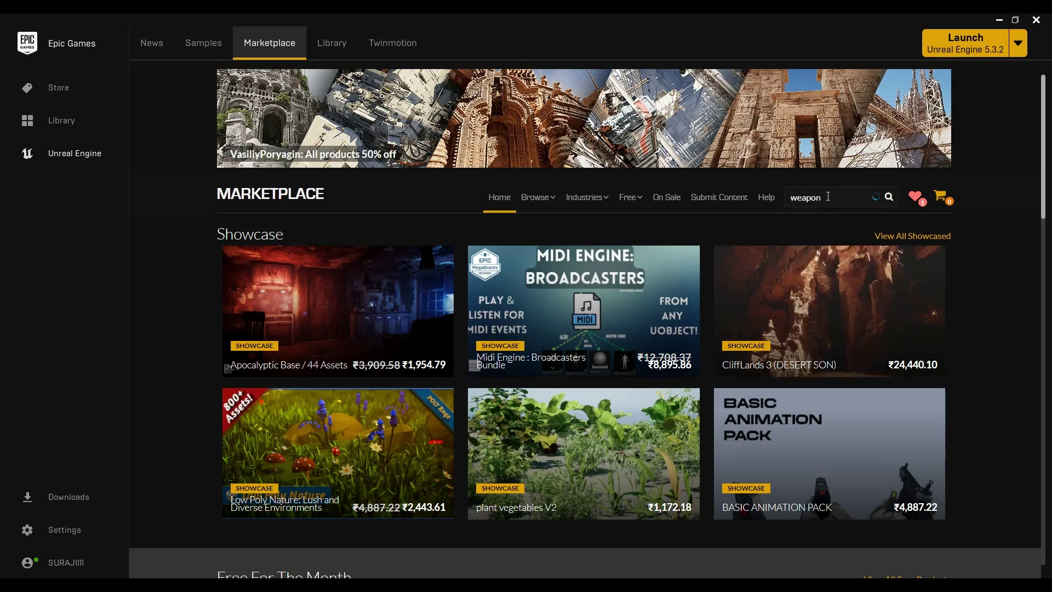
left_click(888, 198)
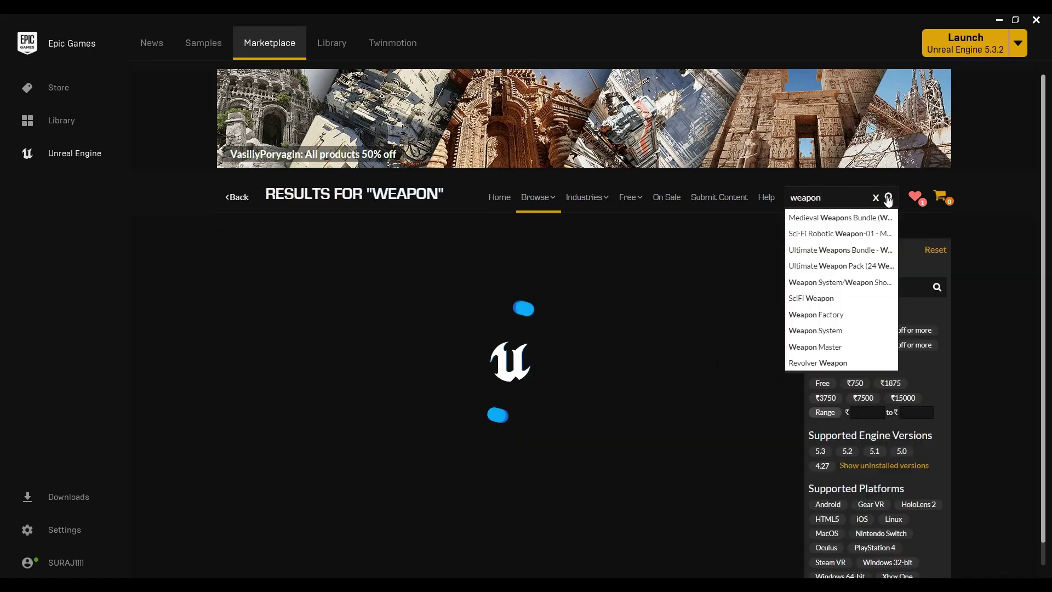
left_click(736, 219)
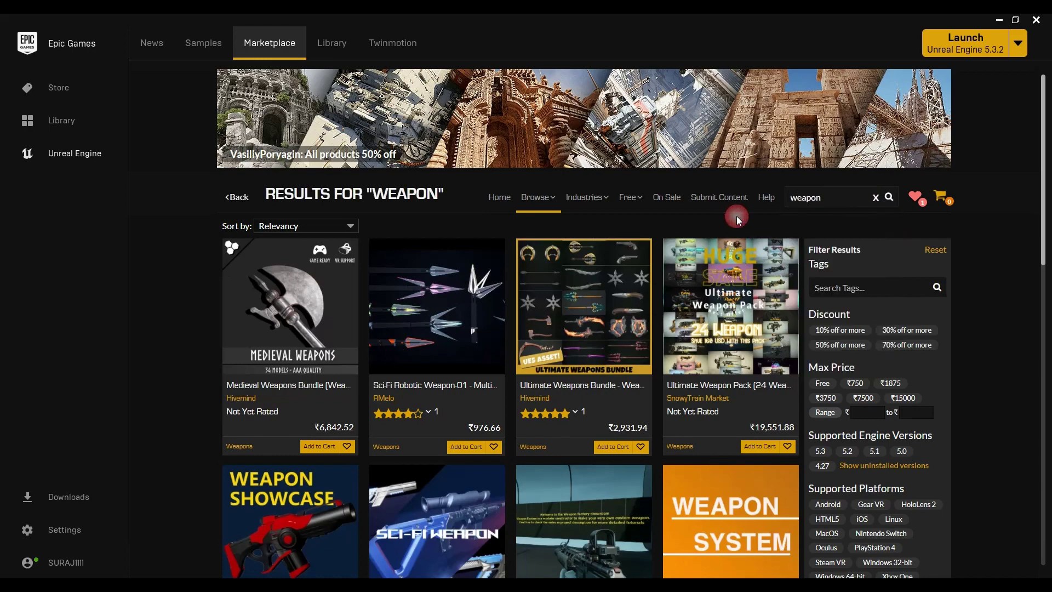
- Filter the results to Free items and open the Military Weapons Silver page
left_click(827, 383)
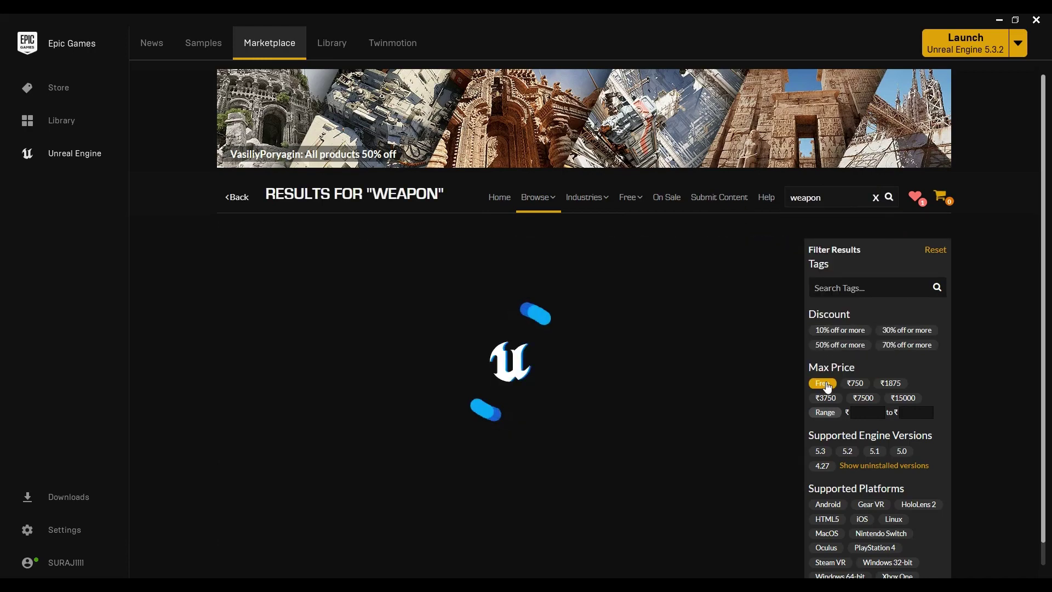
scroll(664, 345, "down", 1)
scroll(663, 341, "down", 1)
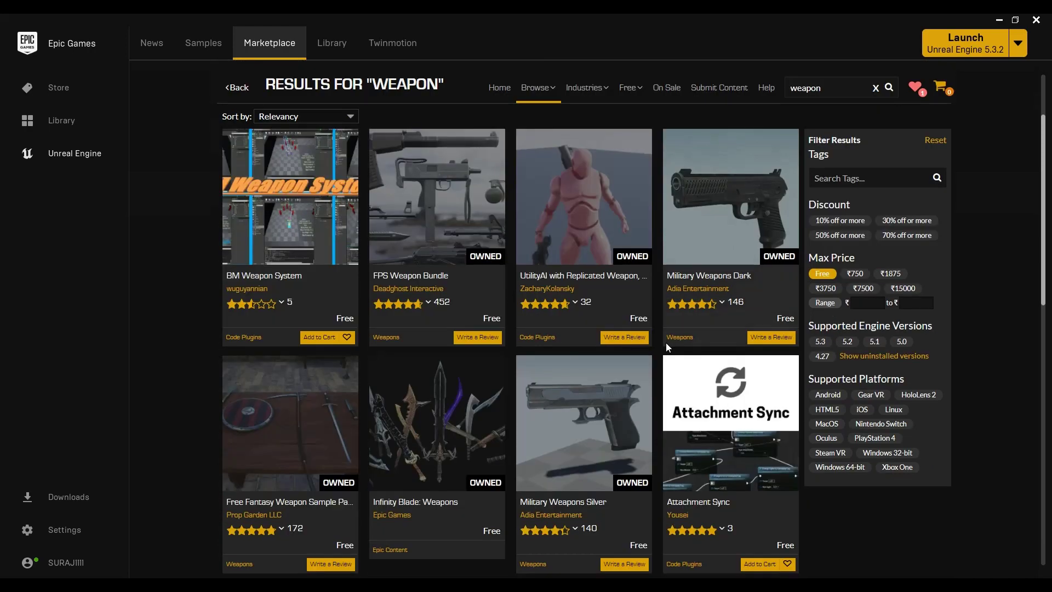
scroll(666, 350, "down", 1)
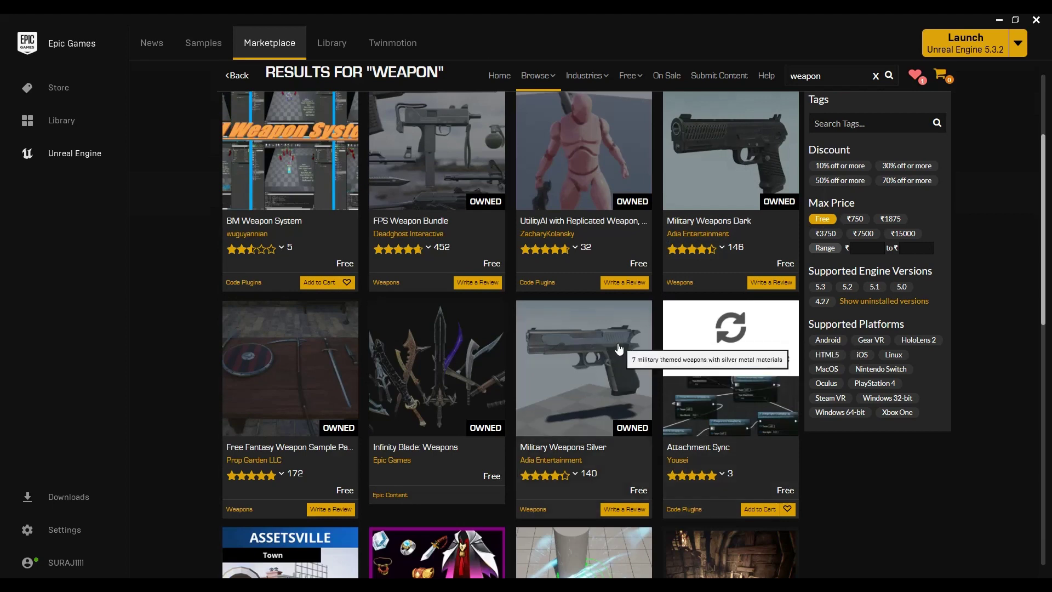
left_click(599, 360)
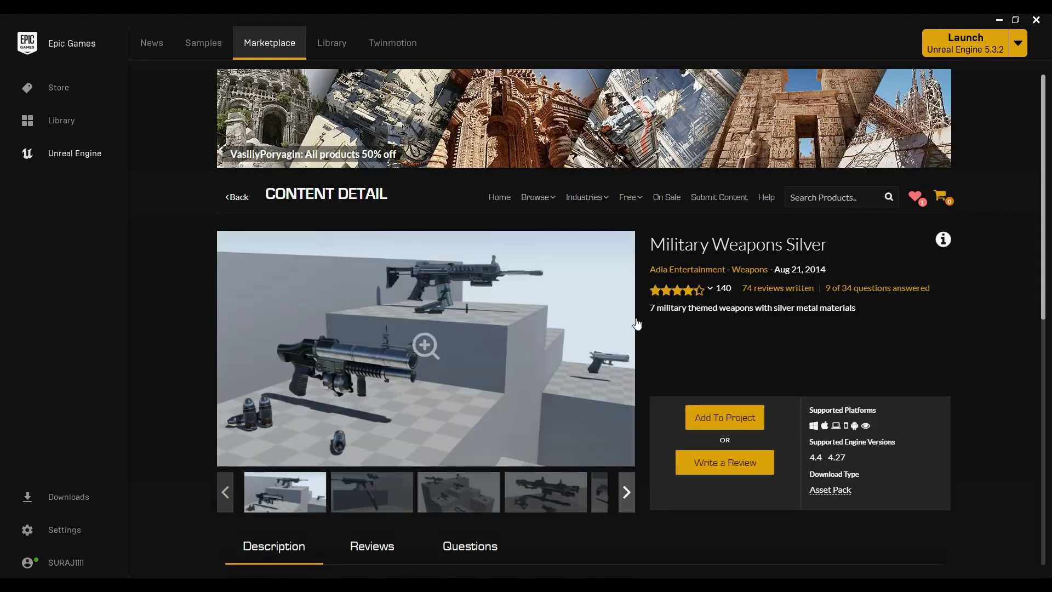
- Add Military Weapons Silver to the AdvanceAndroidGame project using a compatible engine version
scroll(645, 313, "down", 1)
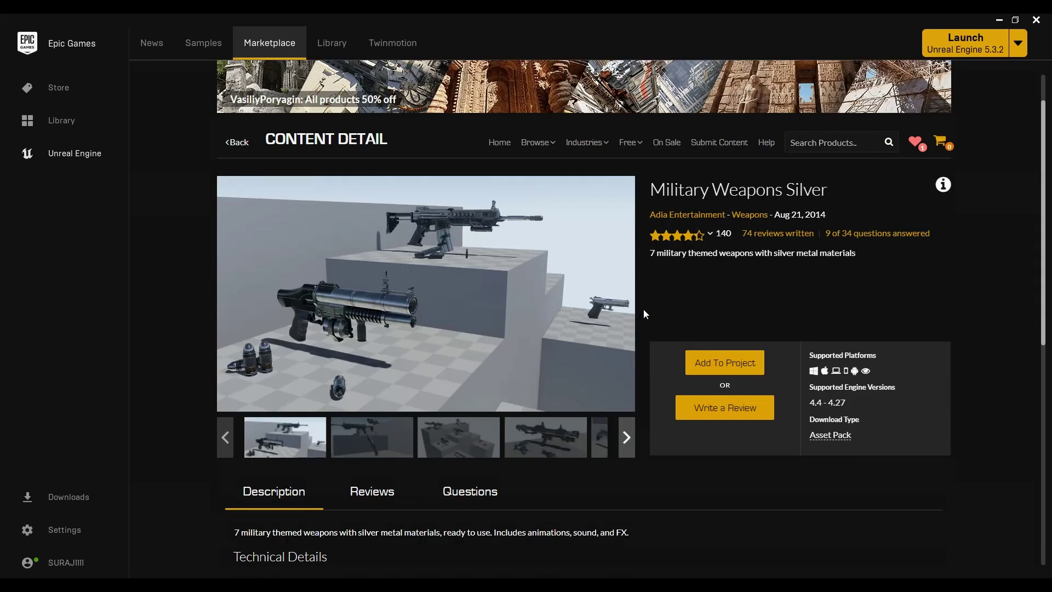
left_click(724, 362)
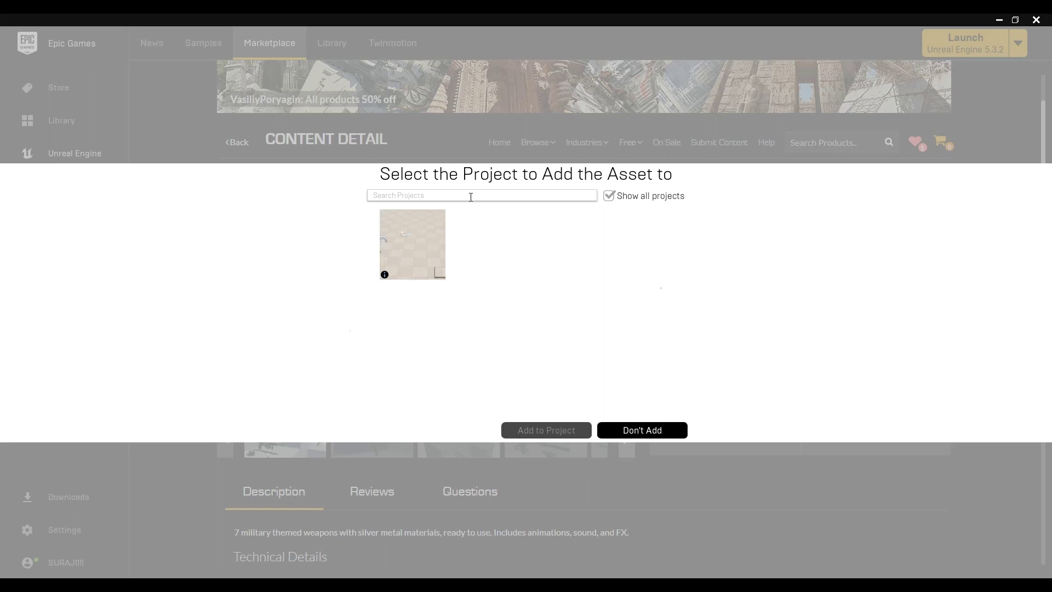
type("adv")
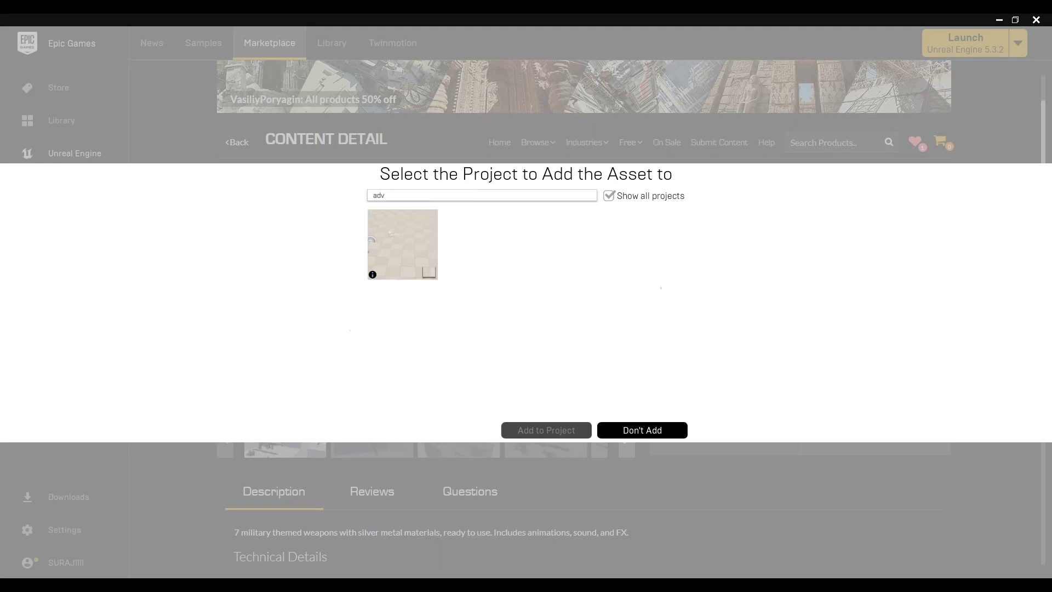
left_click(397, 243)
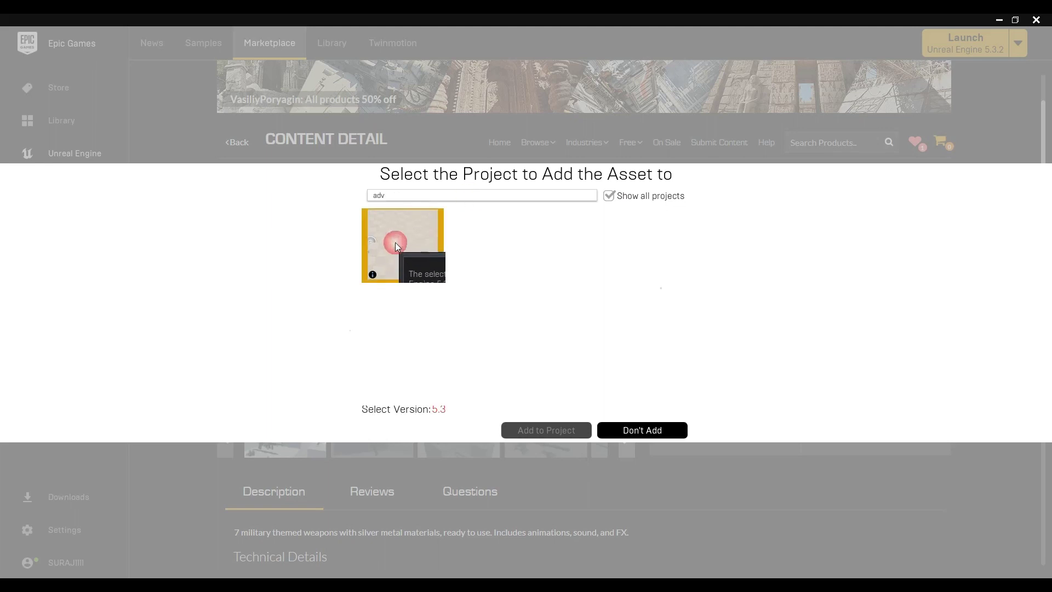
left_click(441, 410)
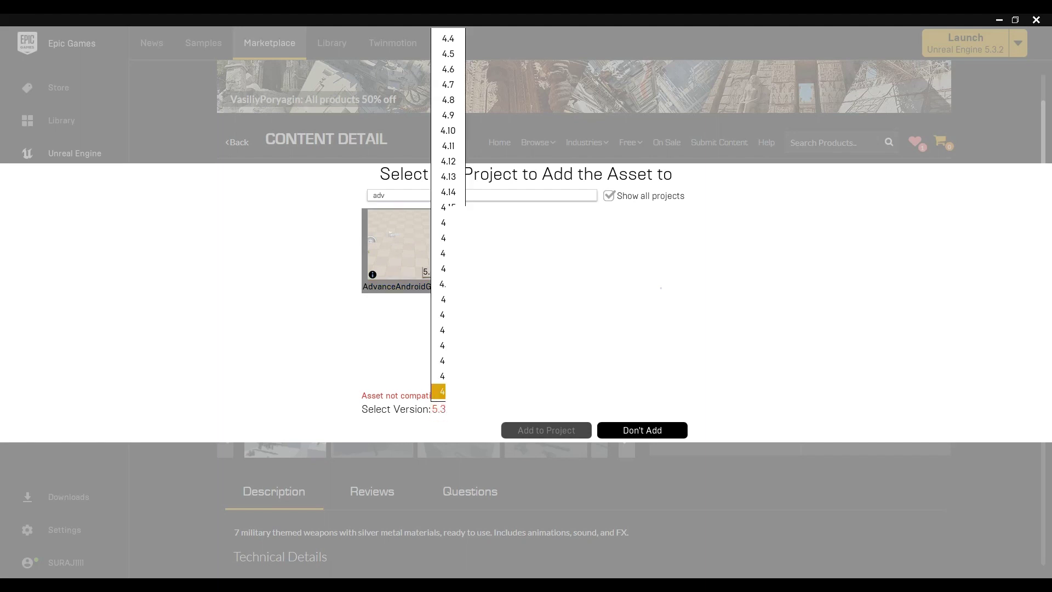
left_click(442, 391)
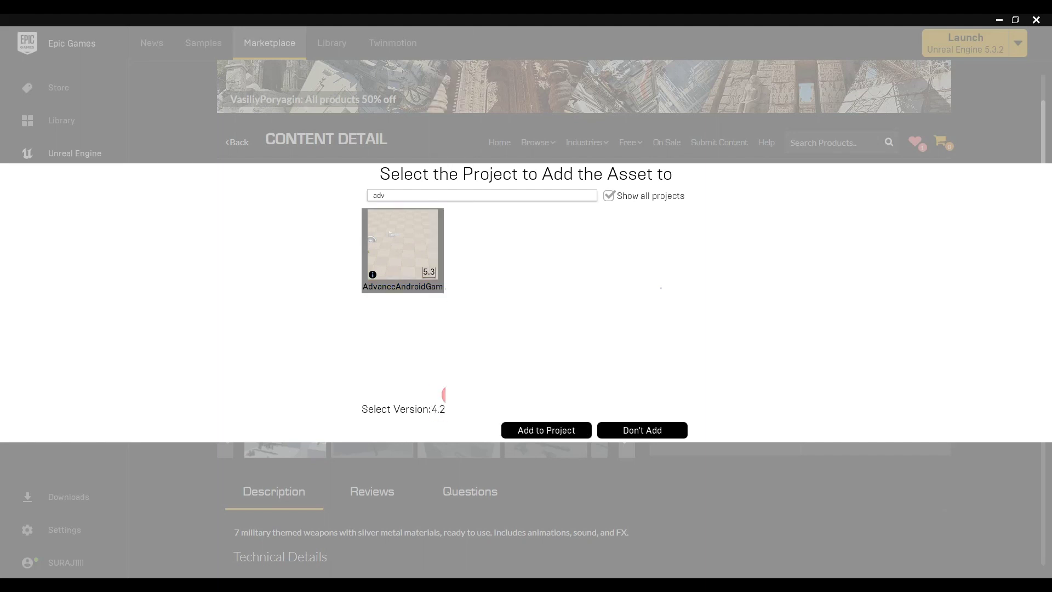
left_click(540, 428)
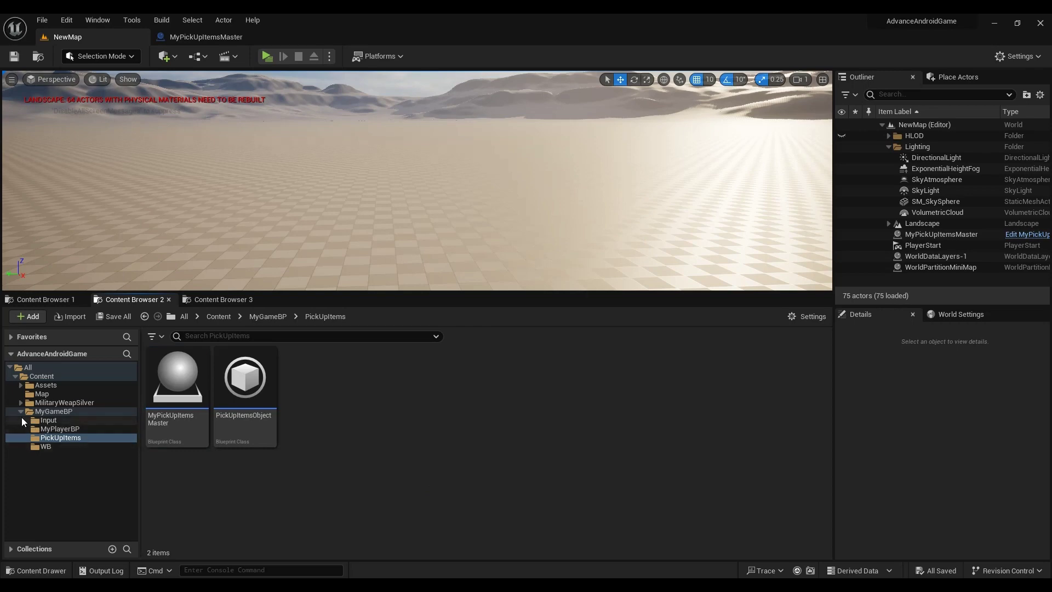
- Browse to MilitaryWeapSilver > Weapons and open the Assault_Rifle_A mesh
left_click(22, 420)
double_click(24, 412)
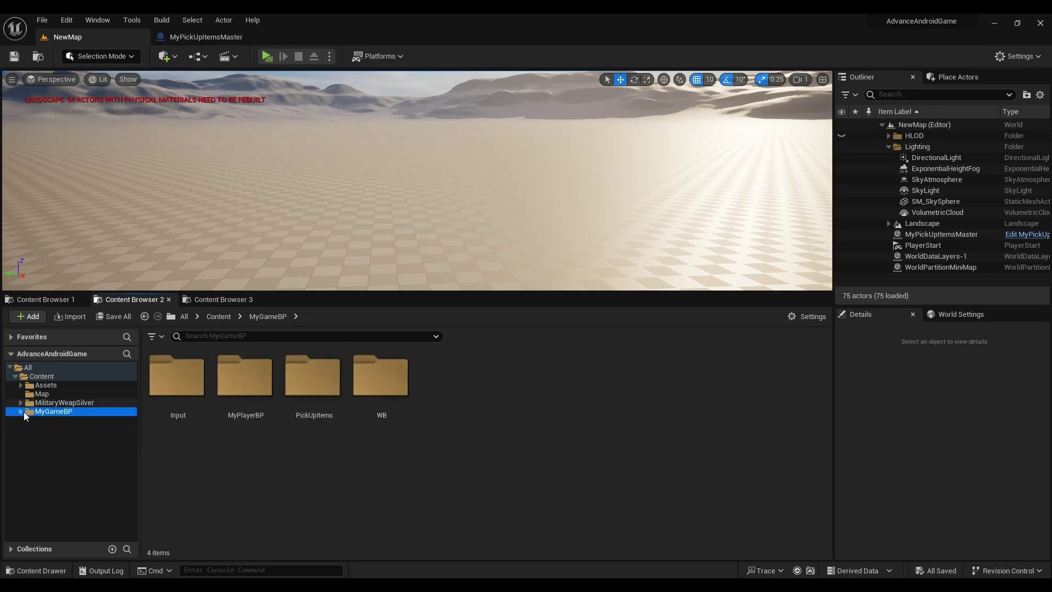
left_click(63, 403)
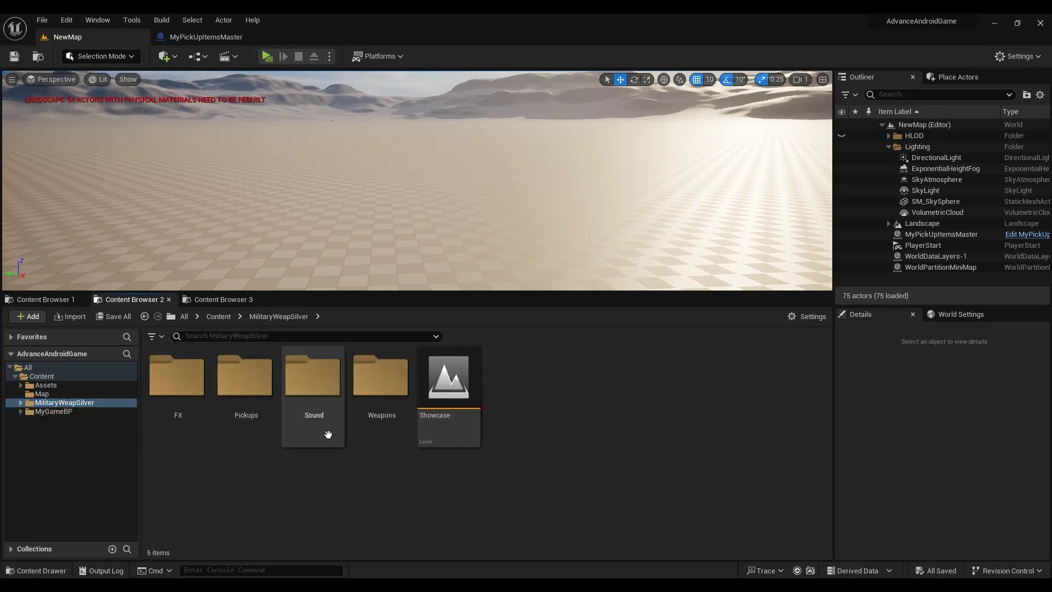
left_click(383, 377)
double_click(389, 376)
left_click(402, 377)
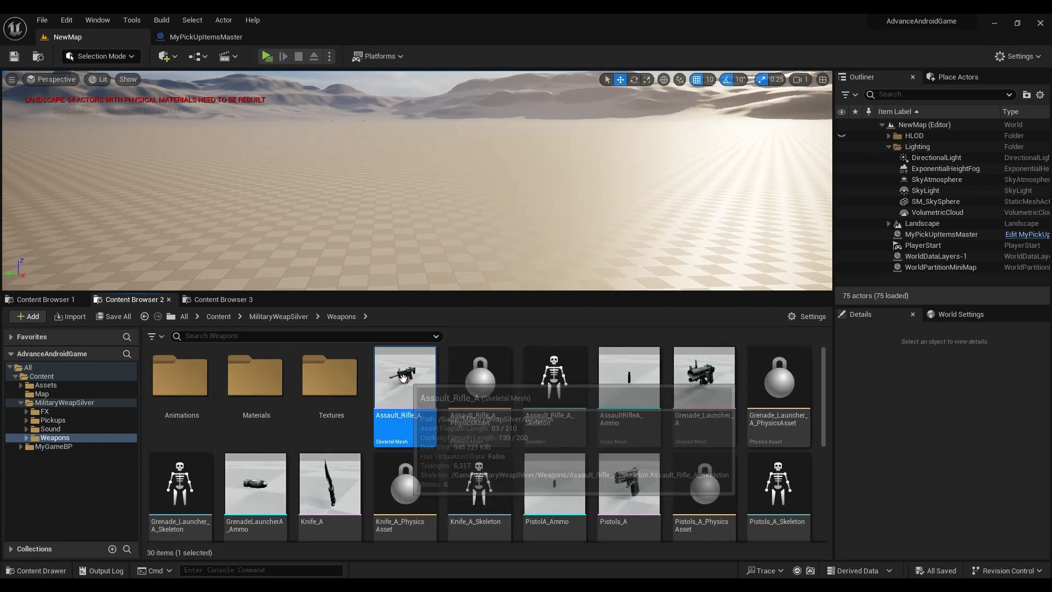
double_click(413, 376)
- Orbit and zoom around the rifle preview, dock its editor tab, and return to NewMap
left_click_drag(418, 392, 449, 378)
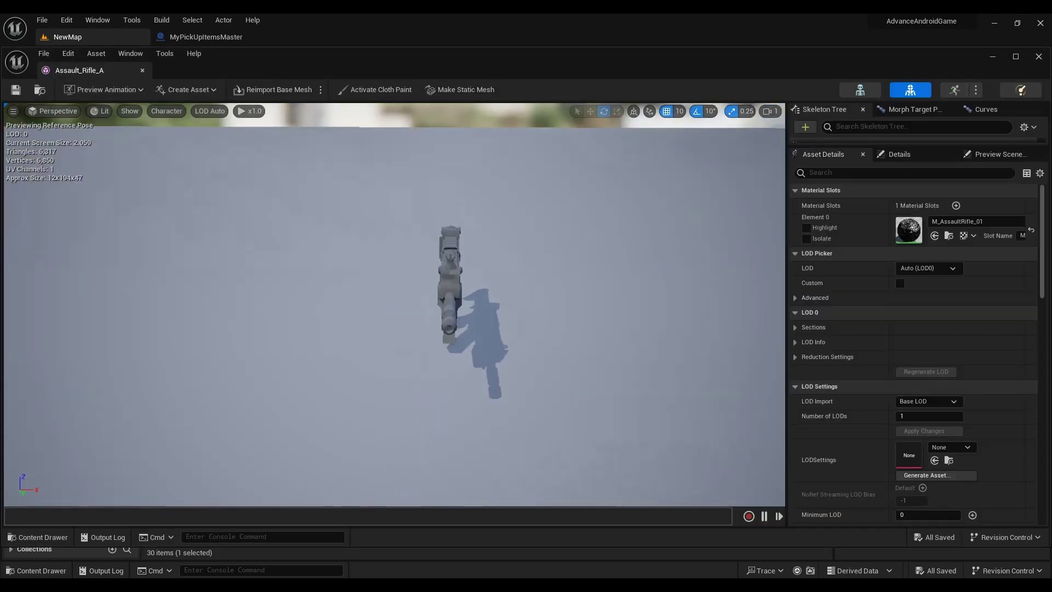
scroll(394, 304, "down", 10)
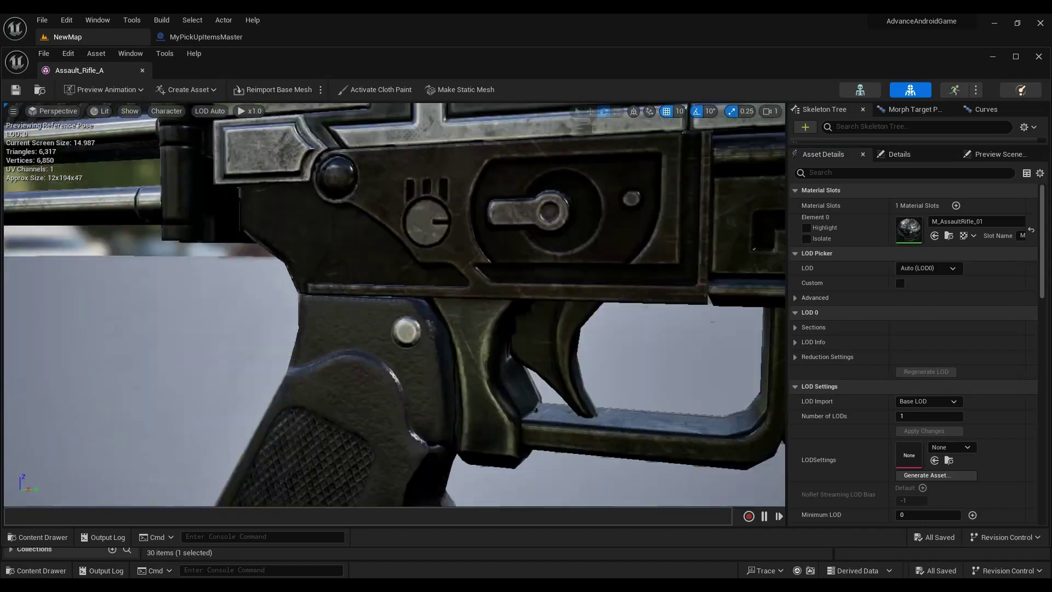
scroll(395, 304, "up", 10)
left_click_drag(394, 304, 493, 304)
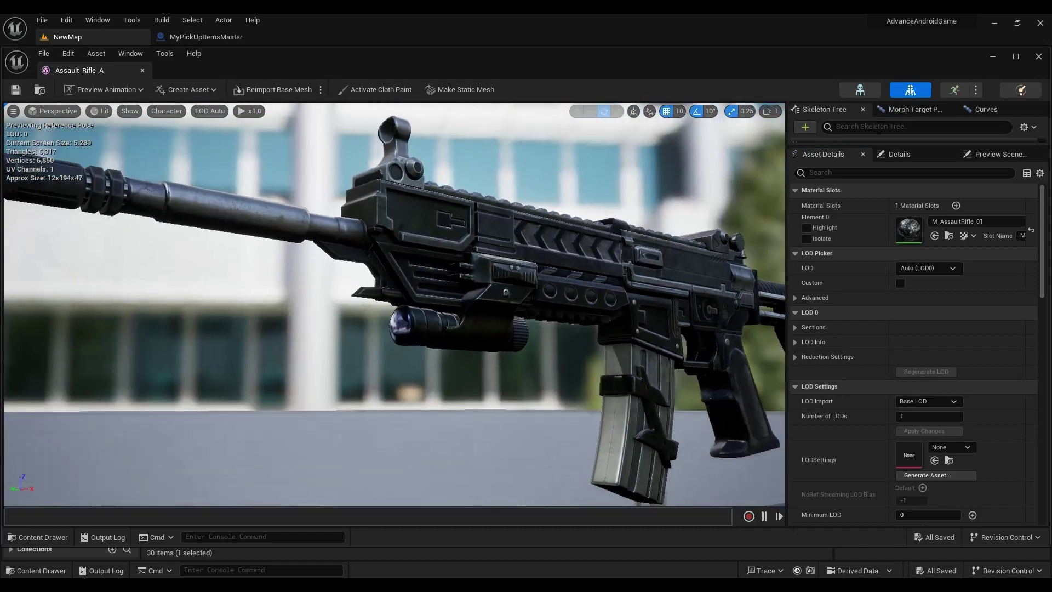
mouse_move(394, 304)
left_mouse_down()
mouse_move(449, 307)
mouse_move(373, 302)
mouse_move(308, 327)
left_mouse_up()
scroll(395, 304, "up", 5)
scroll(394, 304, "down", 3)
scroll(395, 304, "down", 5)
scroll(394, 304, "up", 5)
scroll(308, 327, "down", 3)
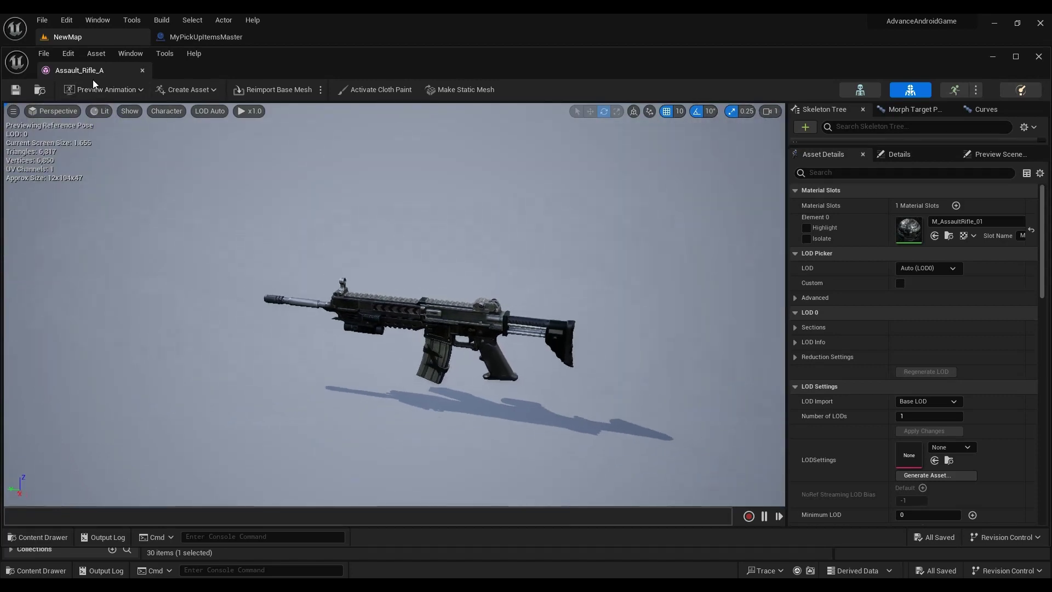
left_click_drag(82, 70, 223, 34)
left_click(65, 37)
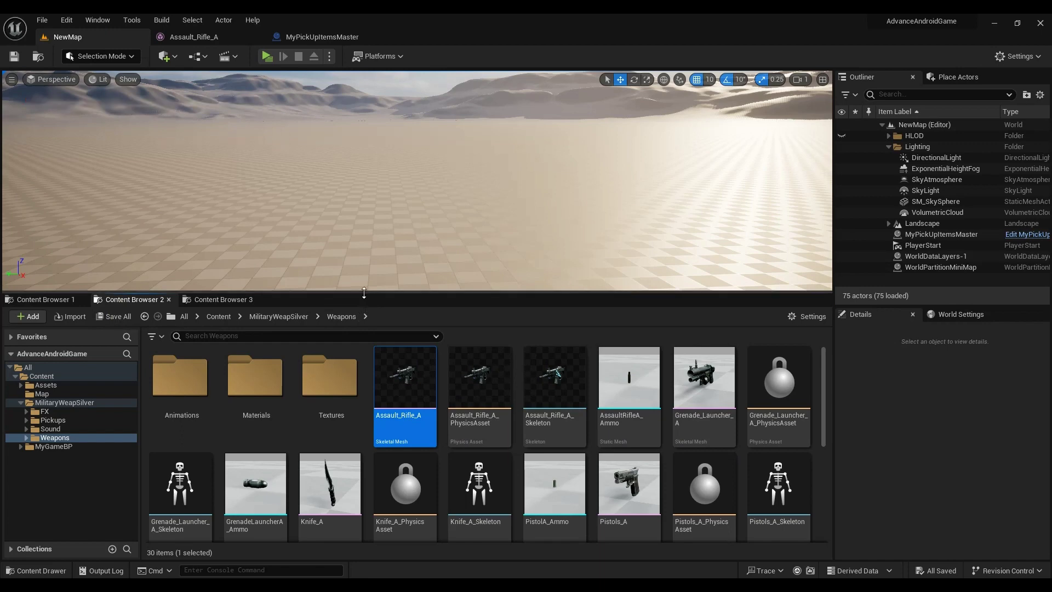
- Create a new folder named 'Weapon' inside PickUpItems
left_click_drag(363, 293, 376, 211)
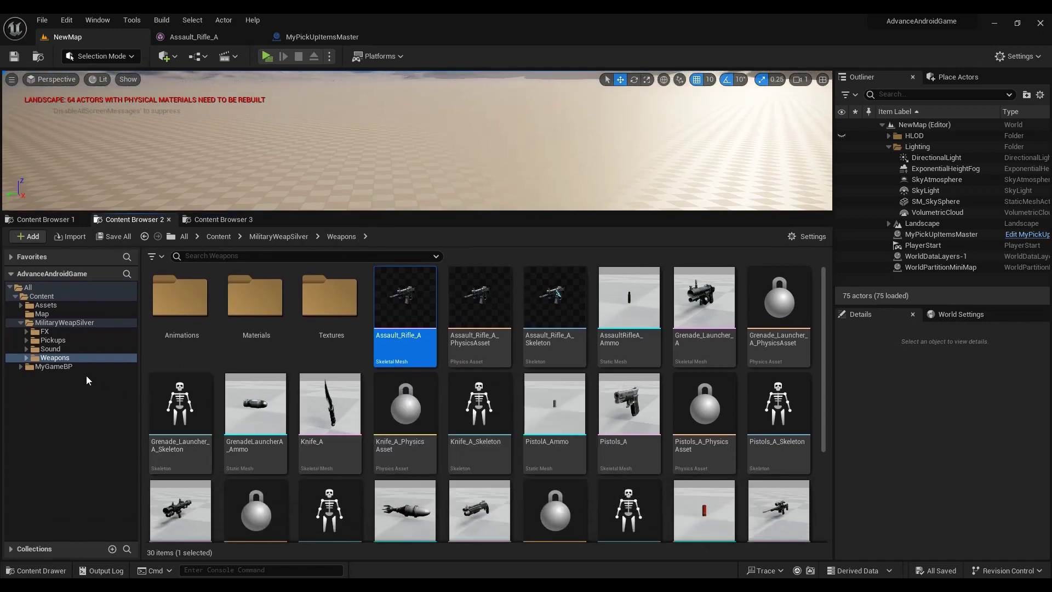
left_click(74, 367)
left_click(255, 367)
double_click(324, 327)
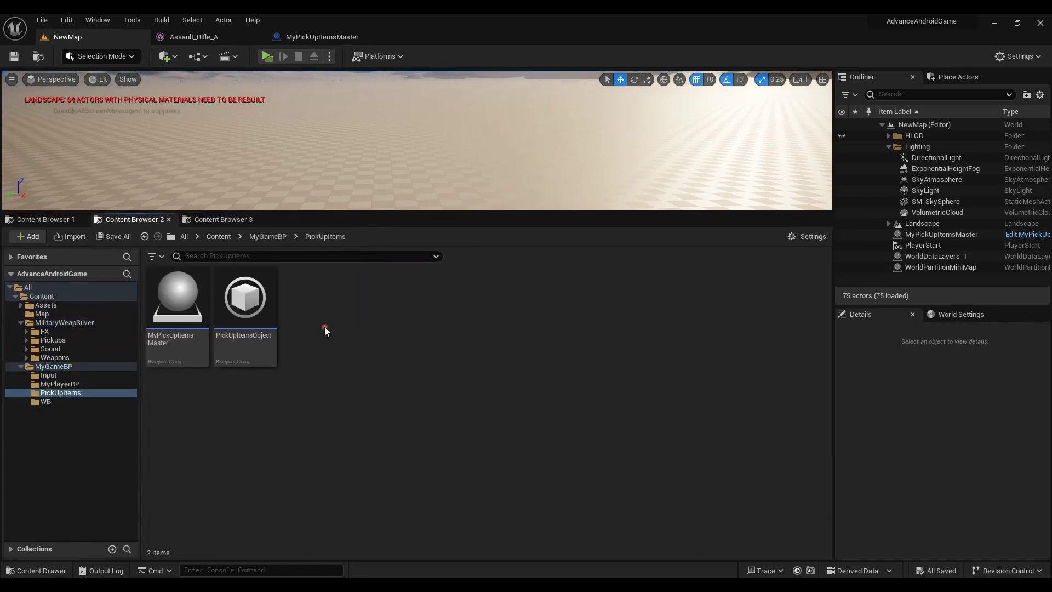
left_click(185, 366)
left_click(224, 380)
right_click(362, 351)
left_click(414, 233)
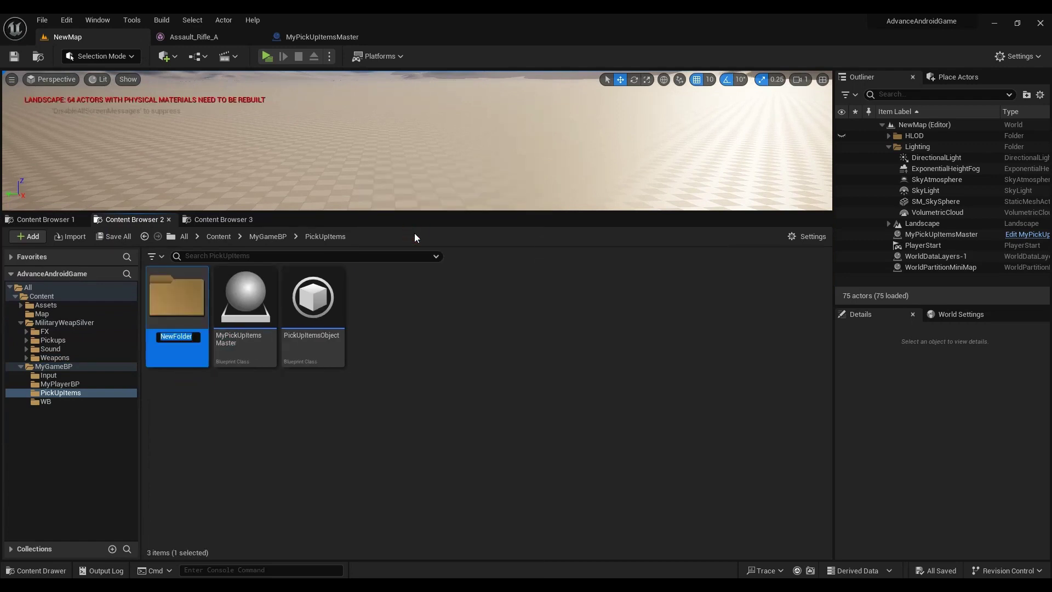
type("w")
key("BackSpace")
key("BackSpace")
key("BackSpace")
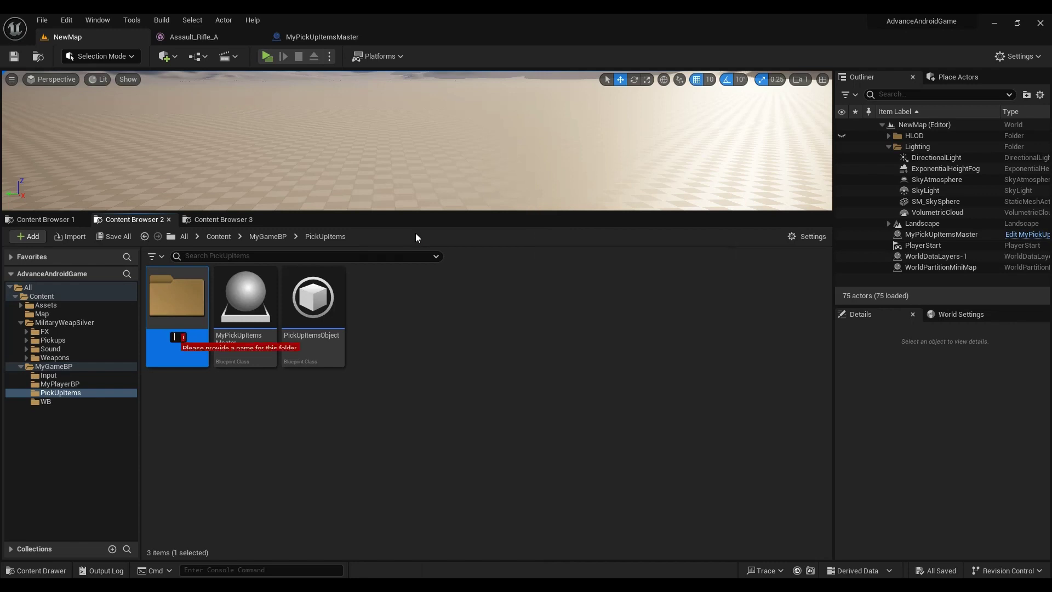
type("Weapon")
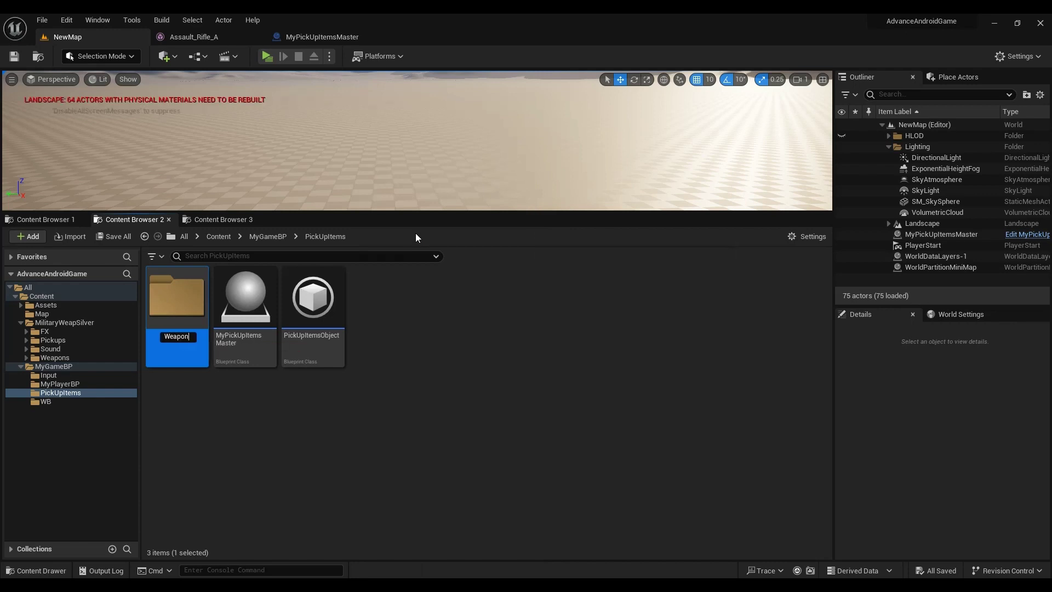
key("Return")
- Create a child blueprint of MyPickUpItemsMaster, move it into Weapon, and rename it WeaponMaster
left_click(249, 338)
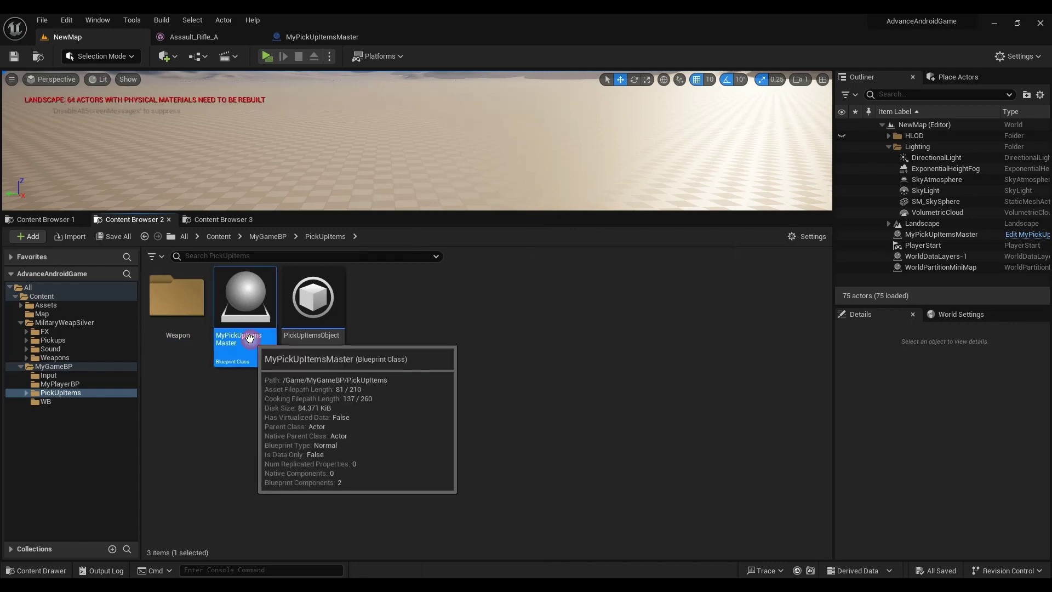
right_click(244, 343)
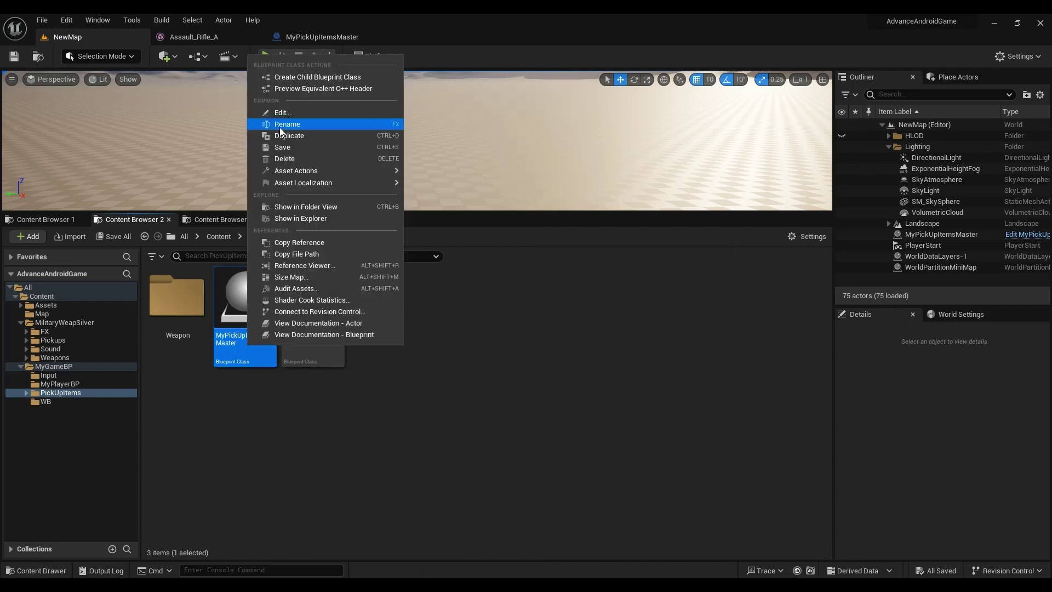
left_click(304, 77)
left_click(326, 425)
left_click_drag(312, 295, 195, 312)
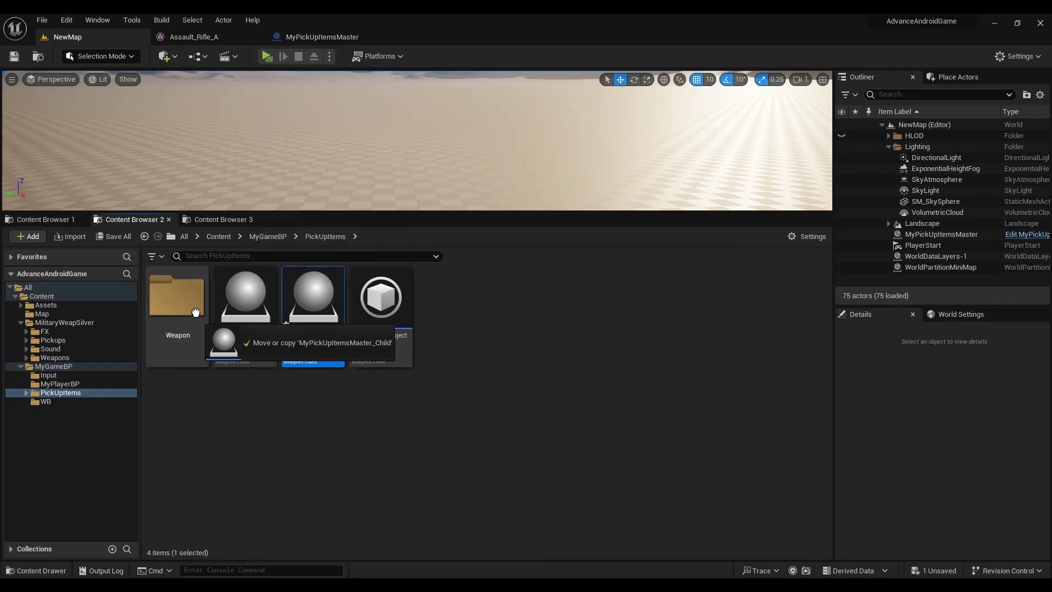
left_click(220, 326)
double_click(177, 299)
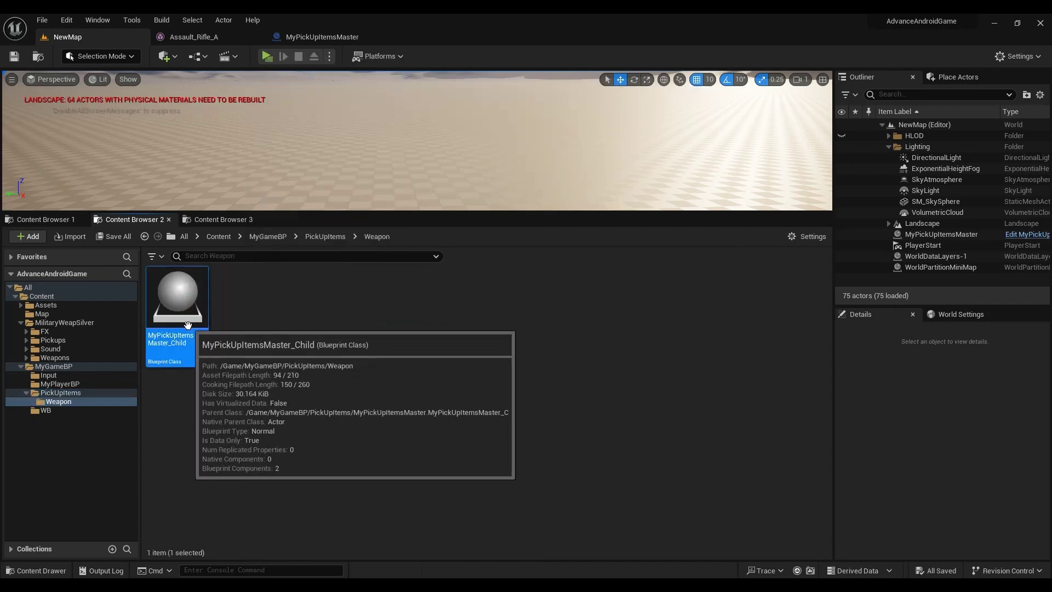
key("F2")
type("W")
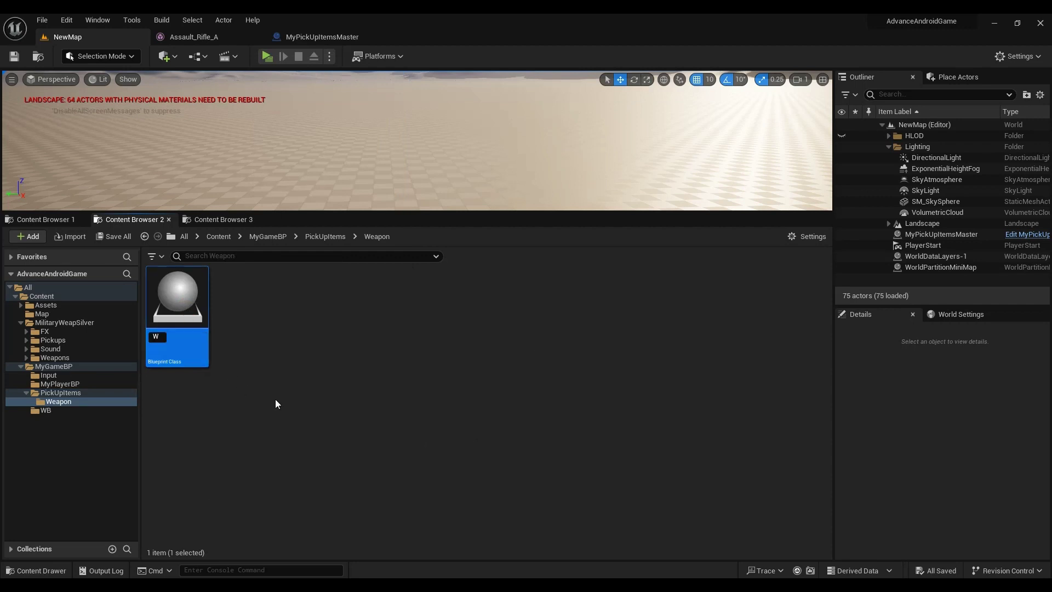
type("eapon")
type("Mas")
type("ter")
left_click(275, 398)
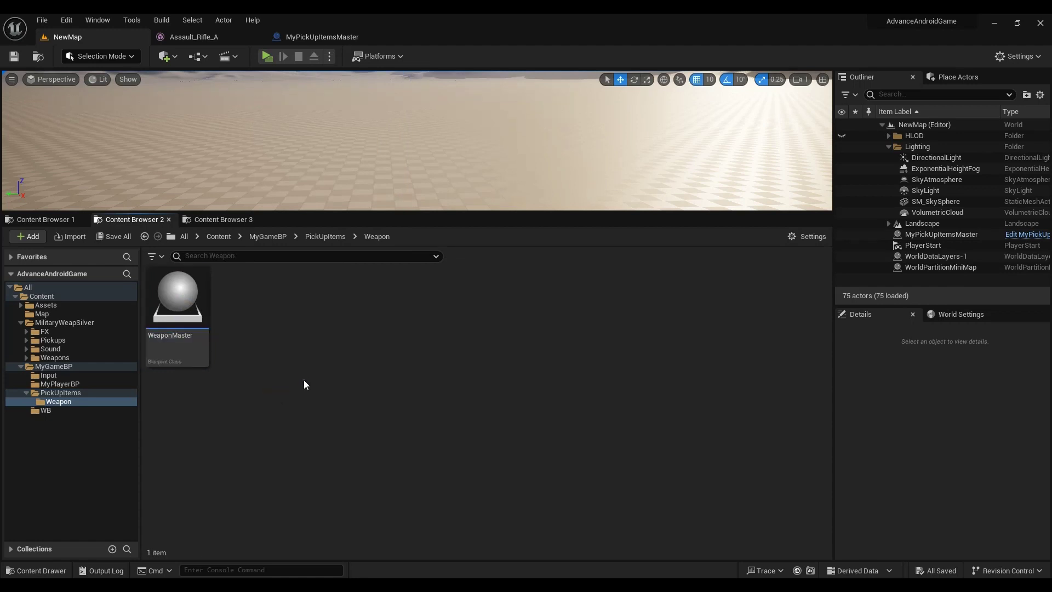
- Create a child blueprint of WeaponMaster named M416 and open it
left_click(169, 334)
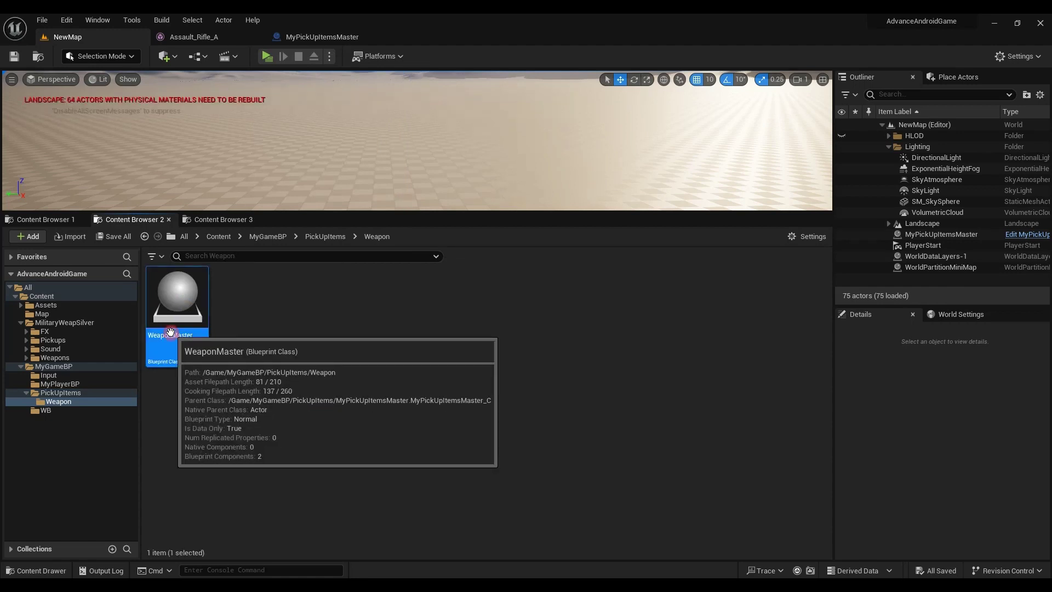
right_click(171, 334)
left_click(242, 77)
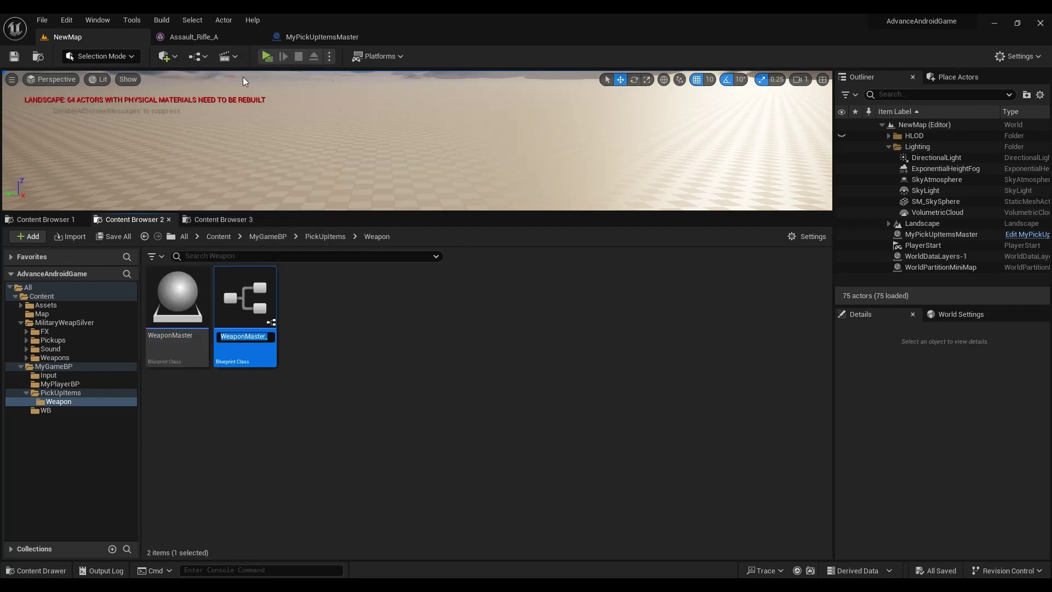
type("M")
type("416")
key("Return")
double_click(181, 318)
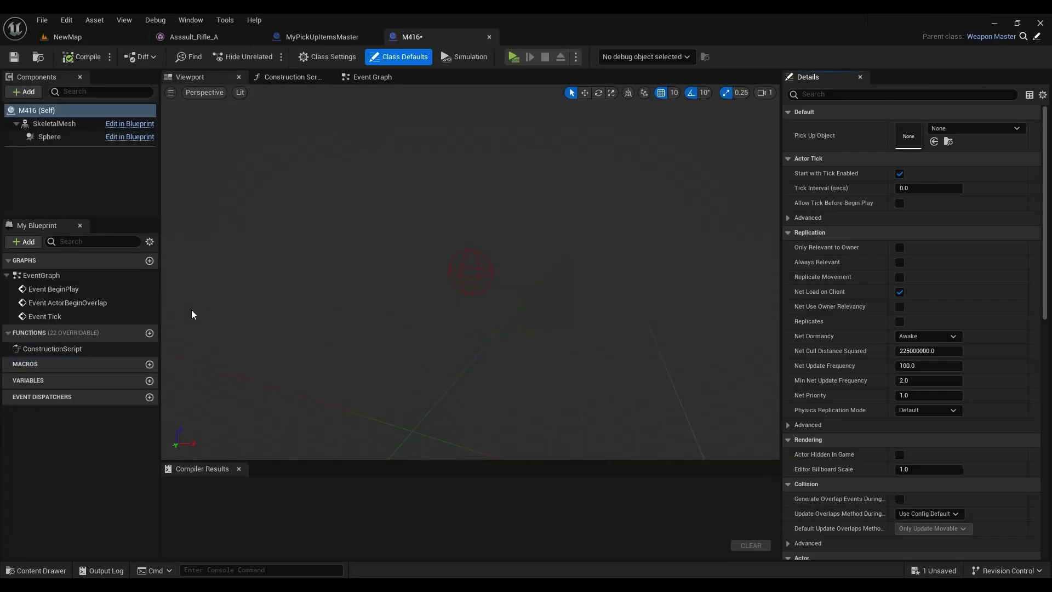
- Set the M416 skeletal mesh to Assault_Rifle_A and compile the blueprint
left_click(54, 123)
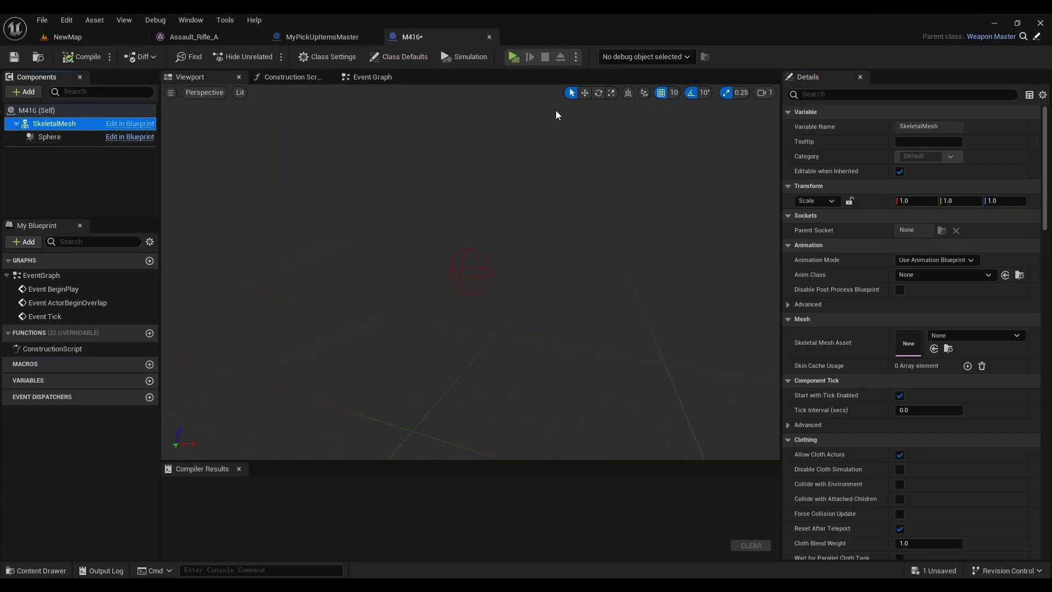
left_click(962, 336)
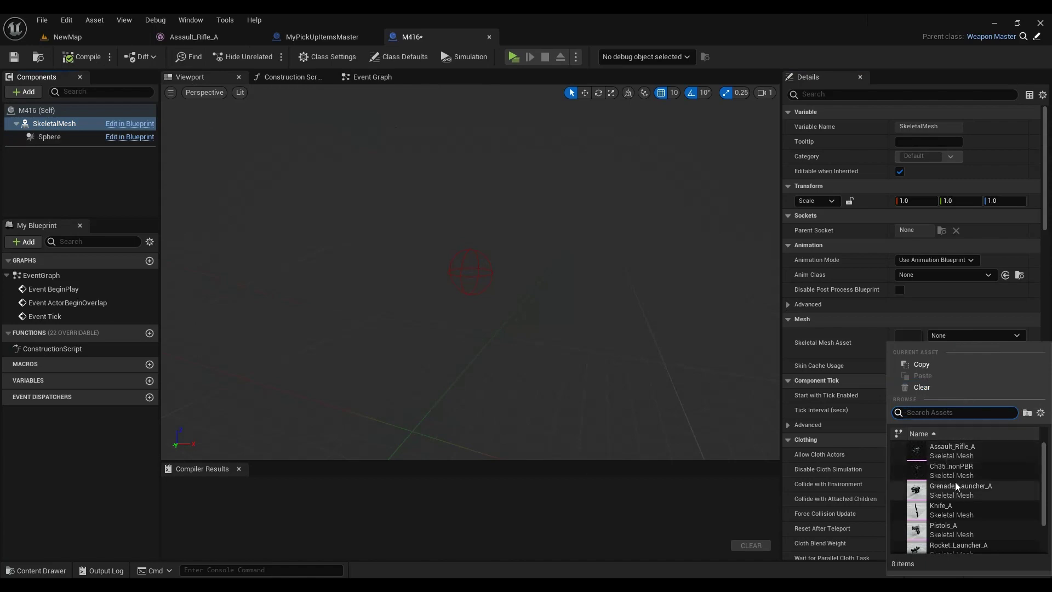
left_click(967, 446)
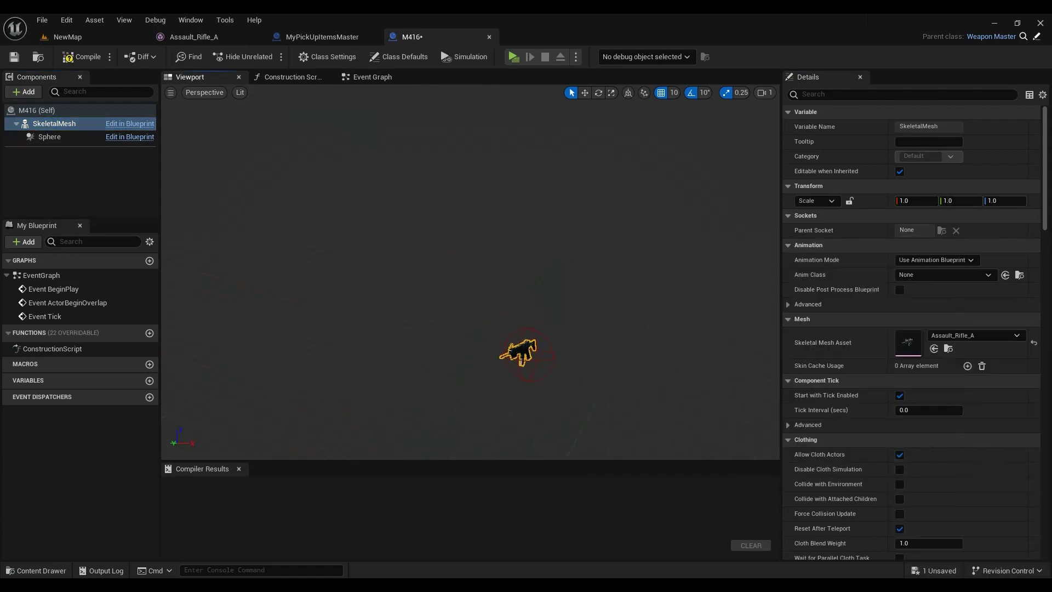
key("f")
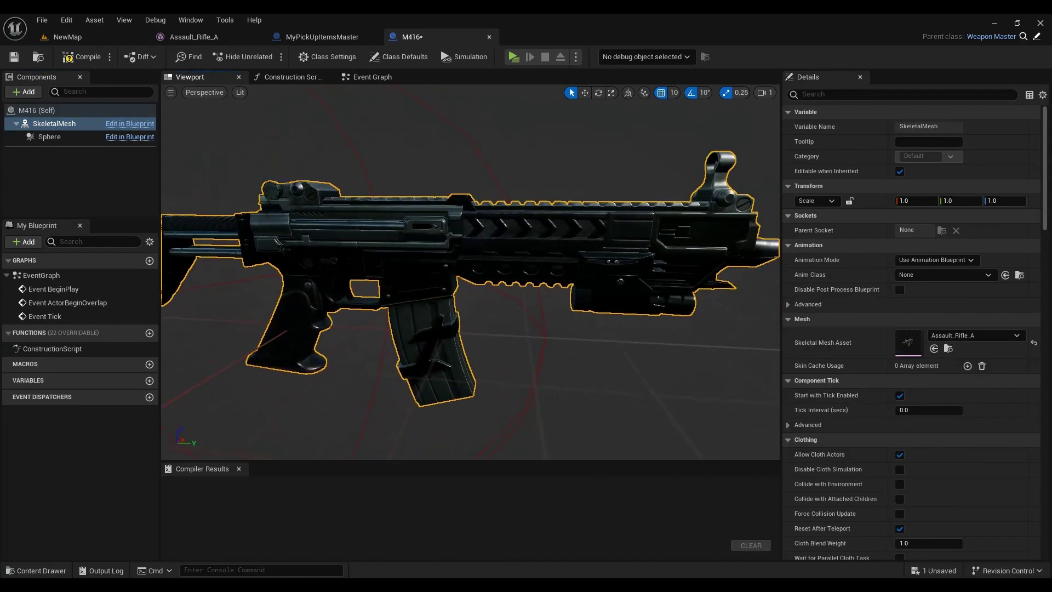
left_click(95, 60)
left_click(101, 44)
- Save M416 and delete the MyPickUpItemsMaster actor from the level
left_click(113, 238)
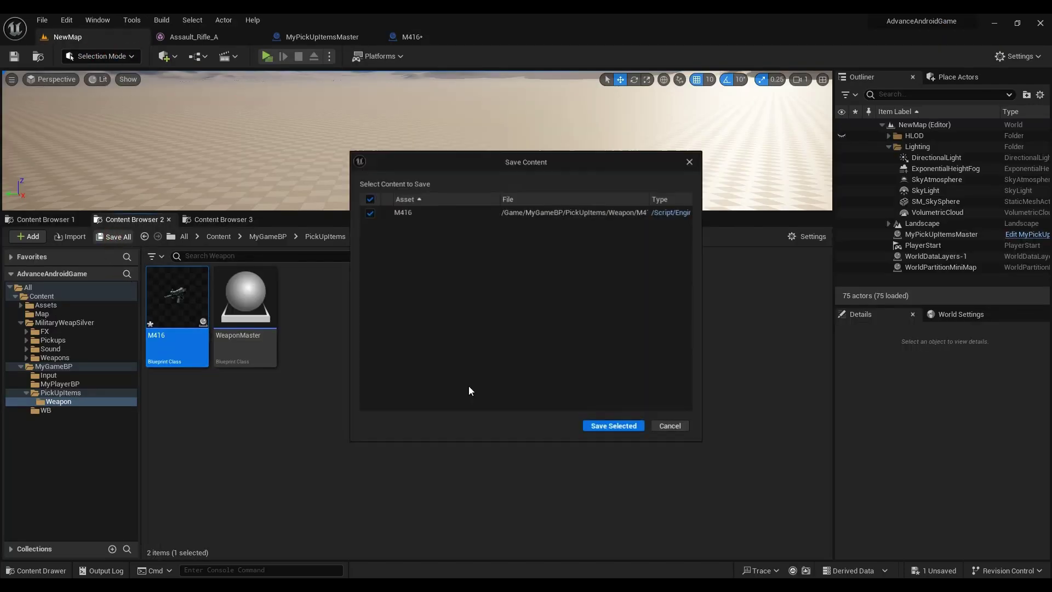
left_click(593, 426)
mouse_move(551, 155)
right_mouse_down()
mouse_move(554, 186)
mouse_move(603, 208)
mouse_move(551, 159)
right_mouse_up()
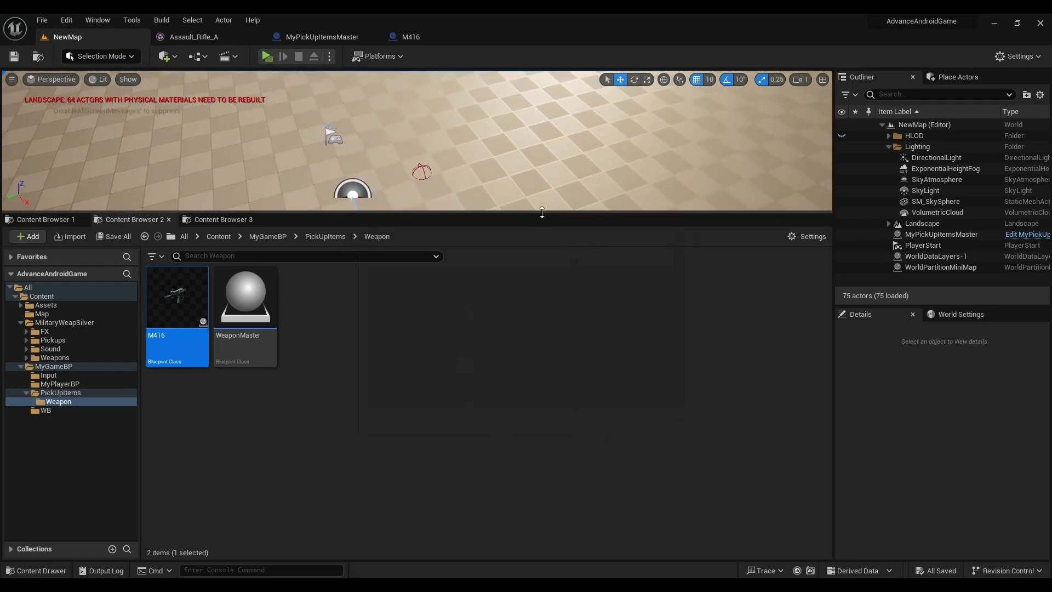
left_click_drag(541, 213, 543, 258)
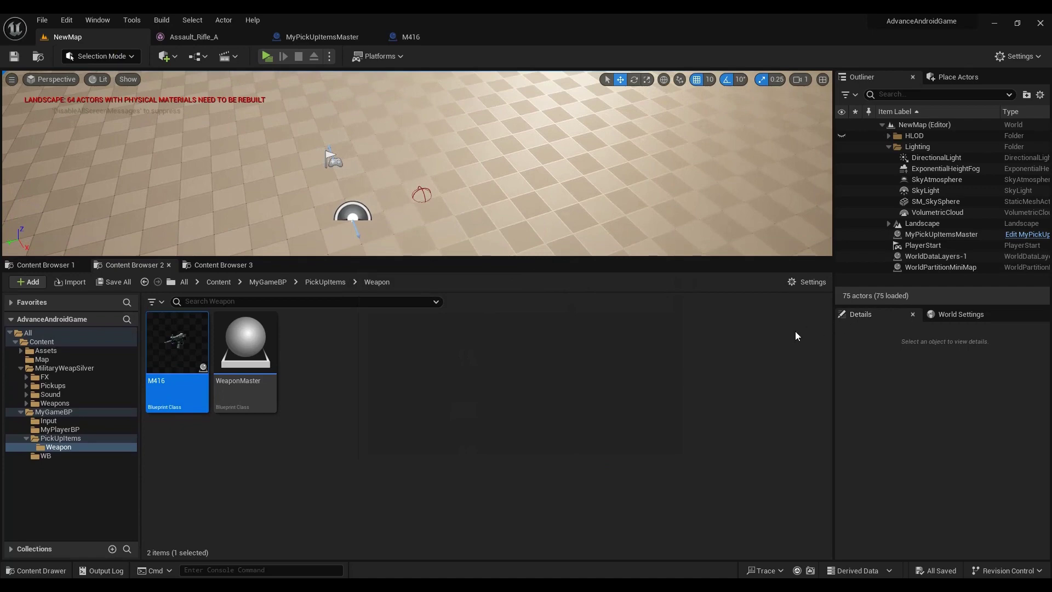
double_click(932, 234)
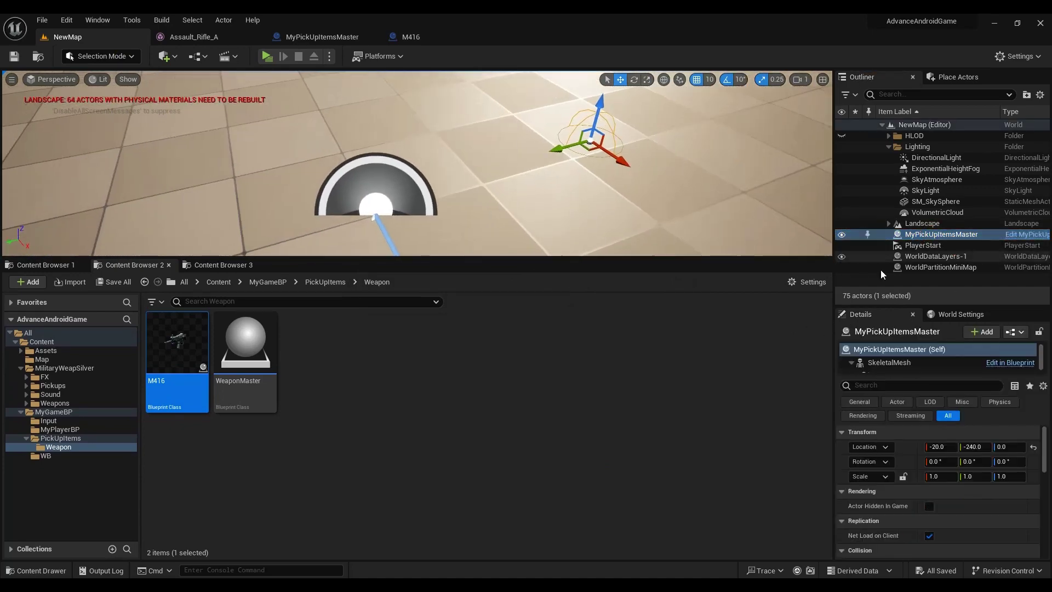
right_click(951, 235)
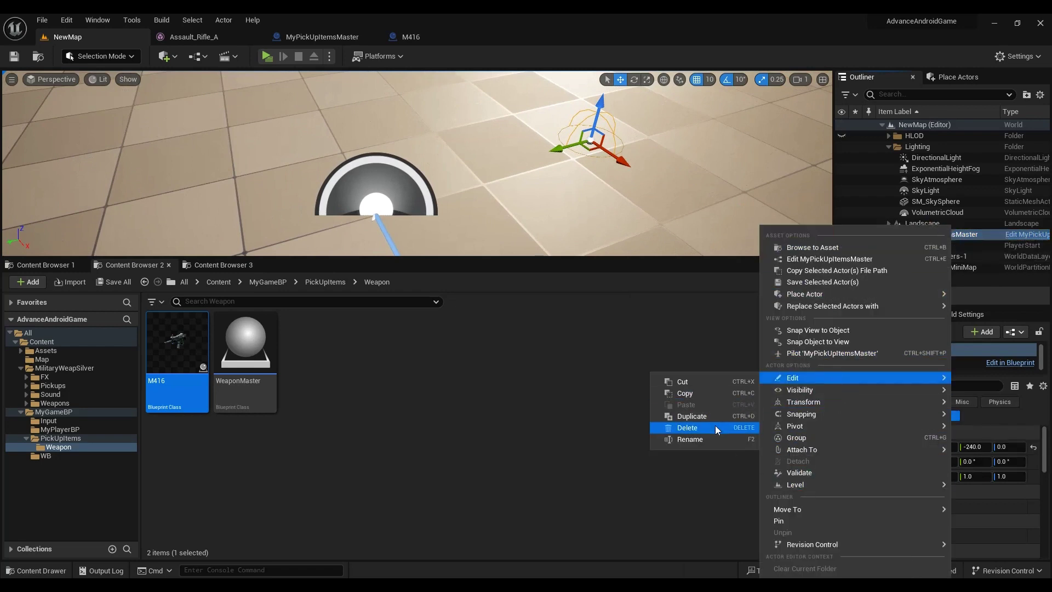
left_click(715, 425)
- Place an M416 actor on the floor and move it to X -220
left_click_drag(177, 342, 599, 167)
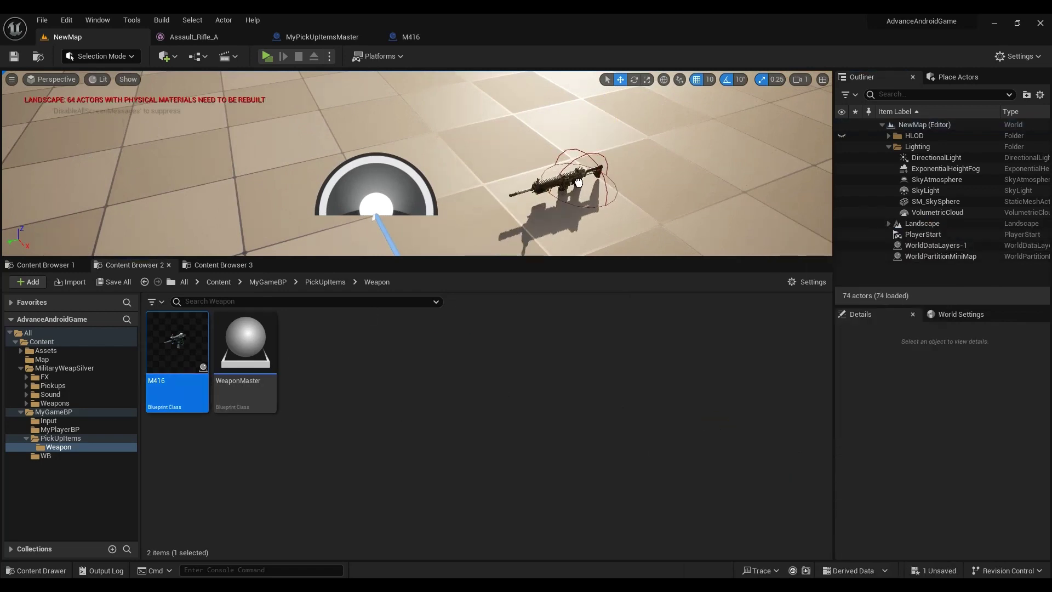
right_click_drag(374, 216, 438, 205)
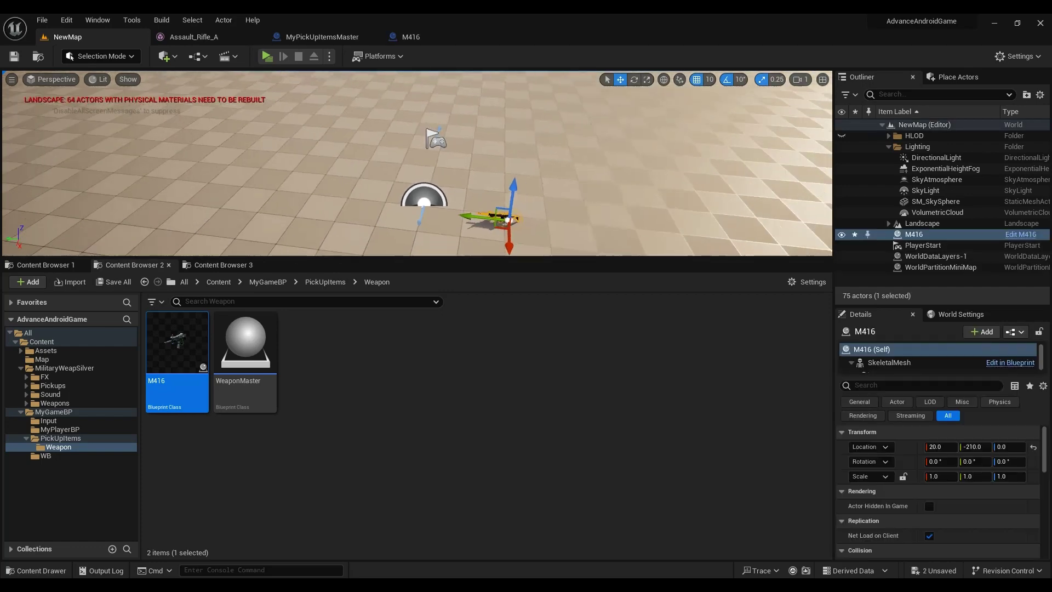
left_click_drag(438, 206, 494, 214, "shift")
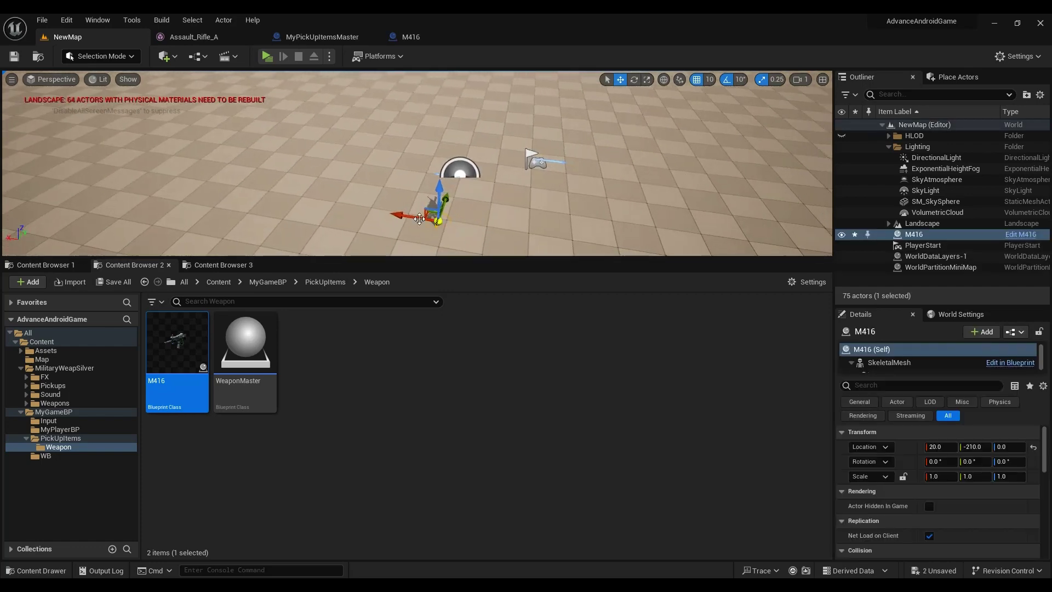
right_click_drag(494, 214, 494, 213)
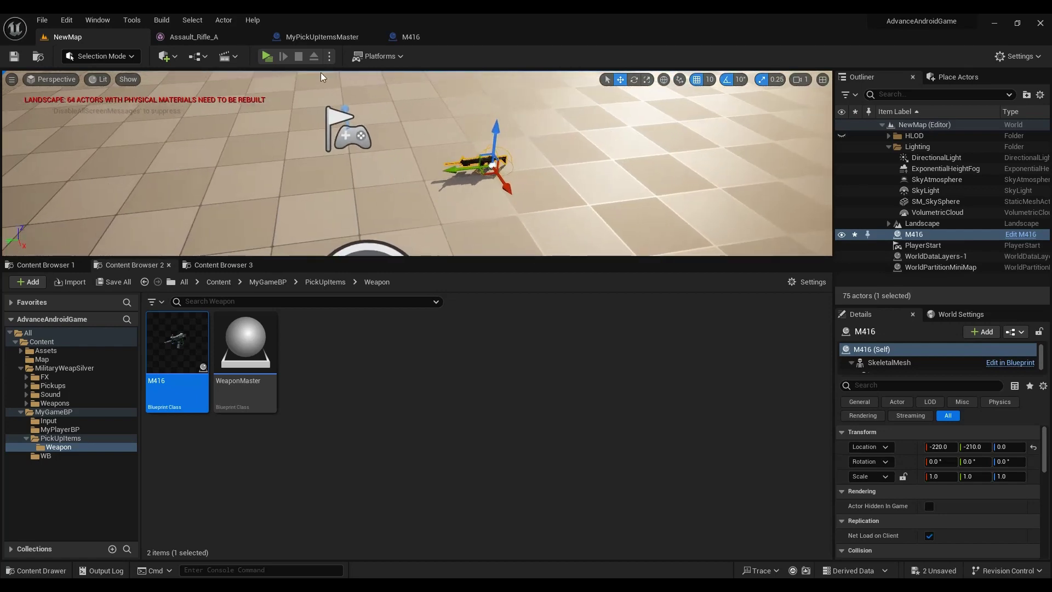
- Play-test the level in a new window to find the rifle on the floor
left_click(328, 56)
left_click(392, 100)
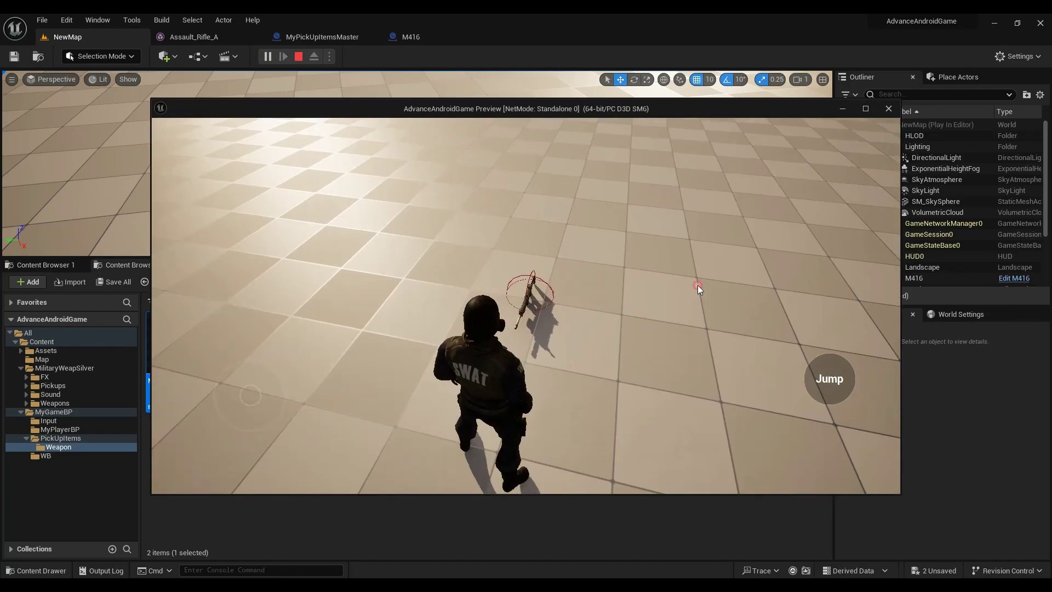
mouse_move(698, 285)
left_mouse_down()
mouse_move(687, 235)
mouse_move(646, 211)
mouse_move(674, 207)
left_mouse_up()
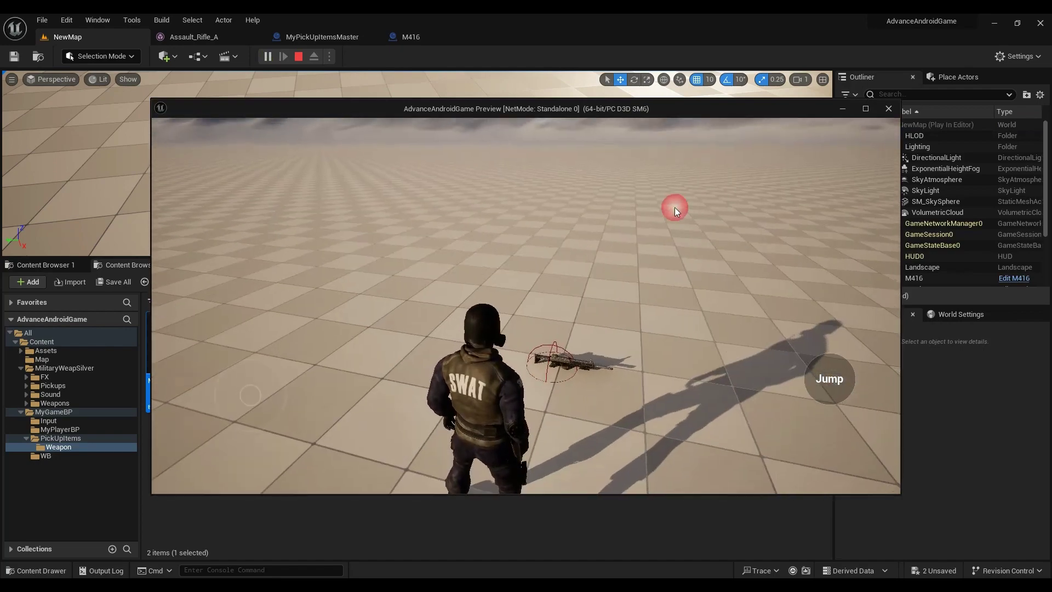
left_click(888, 109)
left_click(469, 382)
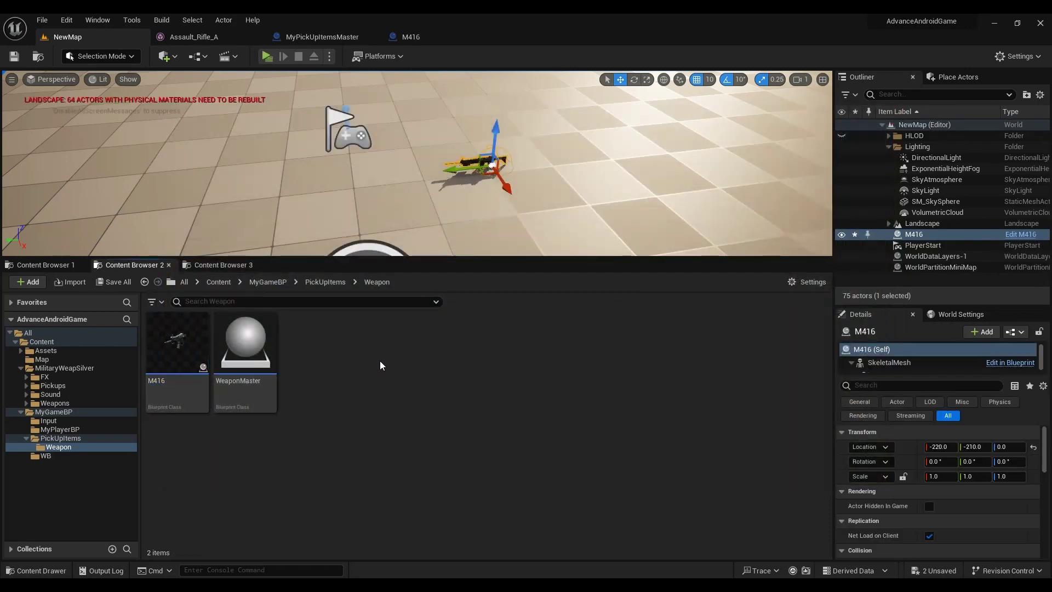
- Create a new Blueprint Structure asset named WeaponInfo in the Weapon folder
right_click(367, 344)
mouse_move(421, 414)
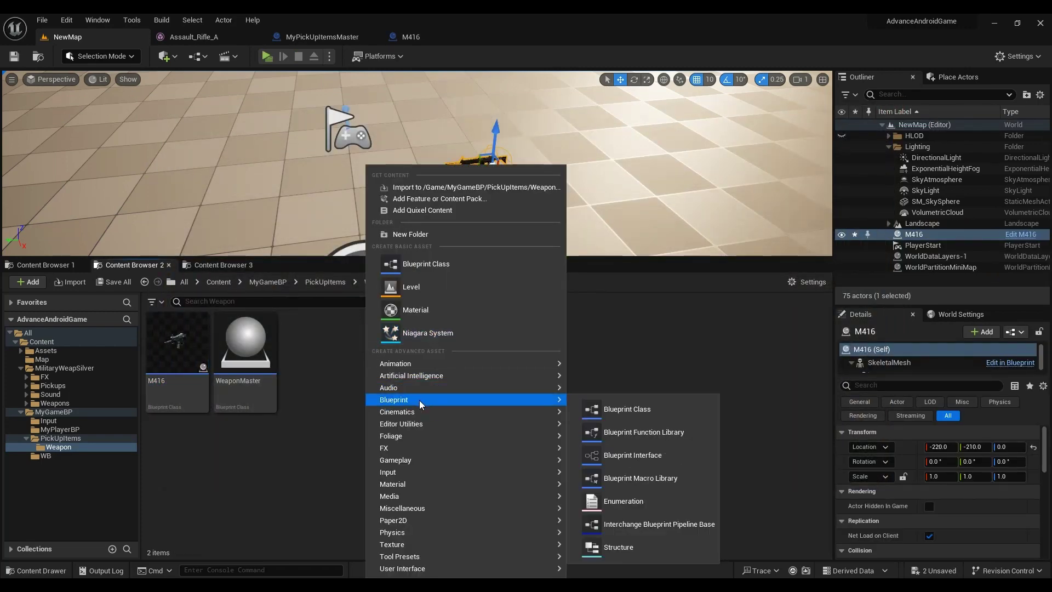
left_click(624, 550)
type("WeaponInfo")
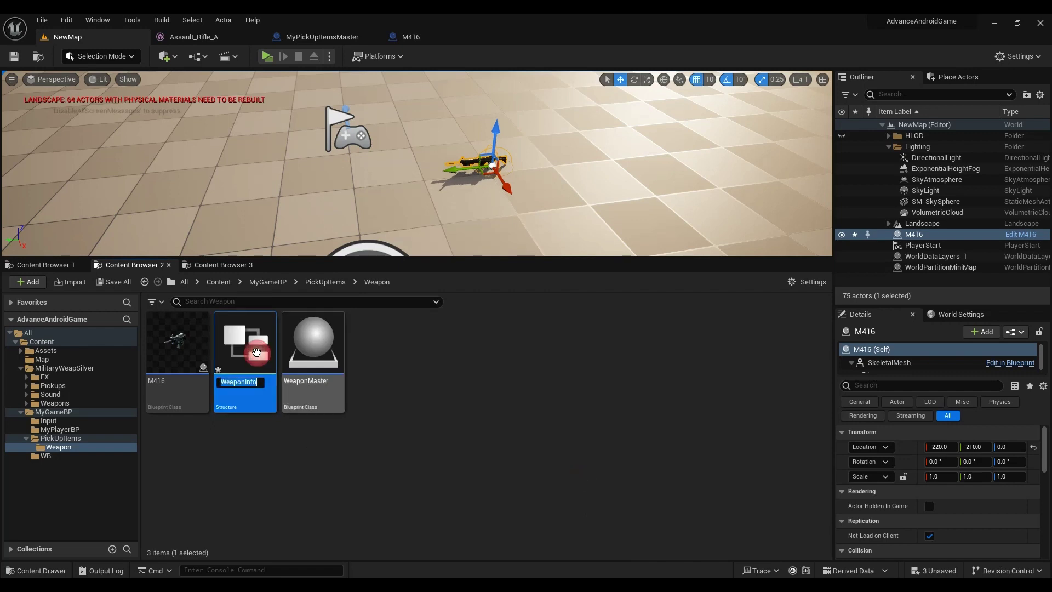
left_click(430, 433)
- Add a WeaponInfo variable of type Weapon Info to WeaponMaster and compile it
double_click(314, 360)
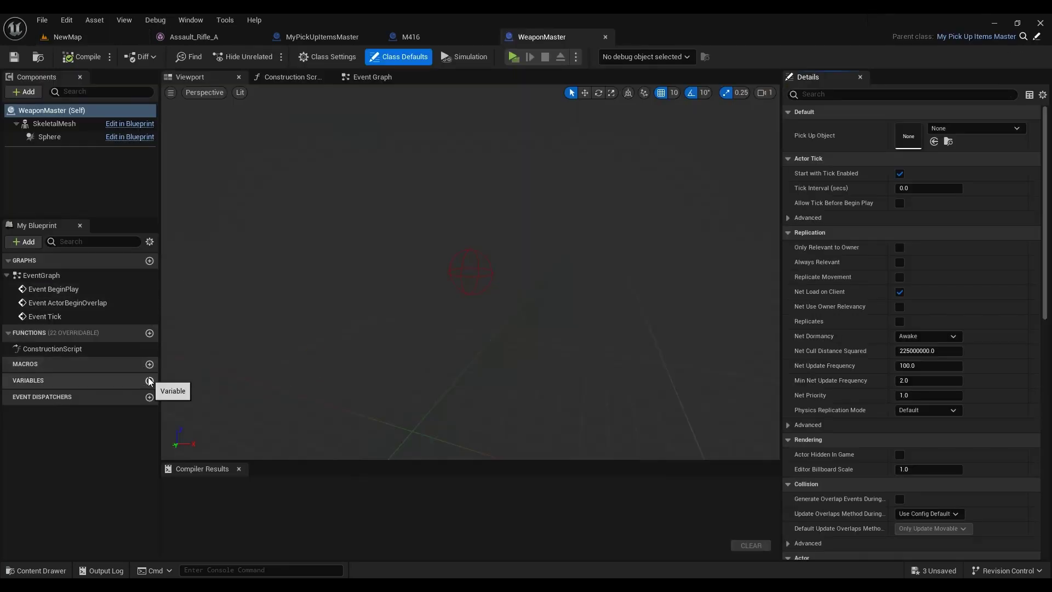
left_click(149, 380)
type("WeaponInfo")
key("Return")
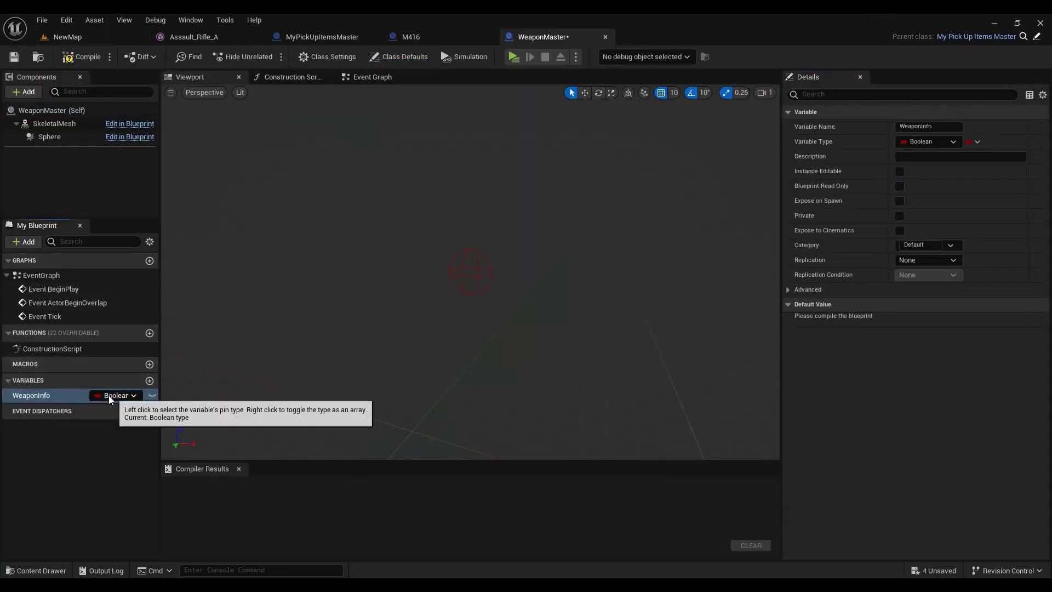
left_click(108, 396)
type("WeaponInfo")
left_click(171, 197)
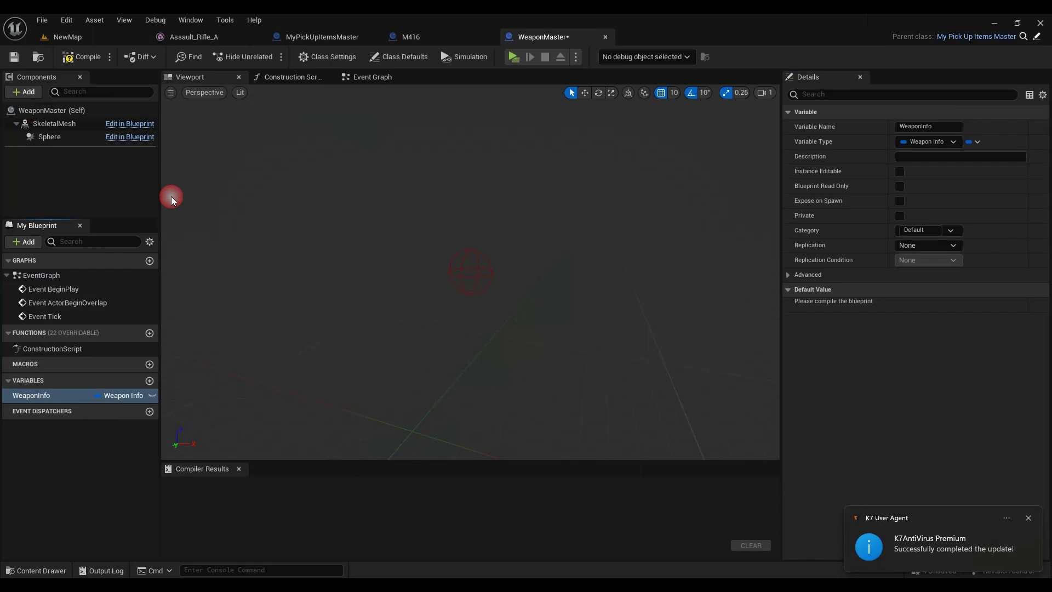
left_click(83, 57)
left_click(93, 39)
left_click(449, 398)
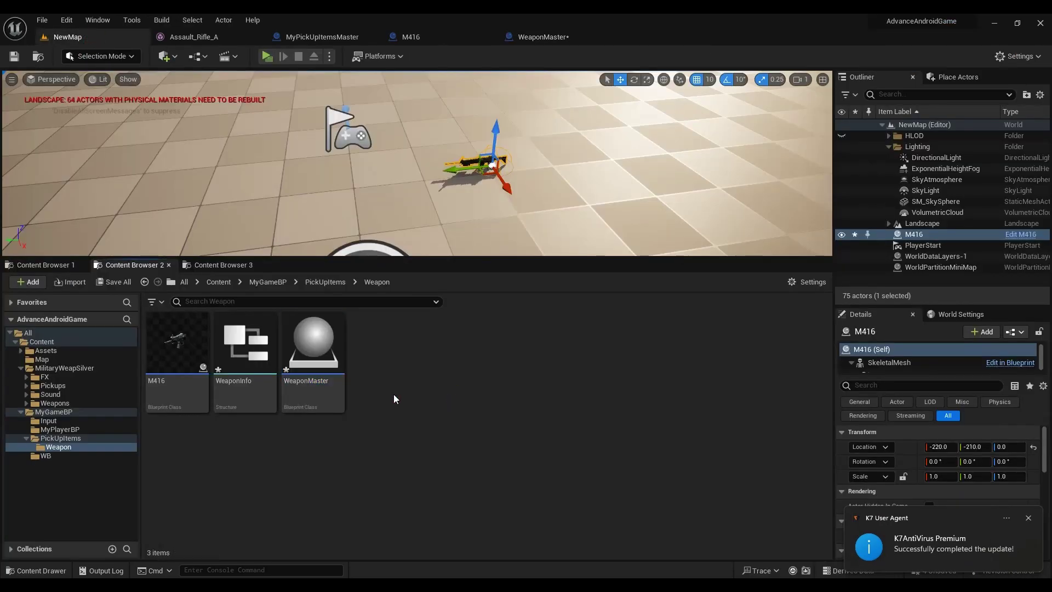
- Add three members to the WeaponInfo structure, named Name, Class and Image
double_click(233, 350)
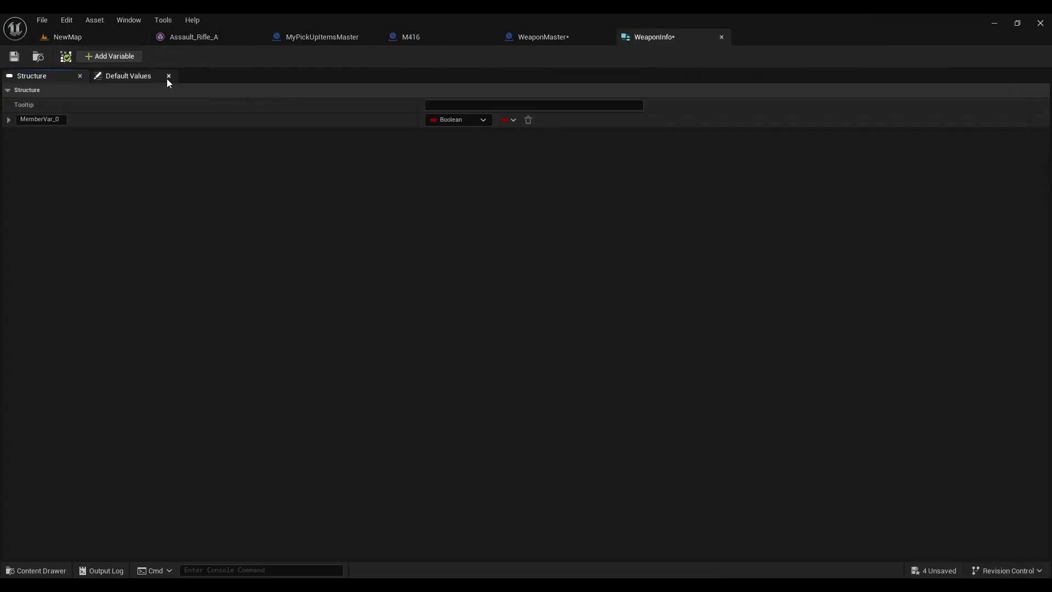
left_click(127, 55)
left_click(127, 55)
left_click(127, 56)
left_click(127, 55)
left_click(61, 119)
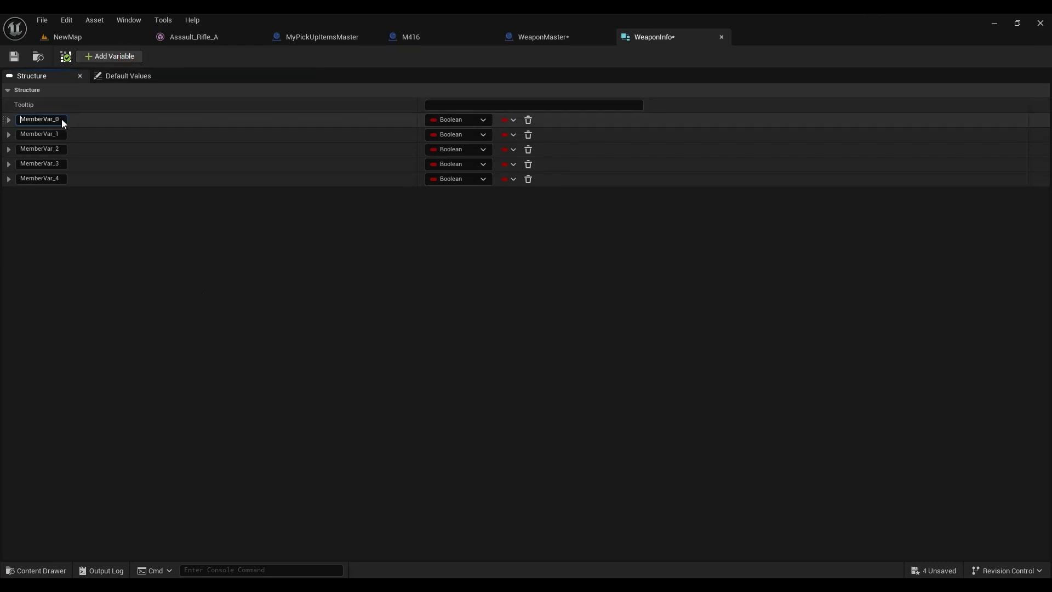
double_click(55, 120)
type("Nam")
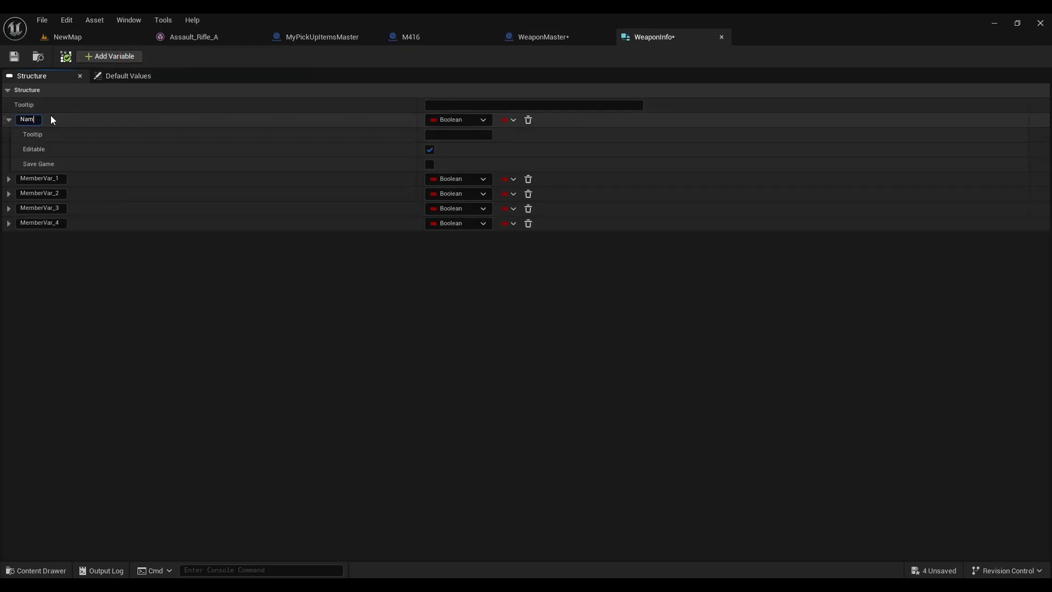
type("e")
double_click(47, 179)
type("Class")
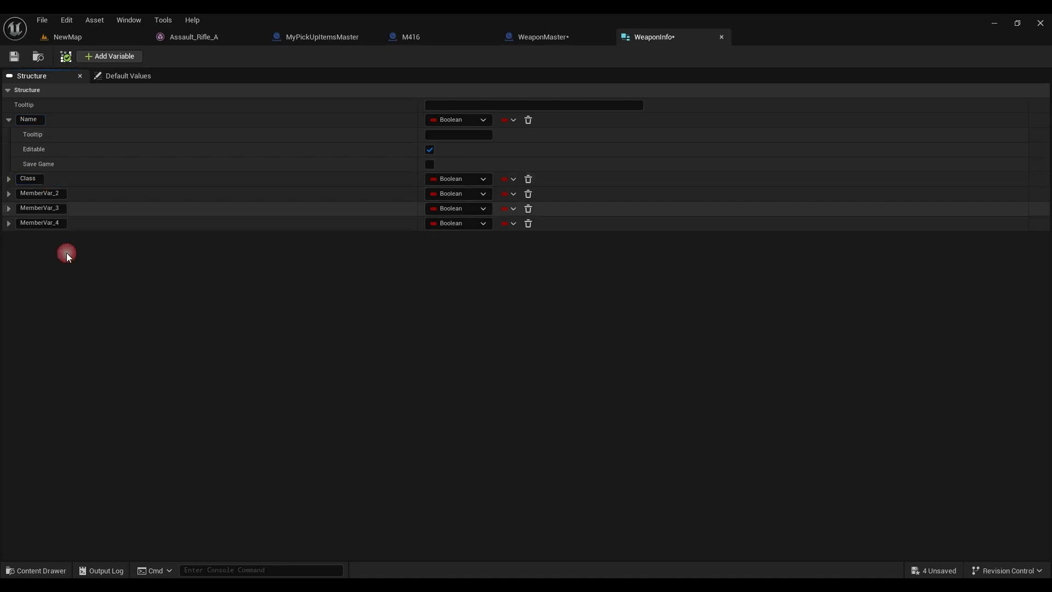
double_click(59, 193)
type("Image")
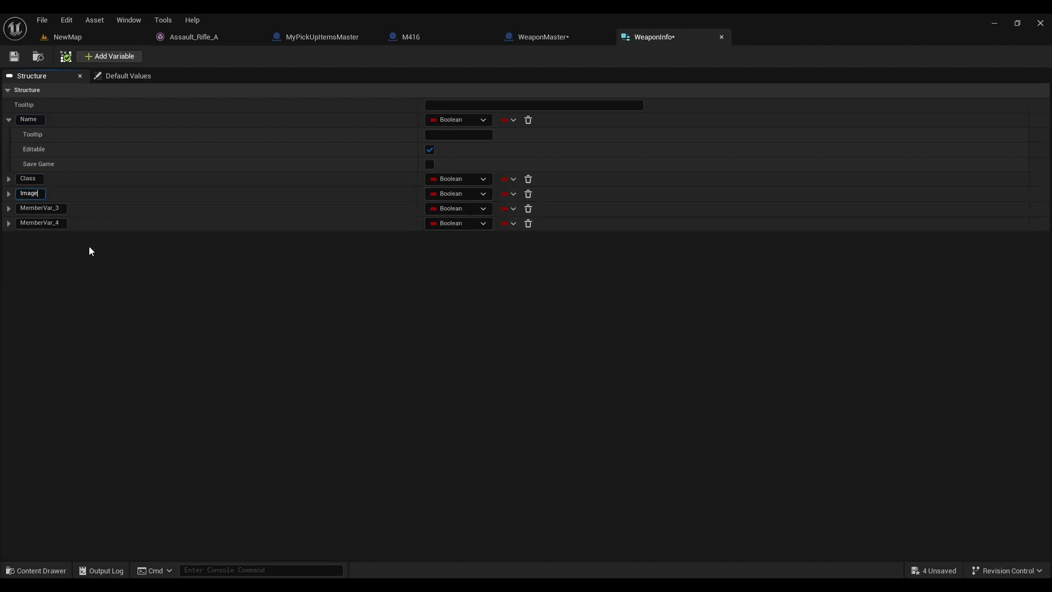
key("Return")
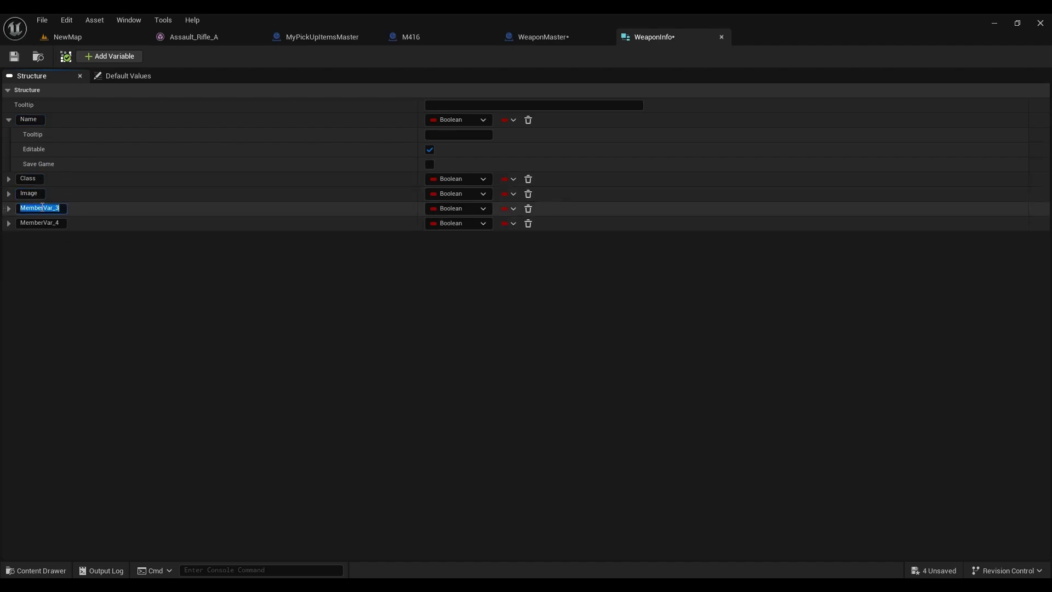
left_click(90, 269)
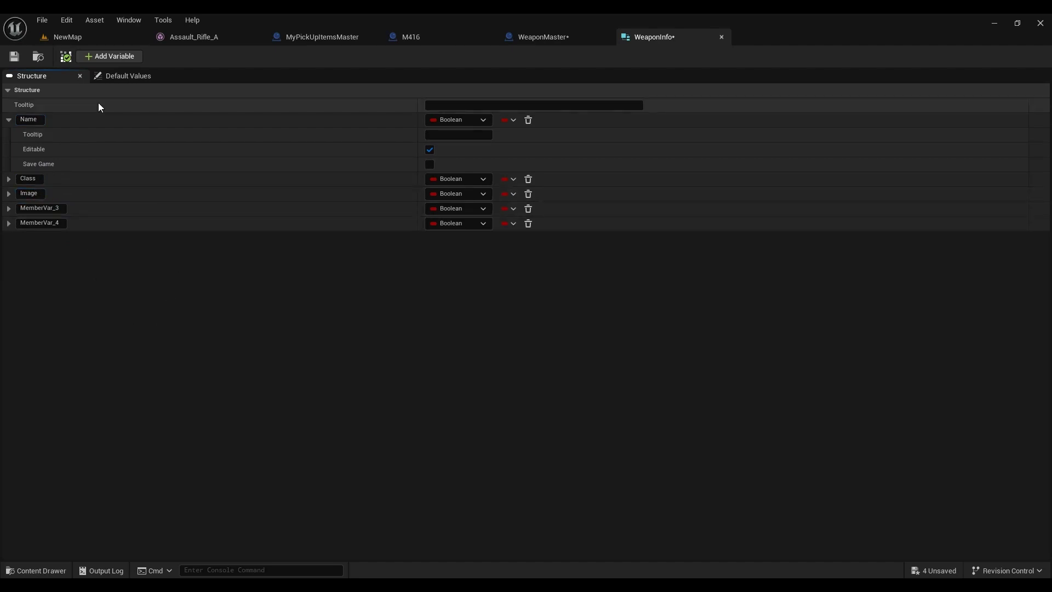
left_click(9, 119)
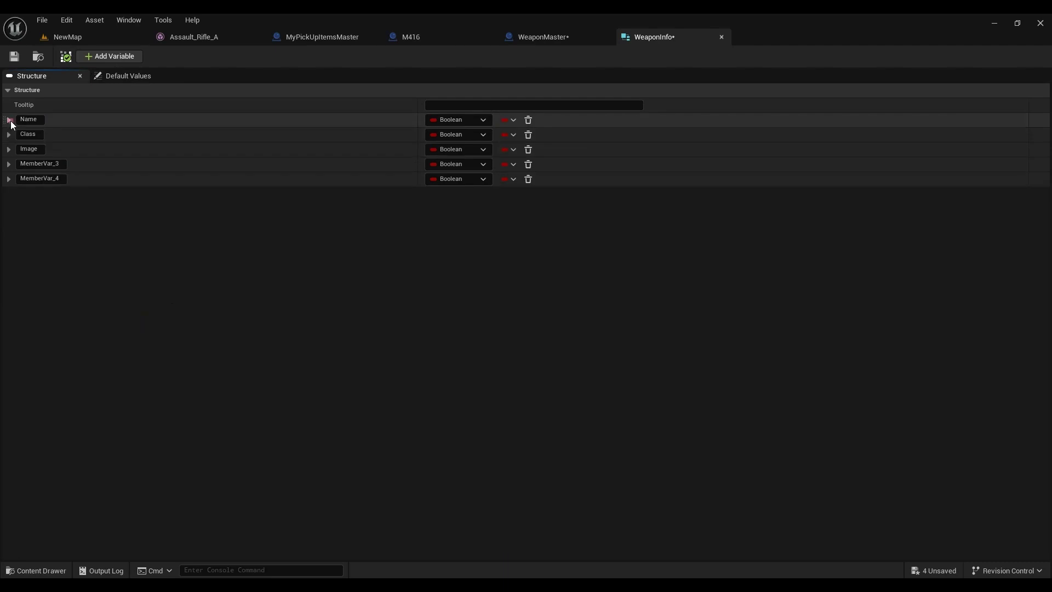
- Save all four pending assets and reopen the WeaponInfo structure
left_click(97, 39)
left_click(122, 282)
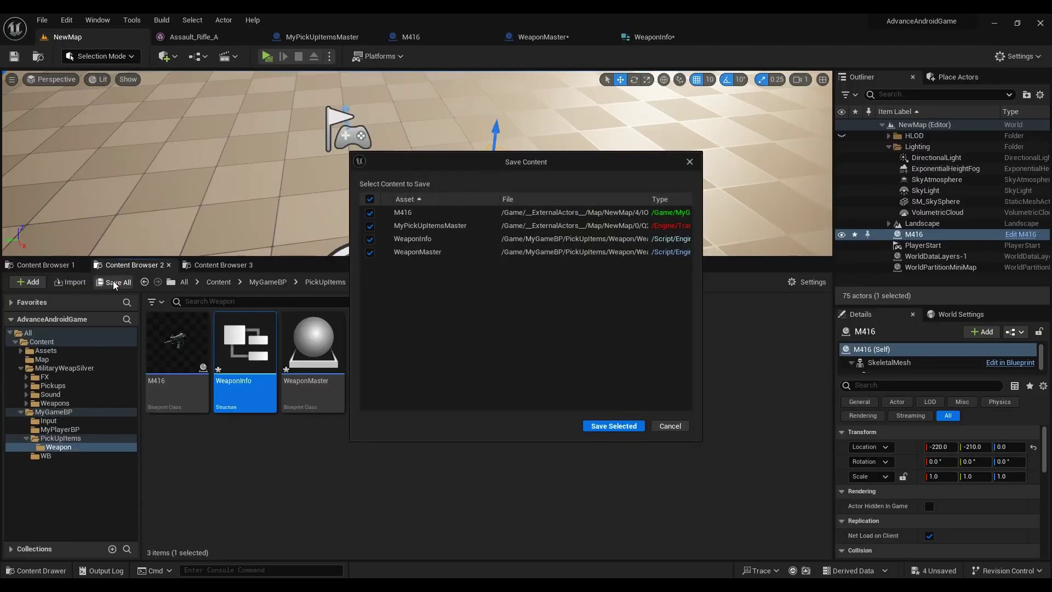
left_click(607, 428)
double_click(241, 339)
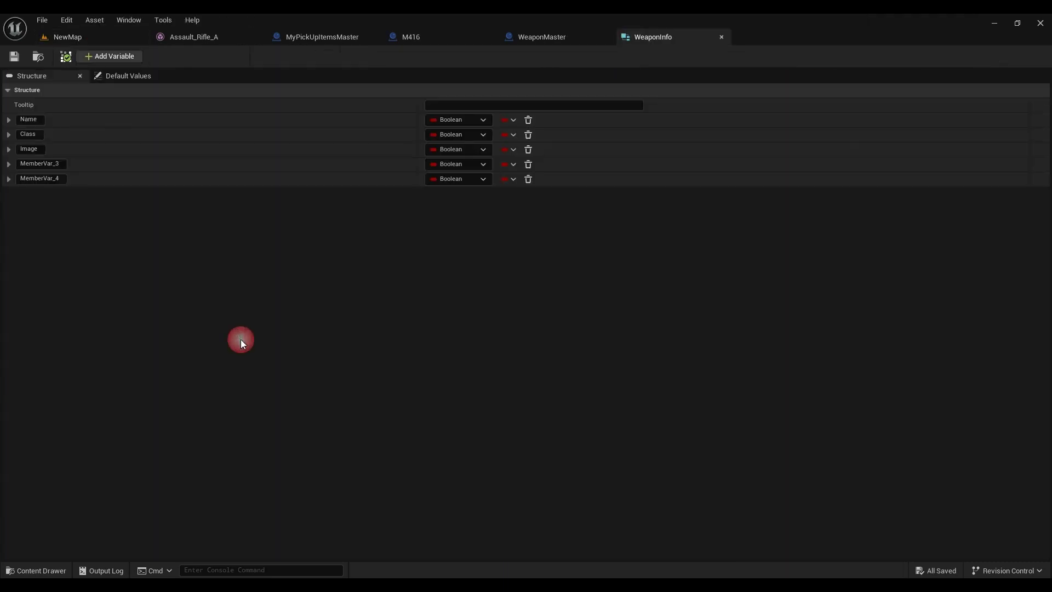
- Make the Name member a Text and Class a Weapon Master object reference
left_click(468, 121)
left_click(464, 226)
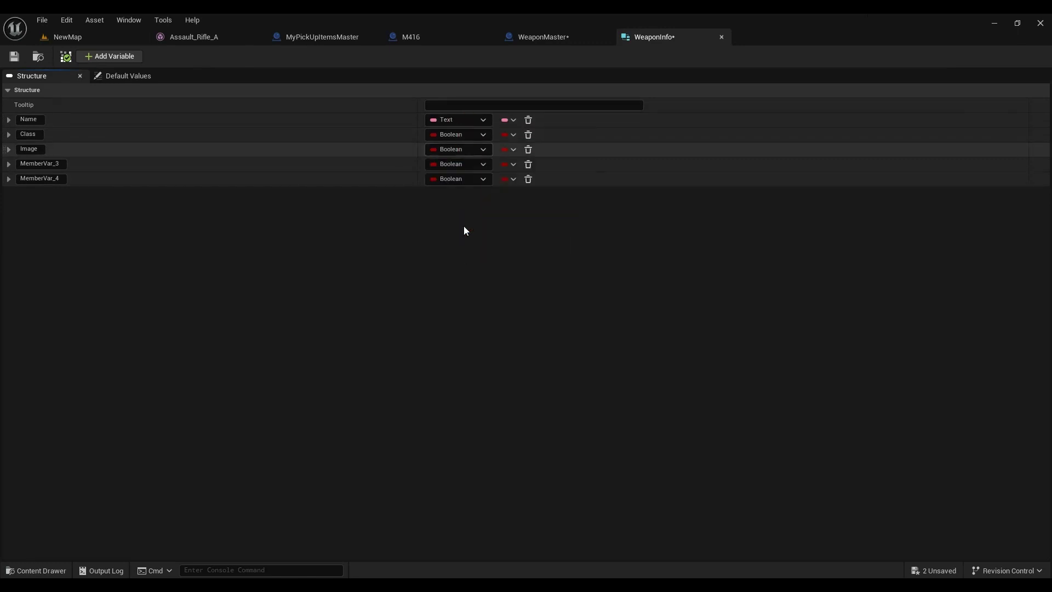
left_click(462, 135)
type("w")
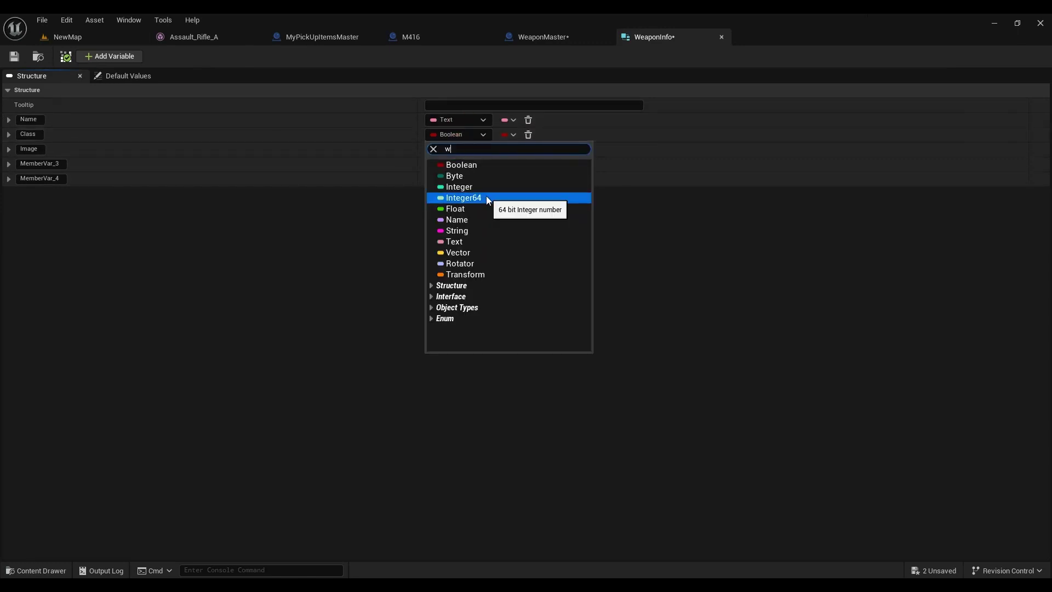
type("ea")
mouse_move(495, 198)
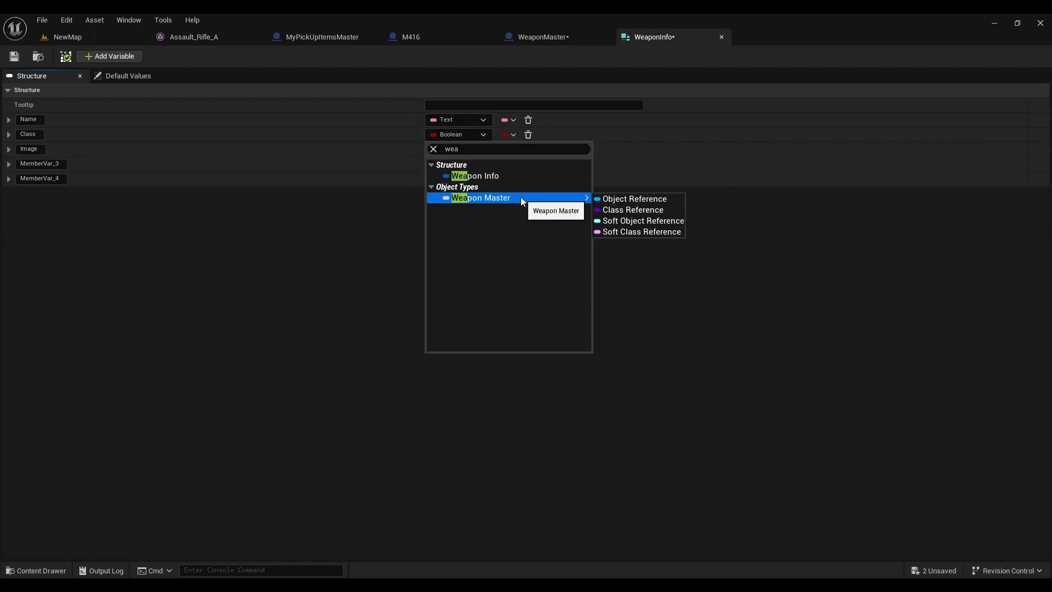
left_click(630, 199)
- Make the Image member a Texture 2D object reference and save WeaponInfo
left_click(464, 153)
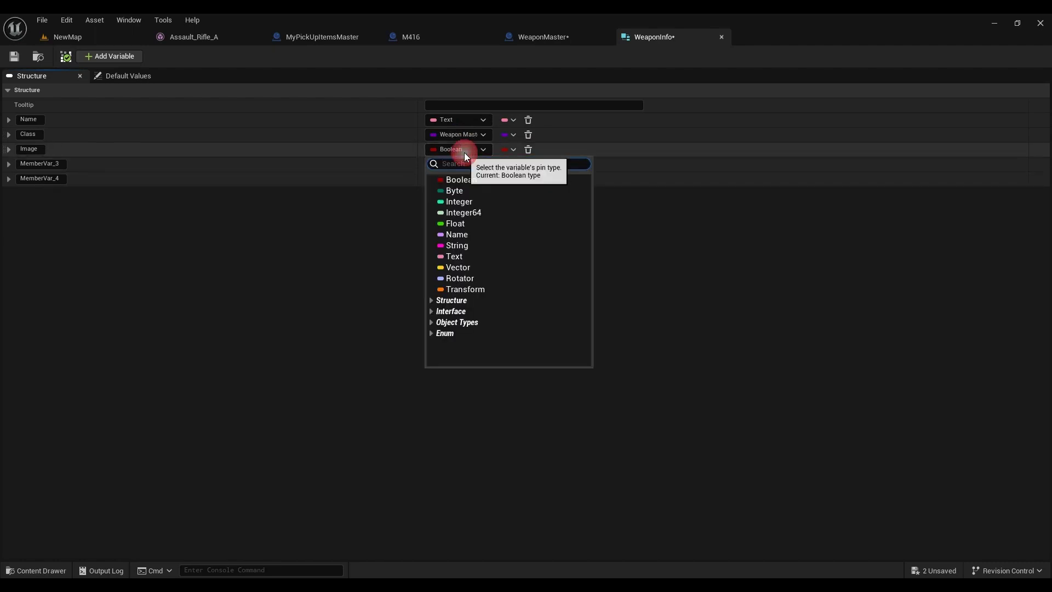
type("2d")
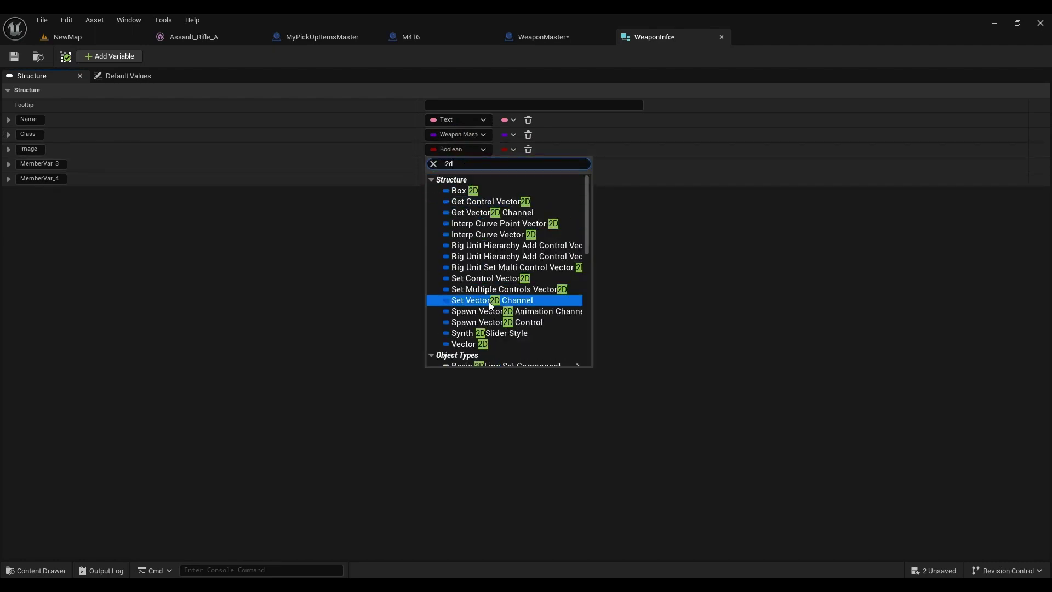
scroll(491, 305, "down", 2)
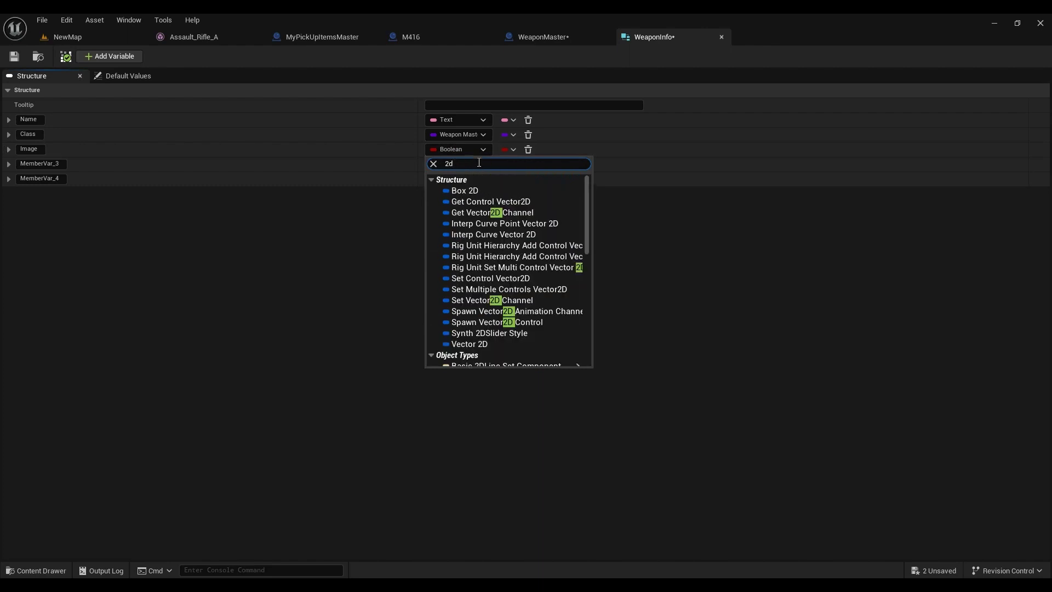
scroll(518, 277, "down", 3)
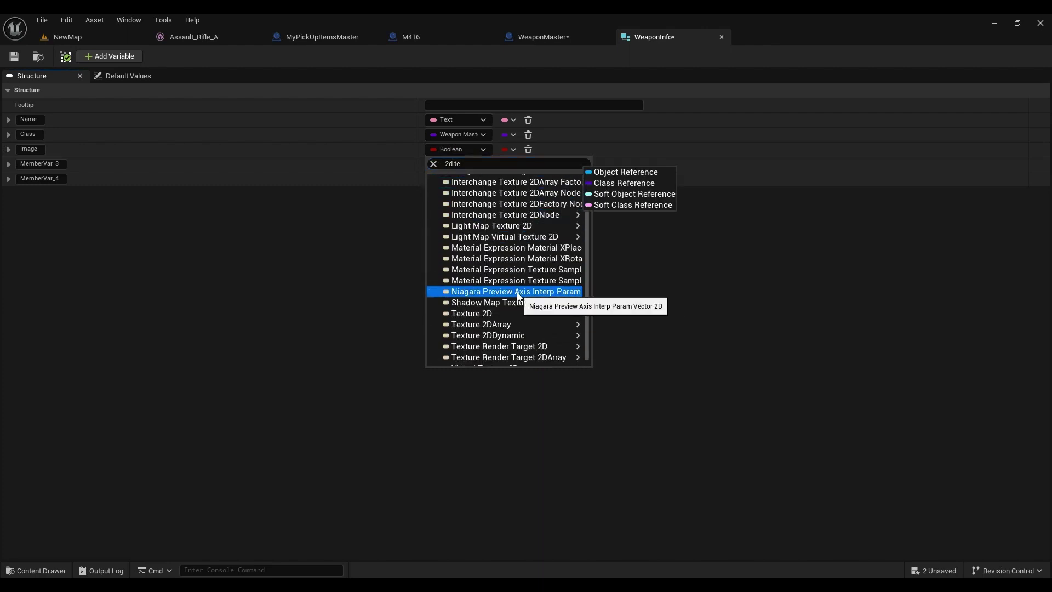
mouse_move(498, 313)
left_click(606, 312)
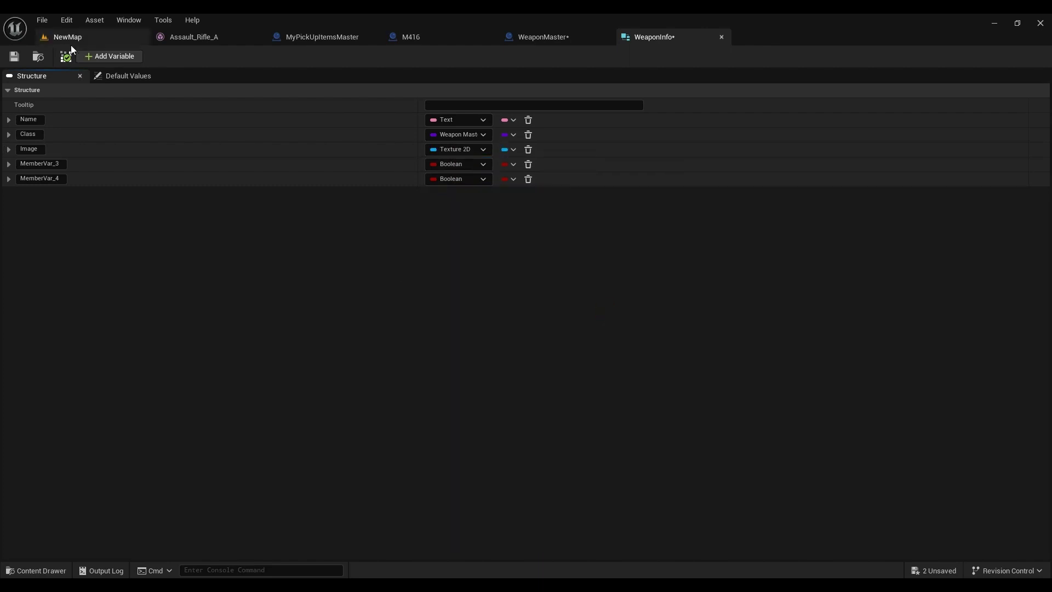
left_click(18, 59)
- In WeaponMaster's Construction Script, add split WeaponInfo getter and SET WeaponInfo nodes
left_click(564, 37)
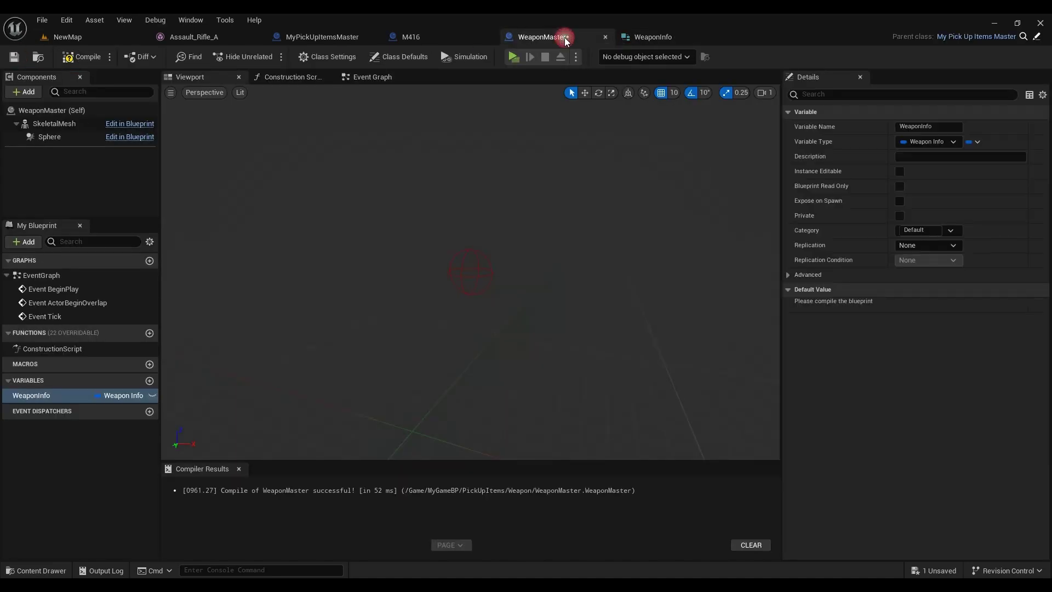
left_click(291, 77)
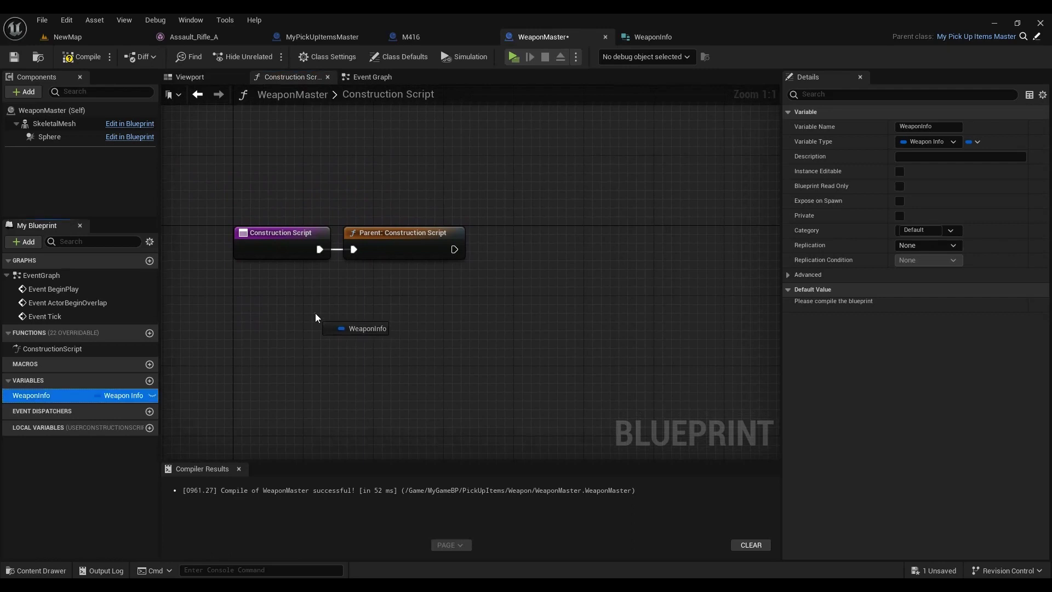
left_click_drag(32, 396, 329, 324, "ctrl")
right_click(371, 315)
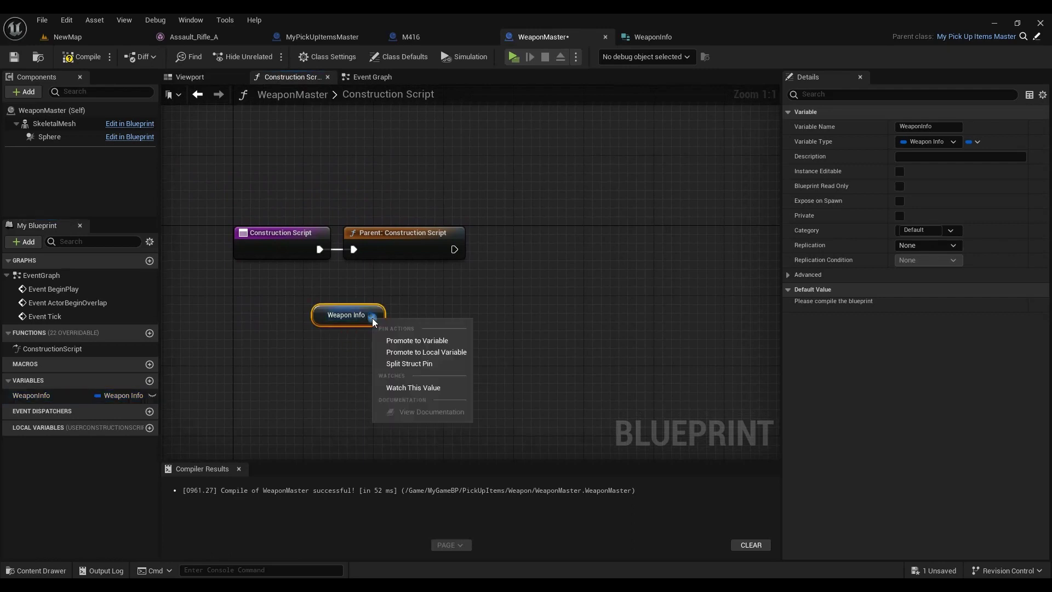
left_click(405, 363)
left_click_drag(42, 395, 575, 281)
left_click(619, 315)
right_click(567, 288)
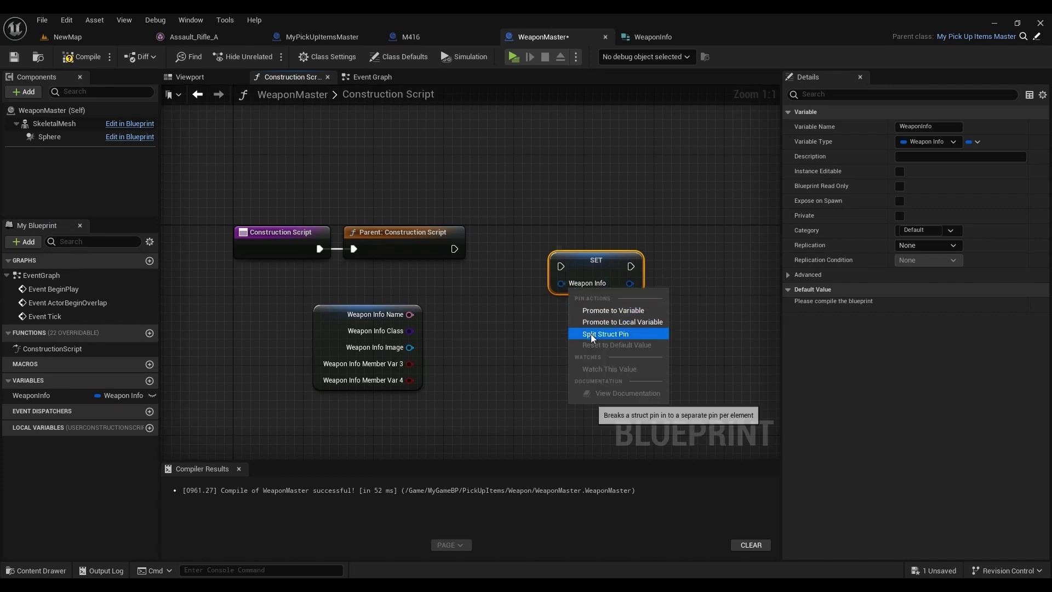
left_click(605, 333)
left_click_drag(574, 272, 532, 254)
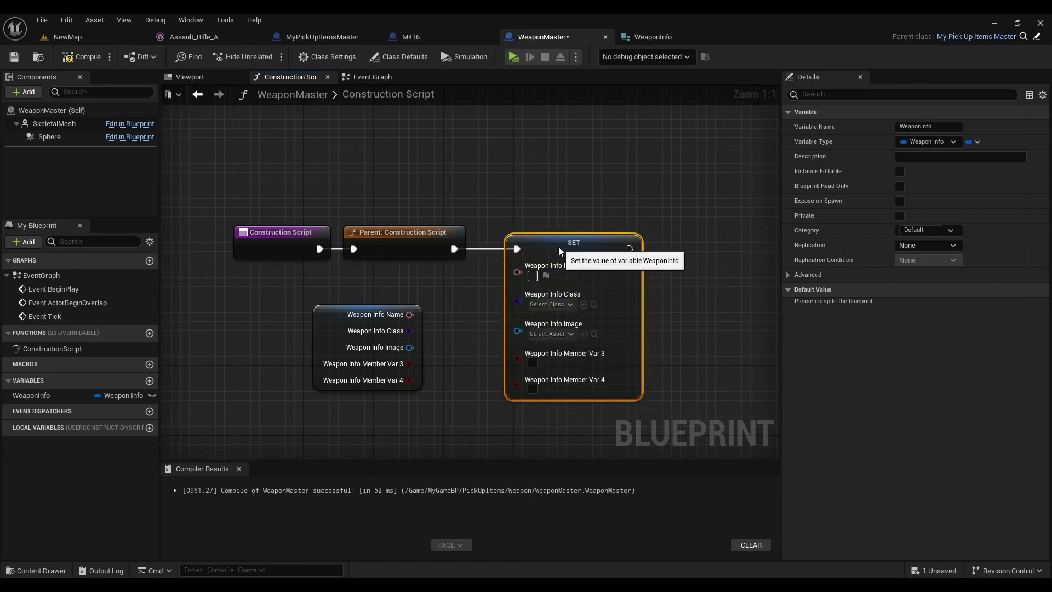
mouse_move(414, 314)
left_mouse_down()
mouse_move(432, 297)
mouse_move(518, 272)
left_mouse_up()
- Wire Self → Get Class into the Class pin and the getter's Image into Image
right_click(415, 154)
type("se")
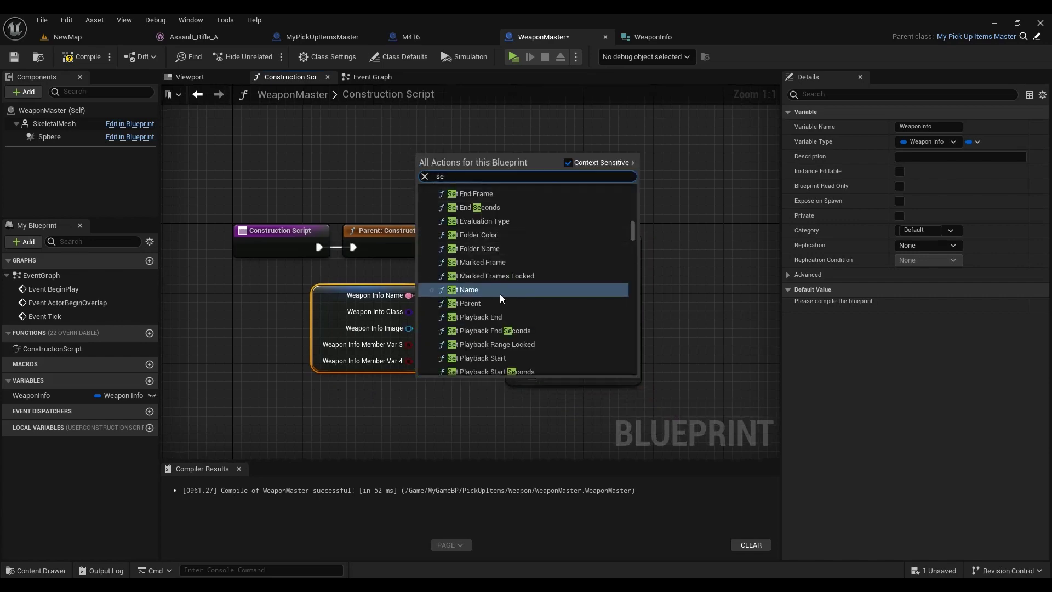
type("lf")
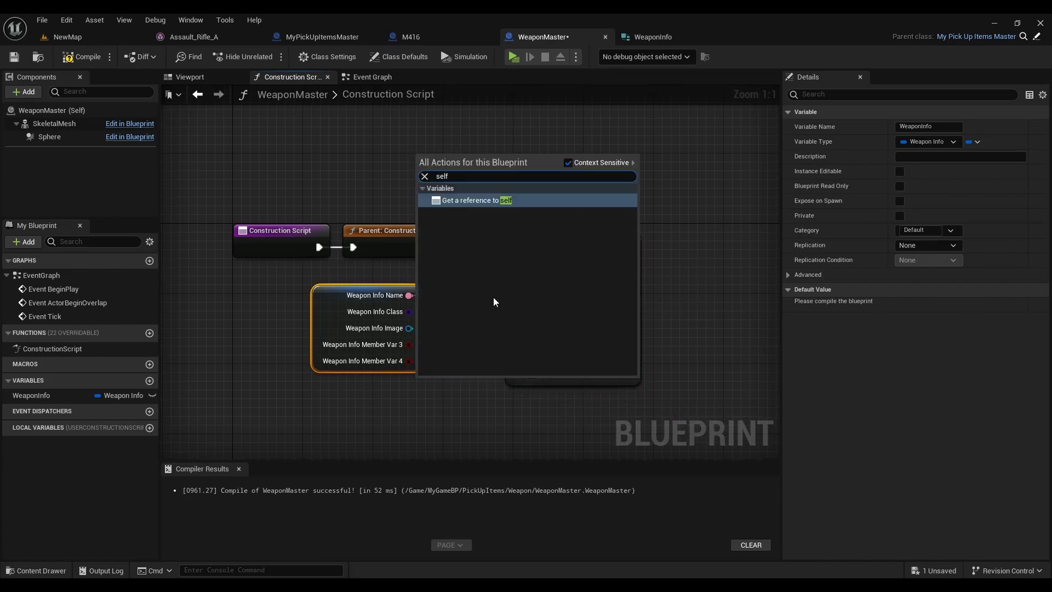
left_click(475, 202)
mouse_move(430, 164)
left_mouse_down()
mouse_move(359, 165)
mouse_move(458, 159)
left_mouse_up()
type("get c")
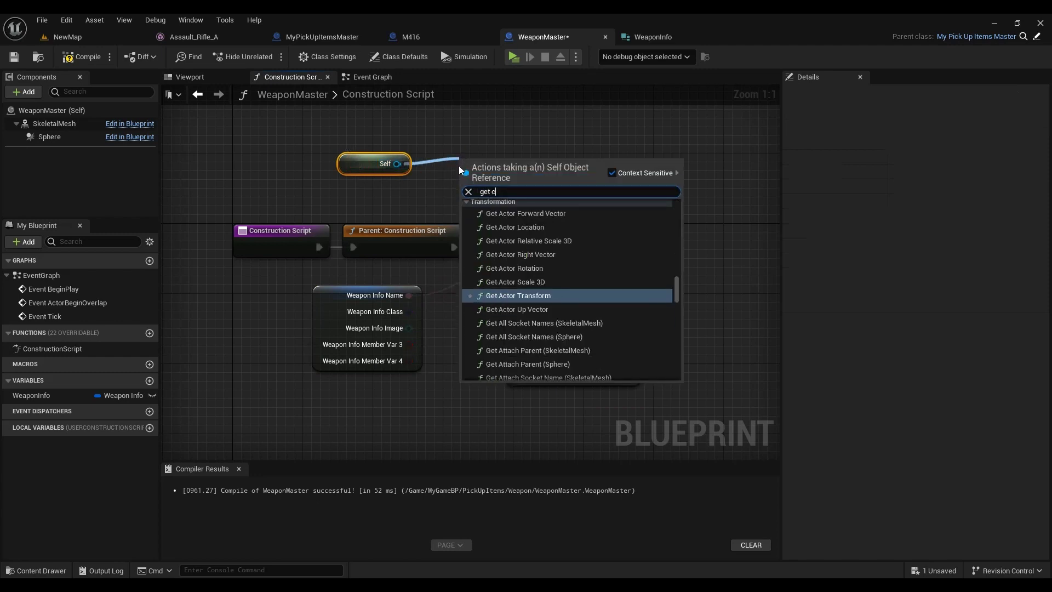
type("lass")
left_click(521, 253)
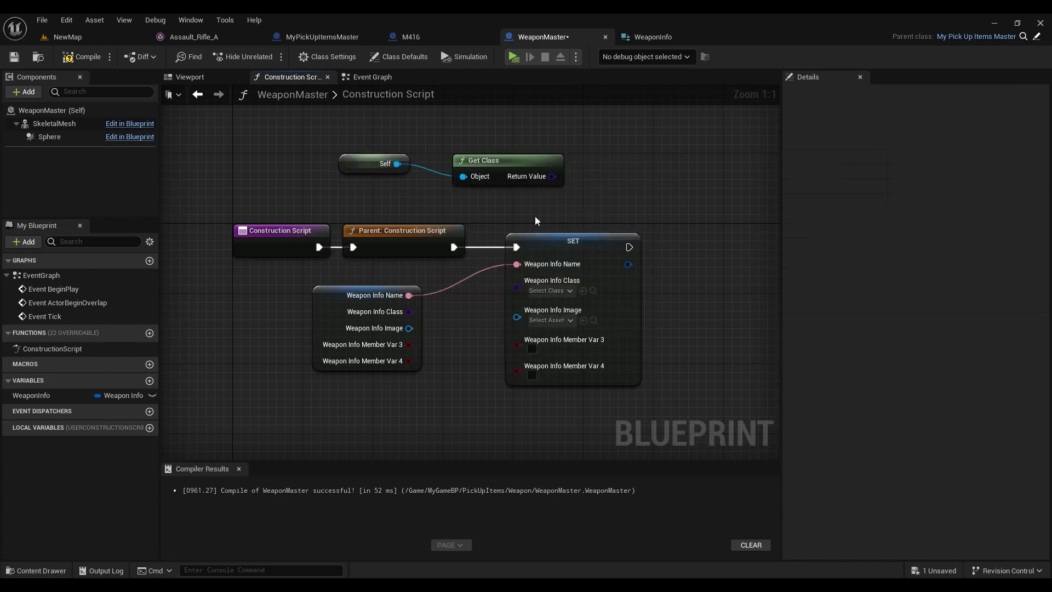
mouse_move(550, 176)
left_mouse_down()
mouse_move(491, 185)
mouse_move(524, 281)
left_mouse_up()
left_click_drag(335, 299, 352, 288)
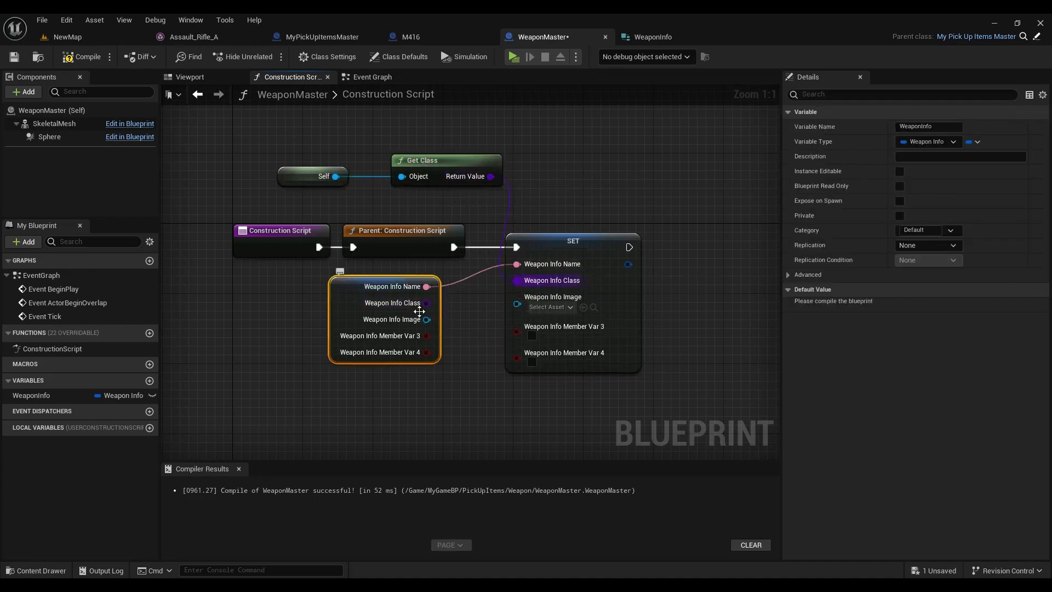
left_click_drag(426, 320, 516, 296)
- Compile and save WeaponMaster, then tidy the Self and Get Class nodes
right_click_drag(471, 345, 465, 326)
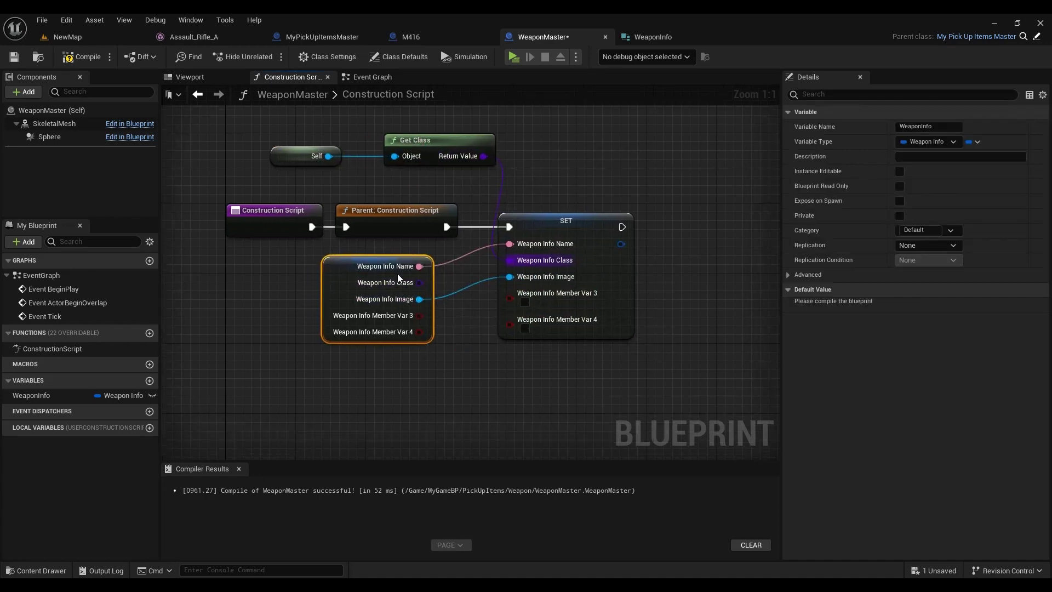
left_click(81, 56)
left_click(21, 58)
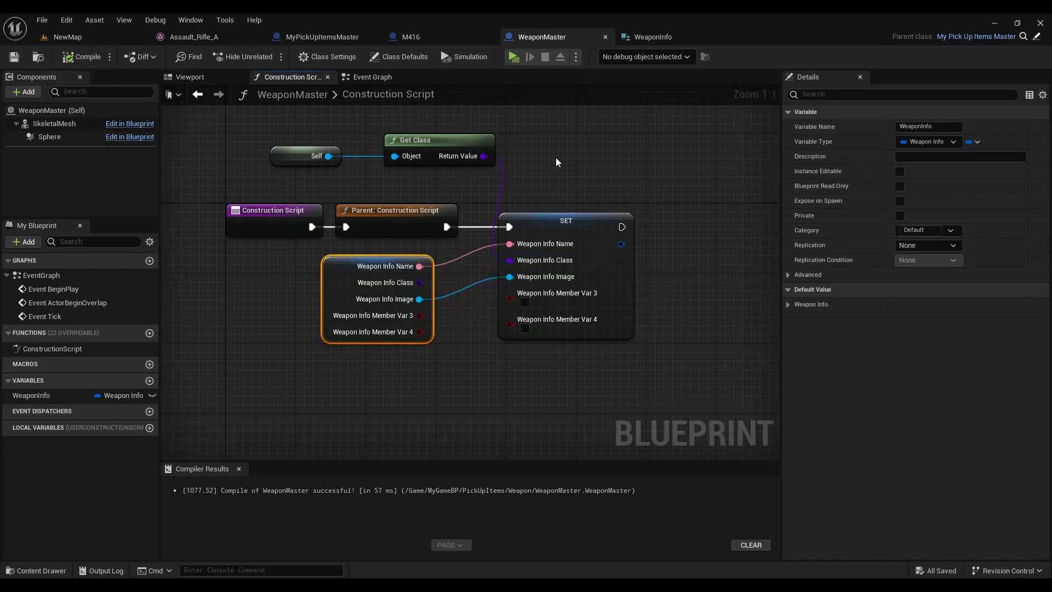
right_click_drag(556, 157, 561, 190)
left_click_drag(459, 215, 311, 190)
left_click(425, 190)
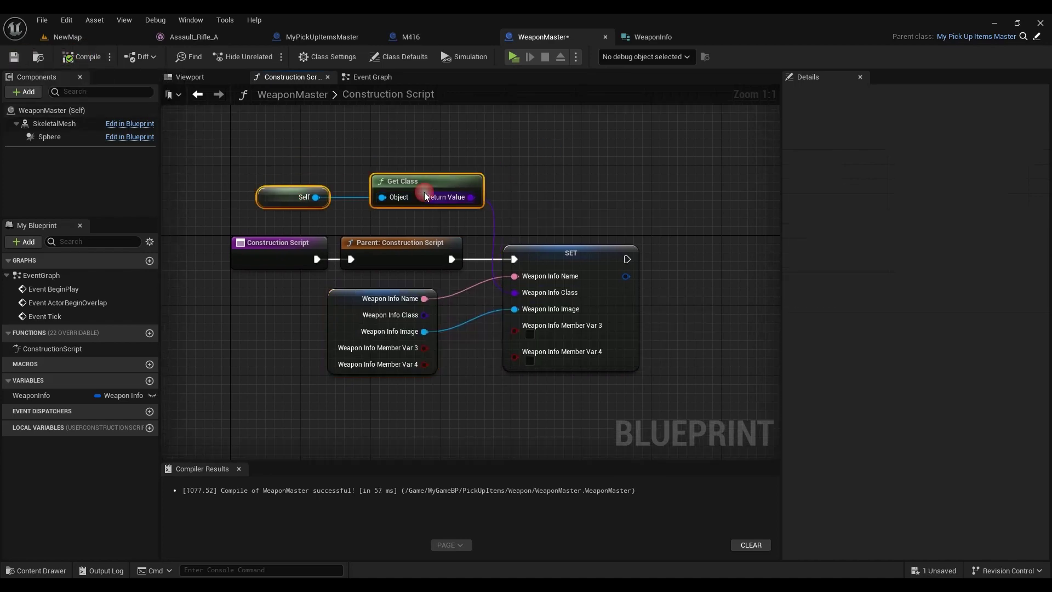
left_click(673, 368)
- Save all modified assets from the NewMap level
left_click(109, 42)
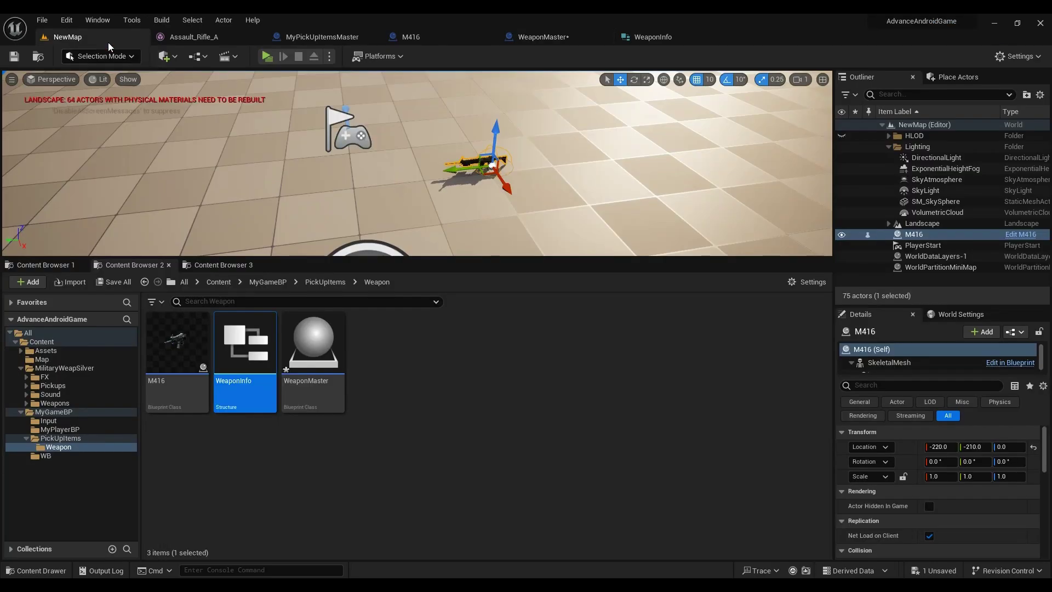
left_click(117, 284)
left_click(614, 426)
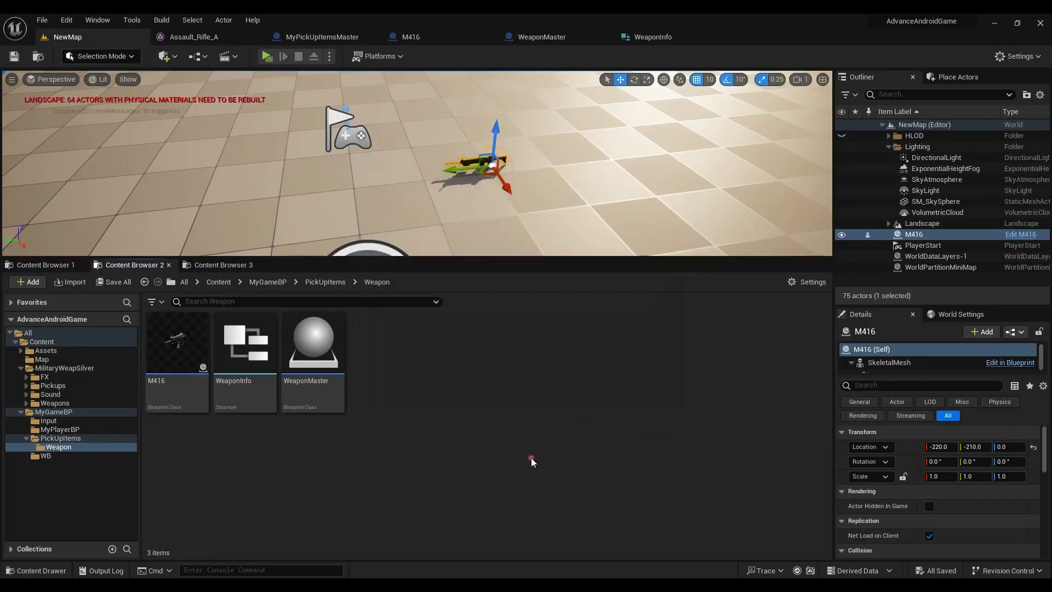
- In M416's class defaults, set Weapon Info Name and Class to M416 and open the Image choices
double_click(177, 345)
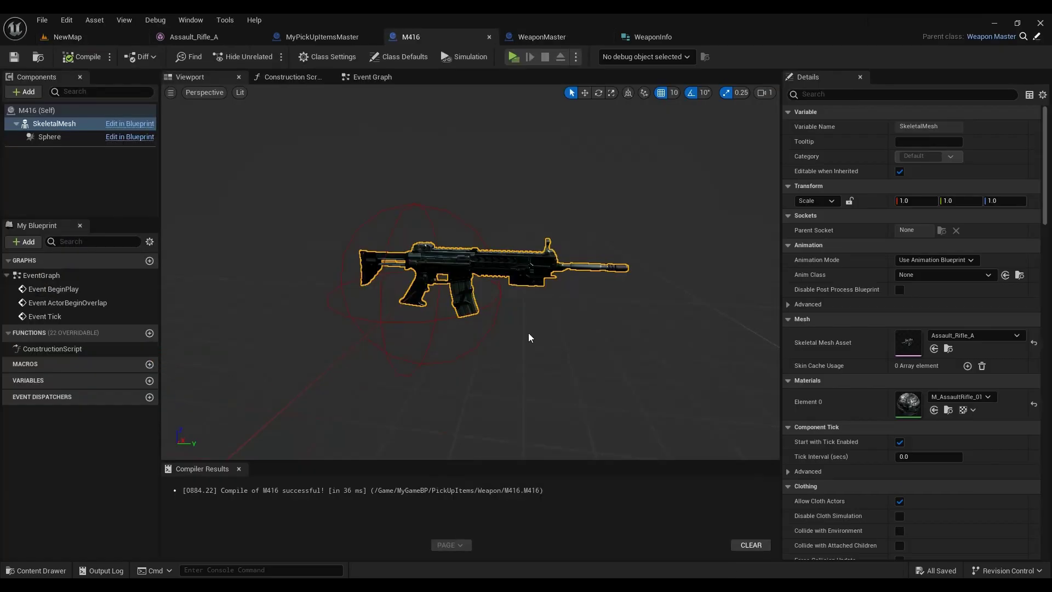
left_click(55, 111)
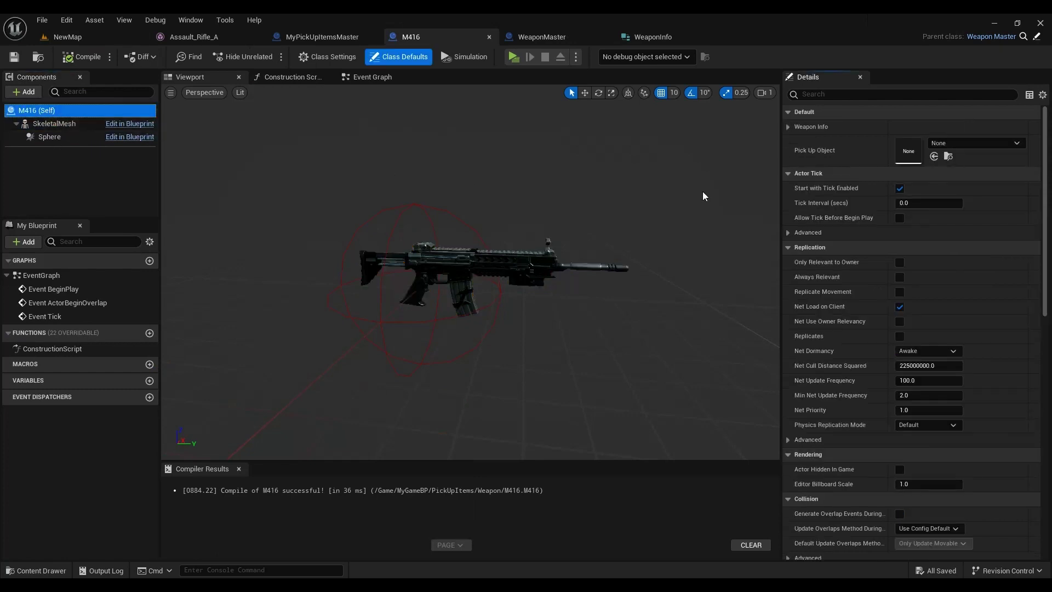
left_click(785, 126)
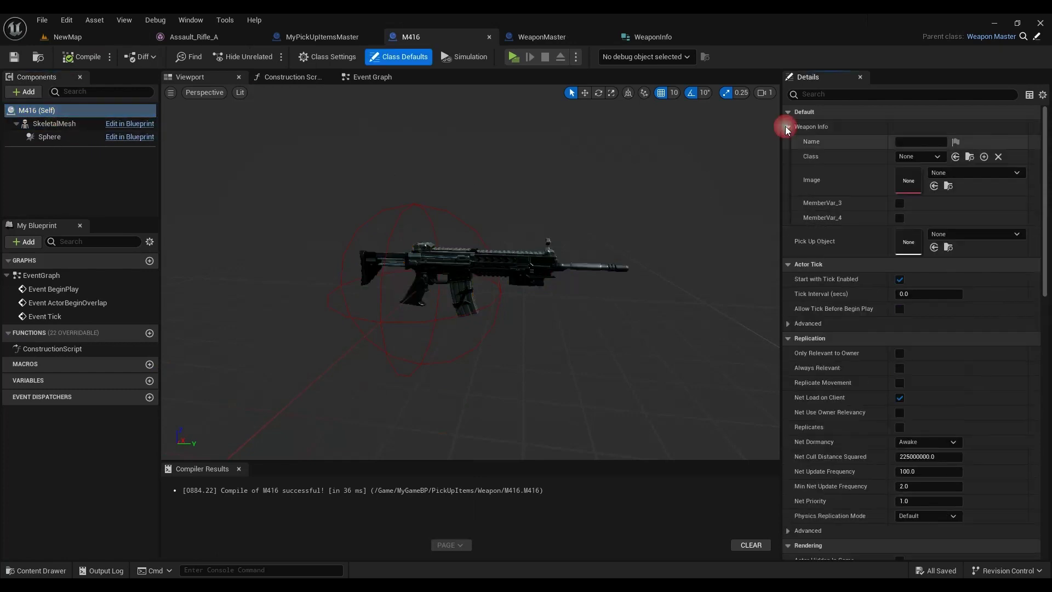
type("M416")
left_click(919, 156)
left_click(929, 195)
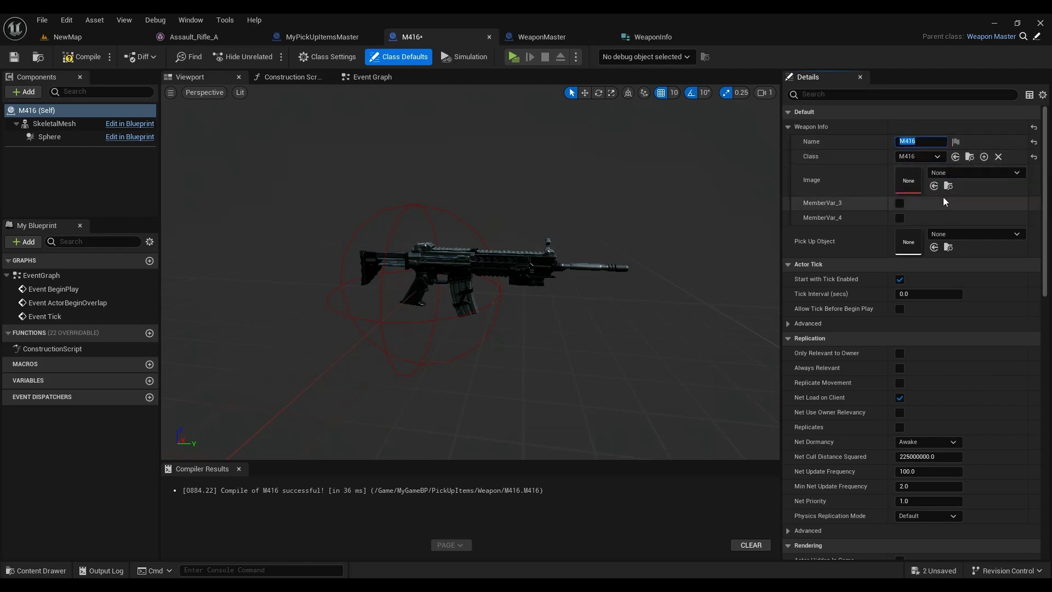
left_click(987, 175)
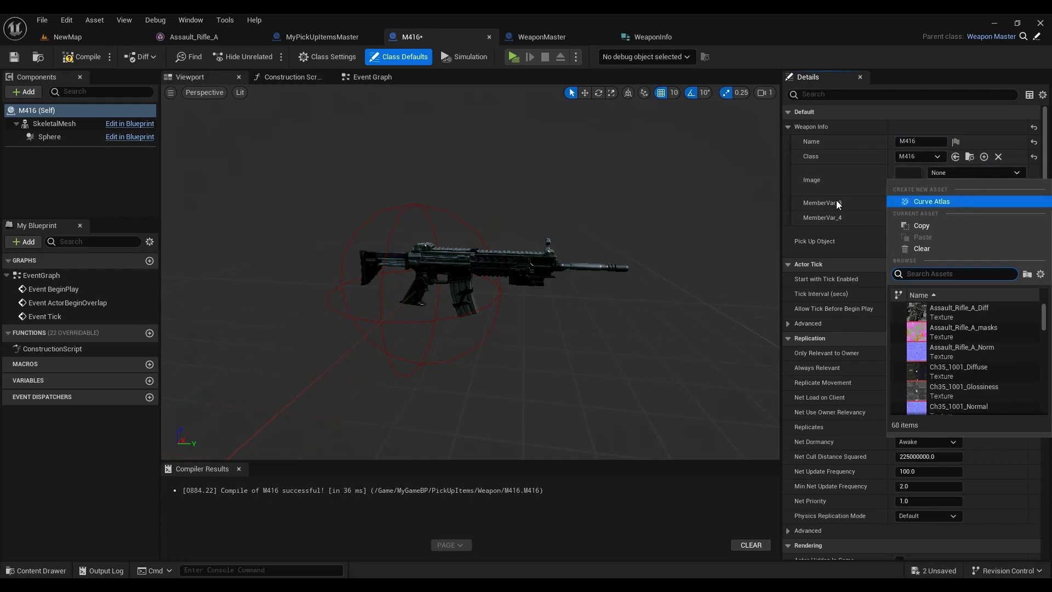
left_click(67, 37)
left_click(492, 391)
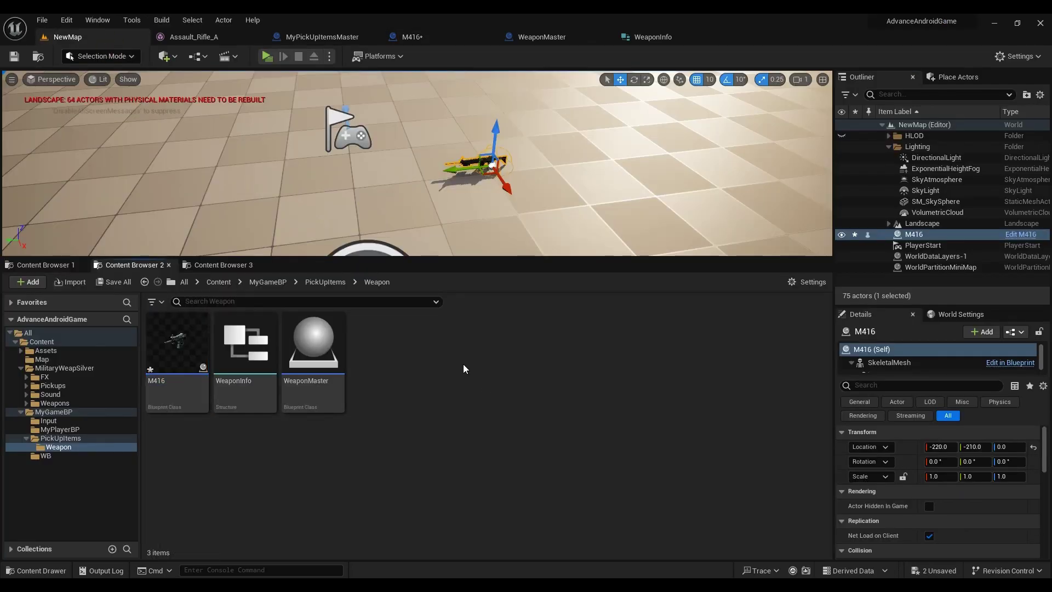
- Make a WeaponImage folder under Content/Assets and import the Thumb_Assault_Rifle_A rifle PNG
left_click(90, 351)
right_click(325, 370)
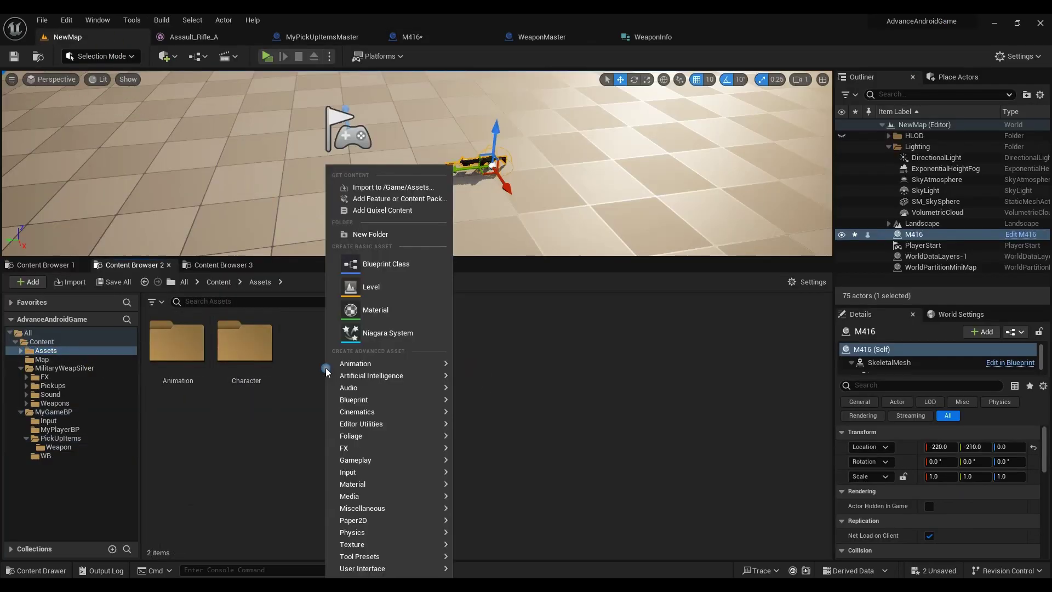
left_click(370, 234)
type("WeaponImage")
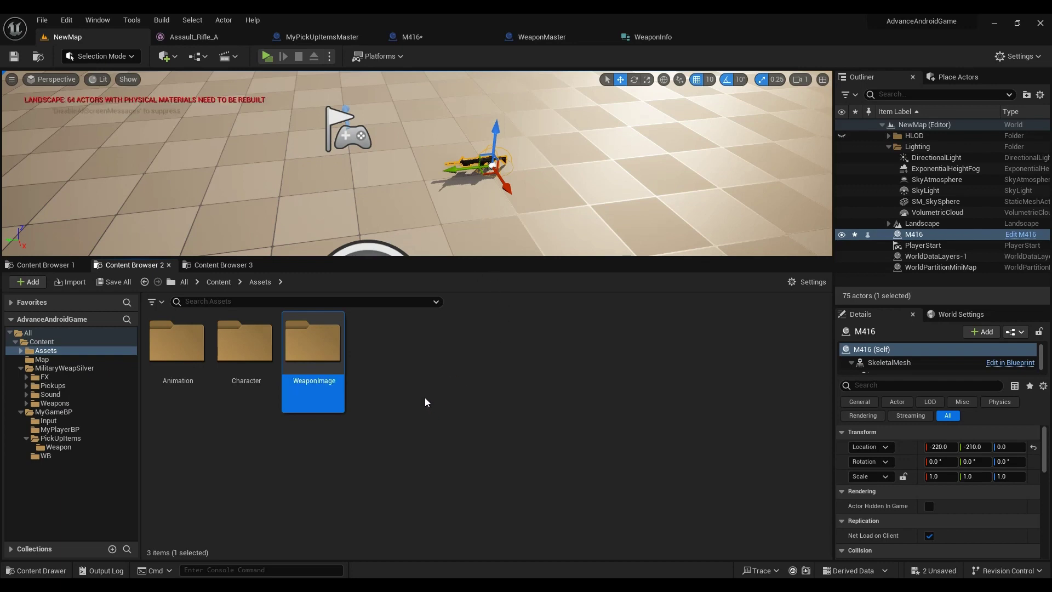
double_click(327, 359)
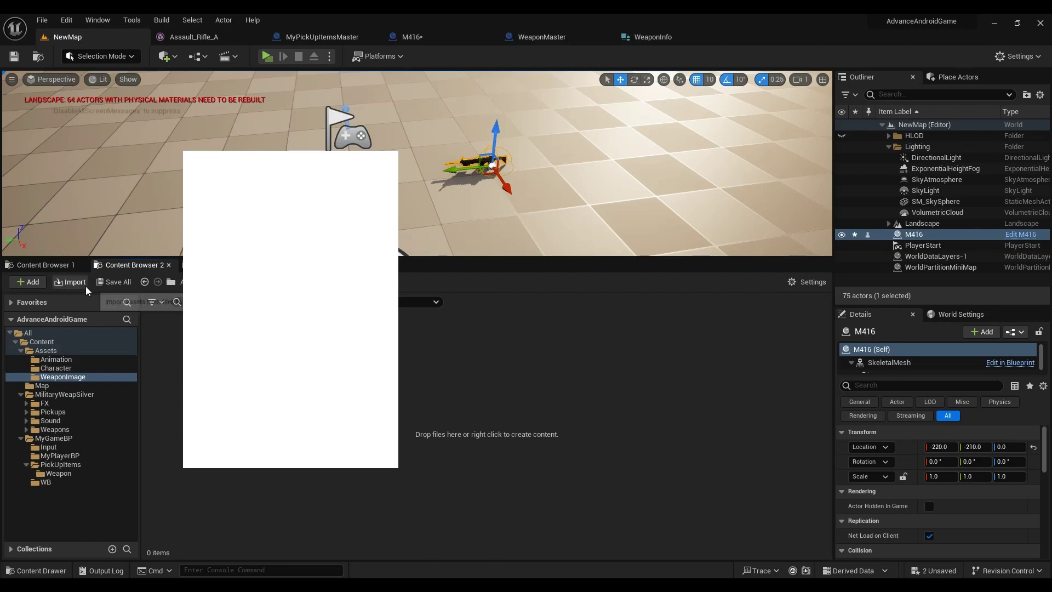
left_click(72, 281)
double_click(496, 409)
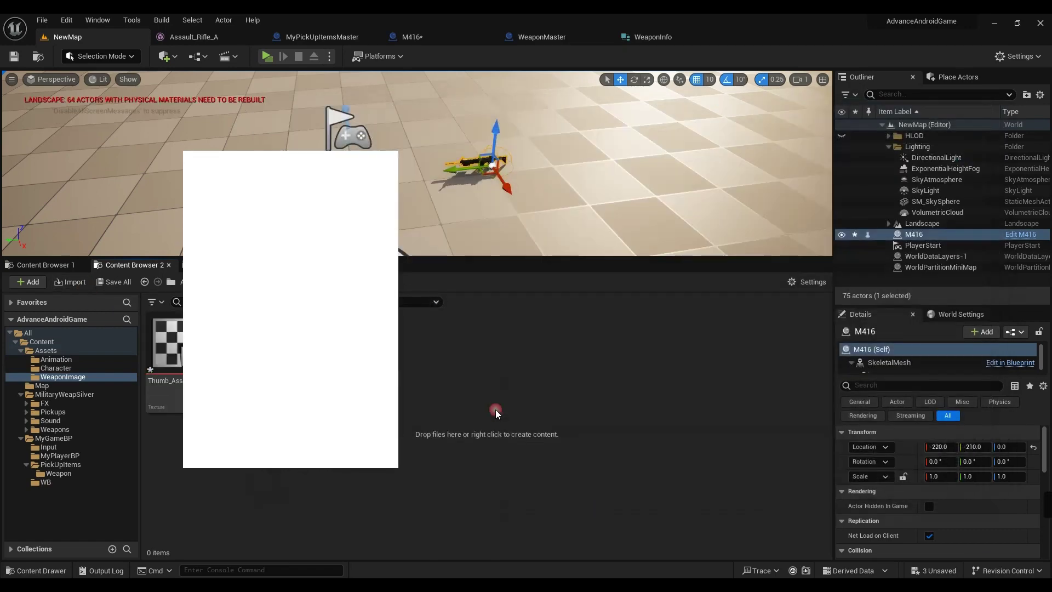
right_click(180, 354)
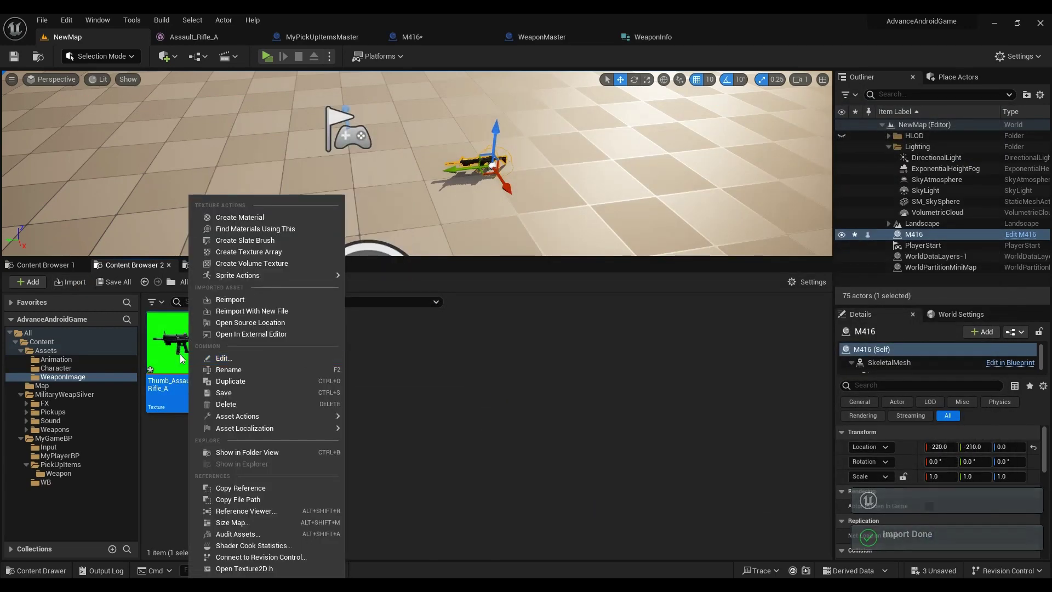
- Inspect the imported rifle texture, then save all modified assets
left_click(442, 338)
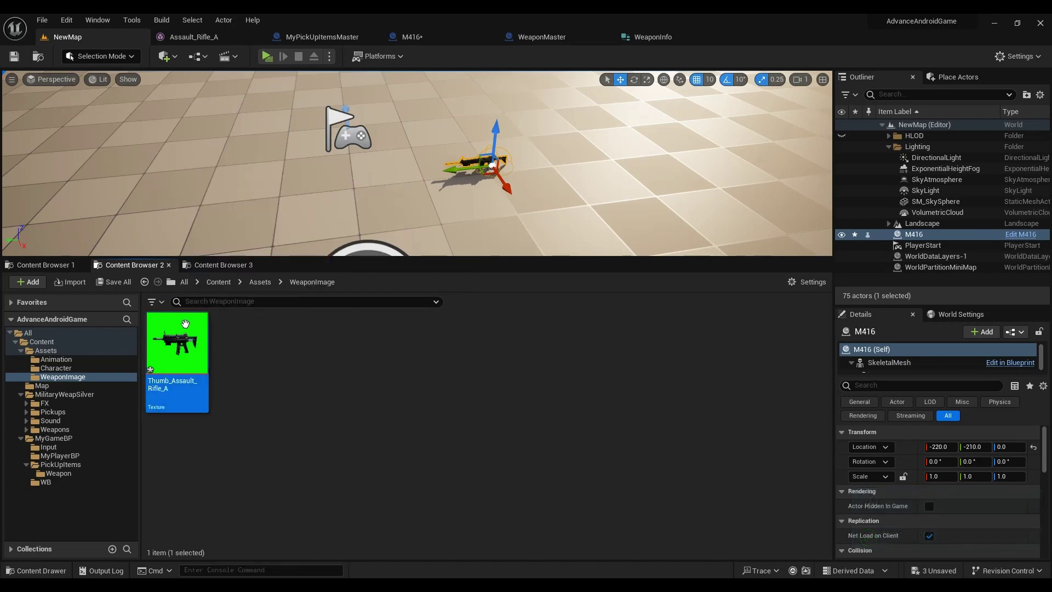
double_click(176, 323)
scroll(407, 314, "up", 5)
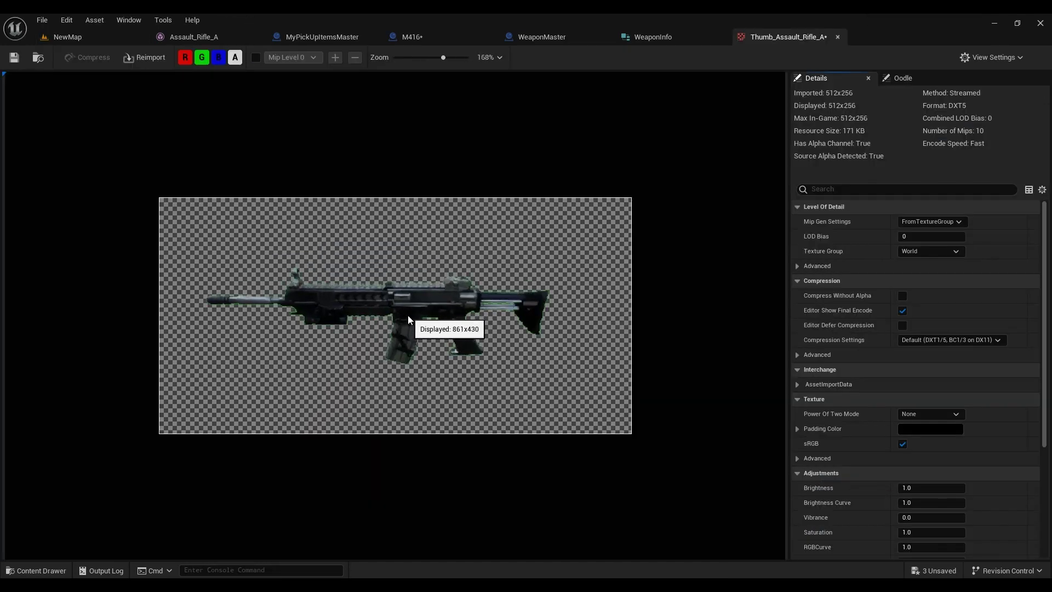
scroll(408, 314, "down", 4)
left_click(124, 38)
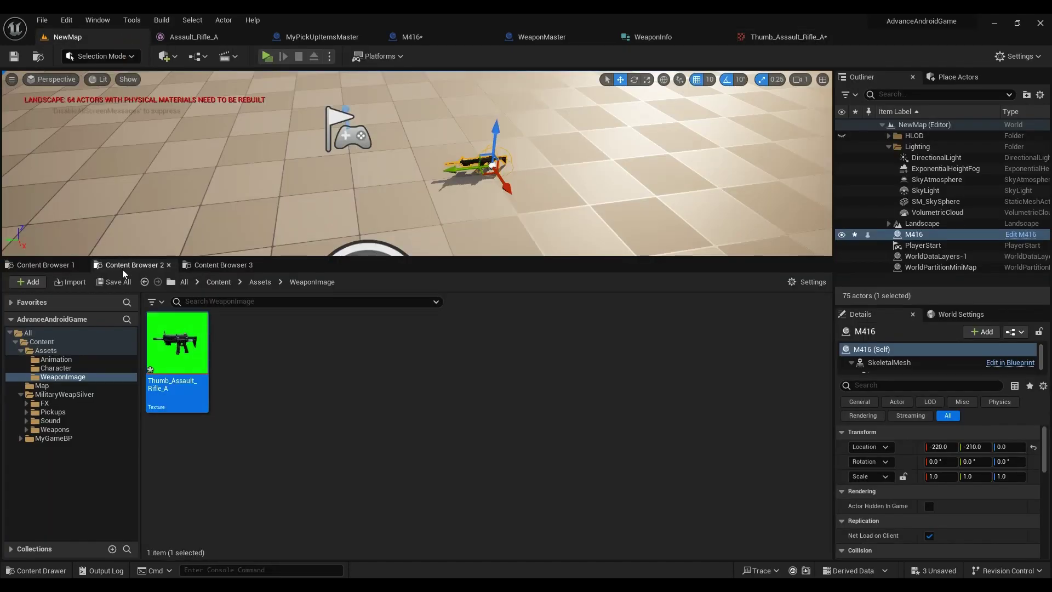
left_click(114, 281)
left_click(608, 425)
- Apply Paper2D texture settings to the rifle texture, save, and rename it M416
right_click(177, 351)
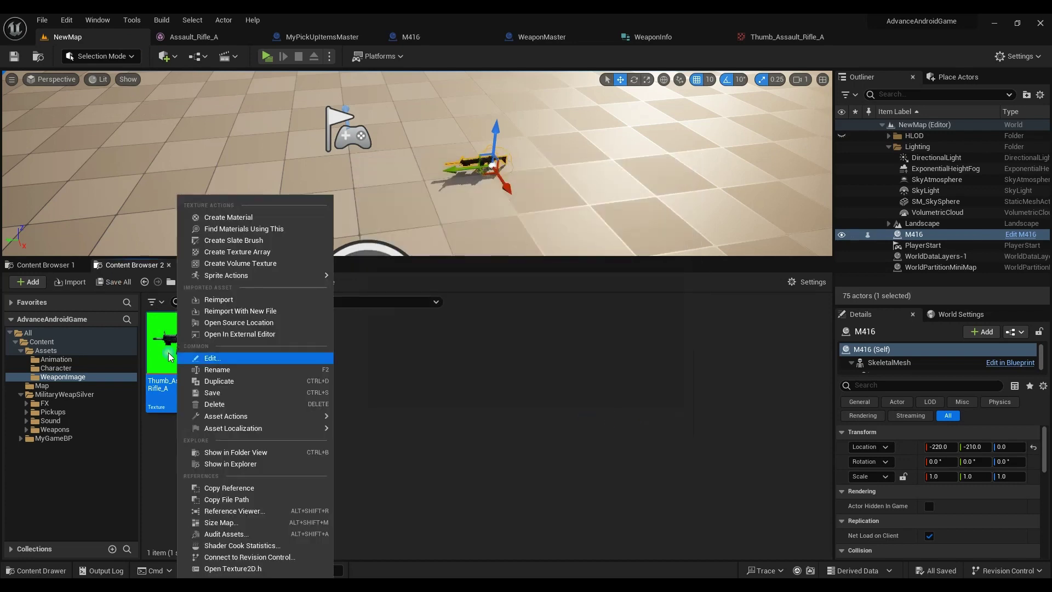
mouse_move(258, 280)
left_click(385, 303)
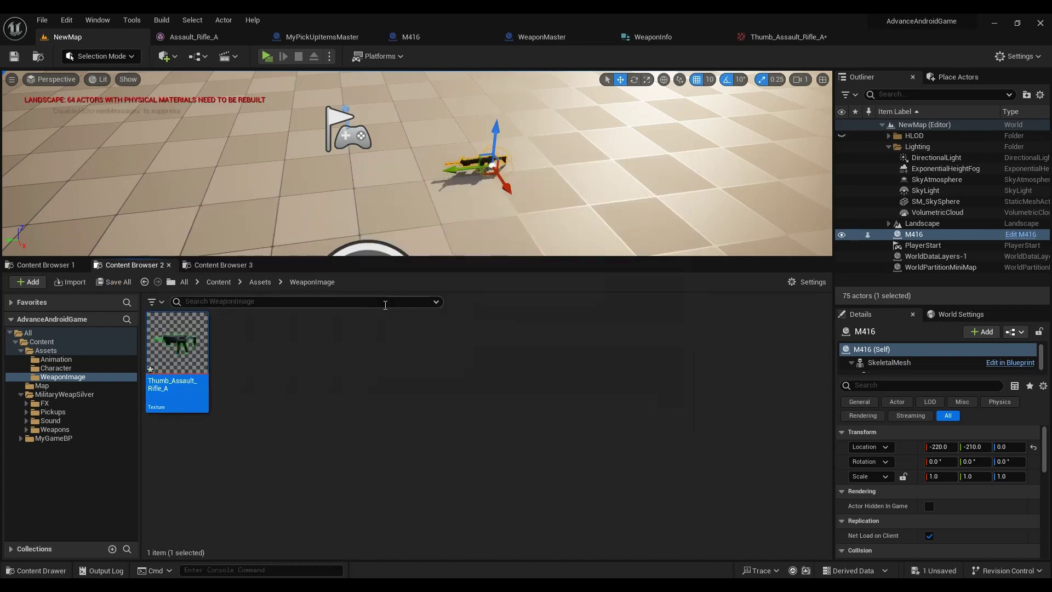
left_click(121, 283)
left_click(608, 425)
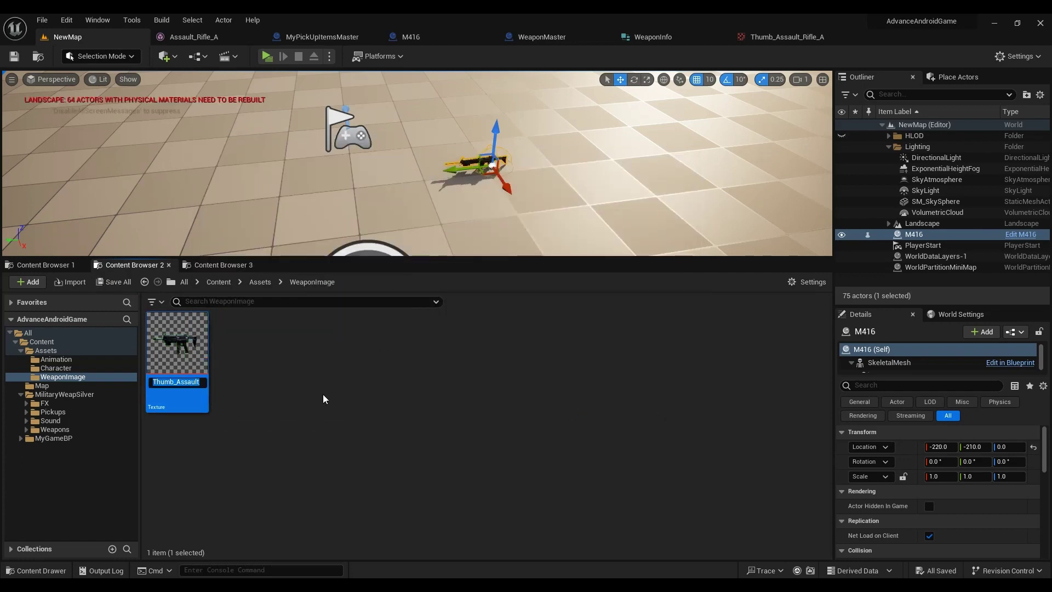
type("M41")
type("6")
key("Return")
left_click(163, 351)
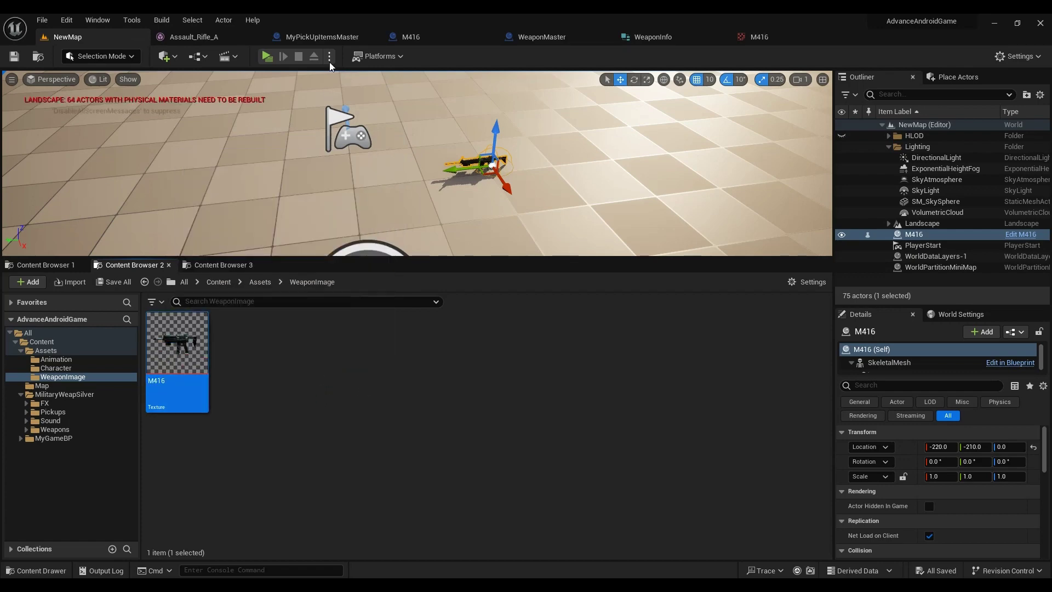
- Set the M416 blueprint's Weapon Info Image to the M416 texture, then compile and save
left_click(423, 41)
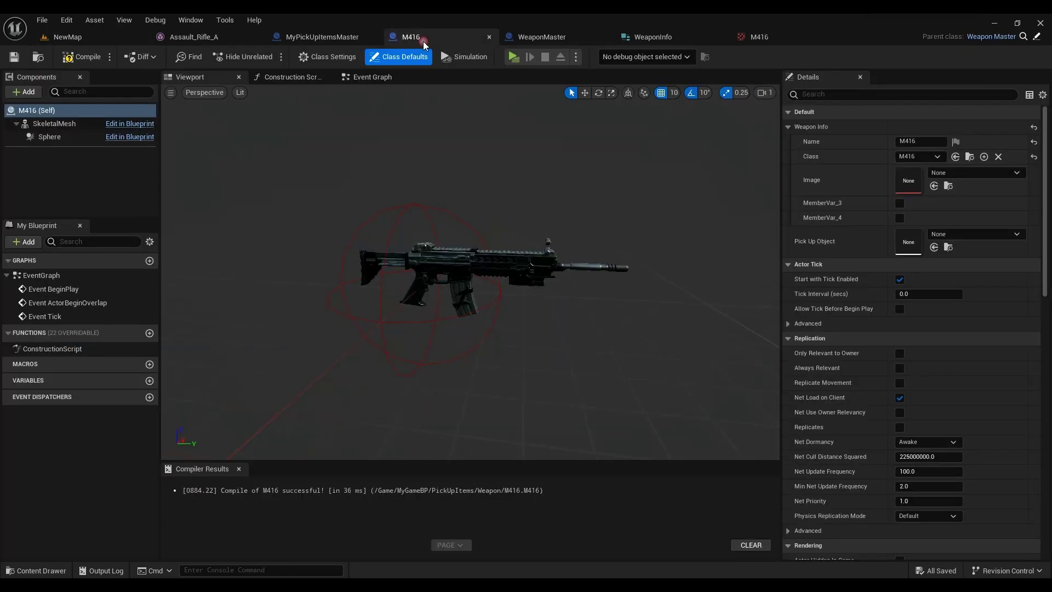
left_click(962, 174)
type("M416")
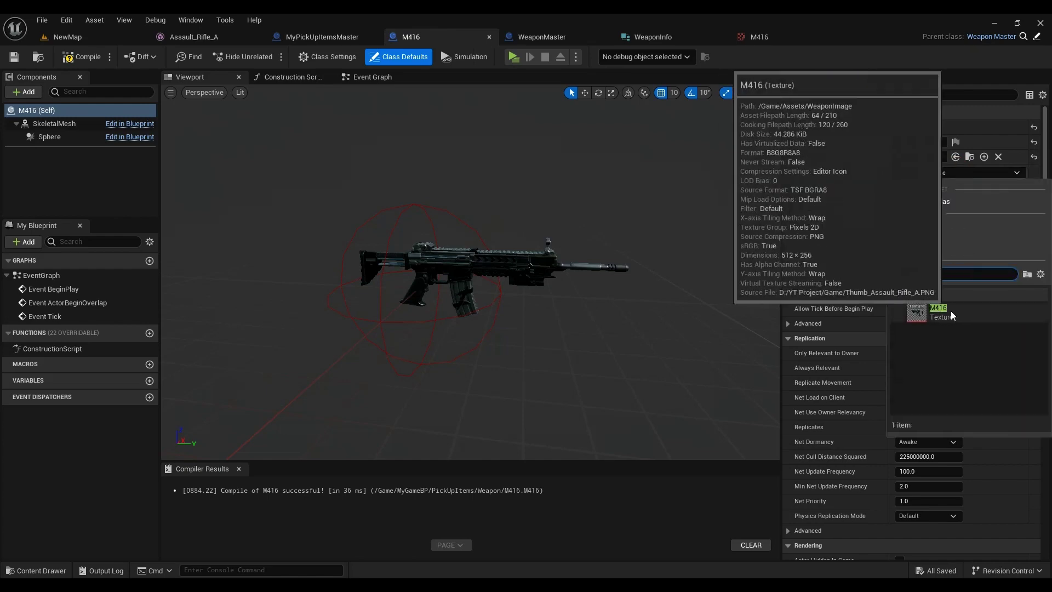
left_click(951, 311)
left_click(82, 56)
left_click(14, 57)
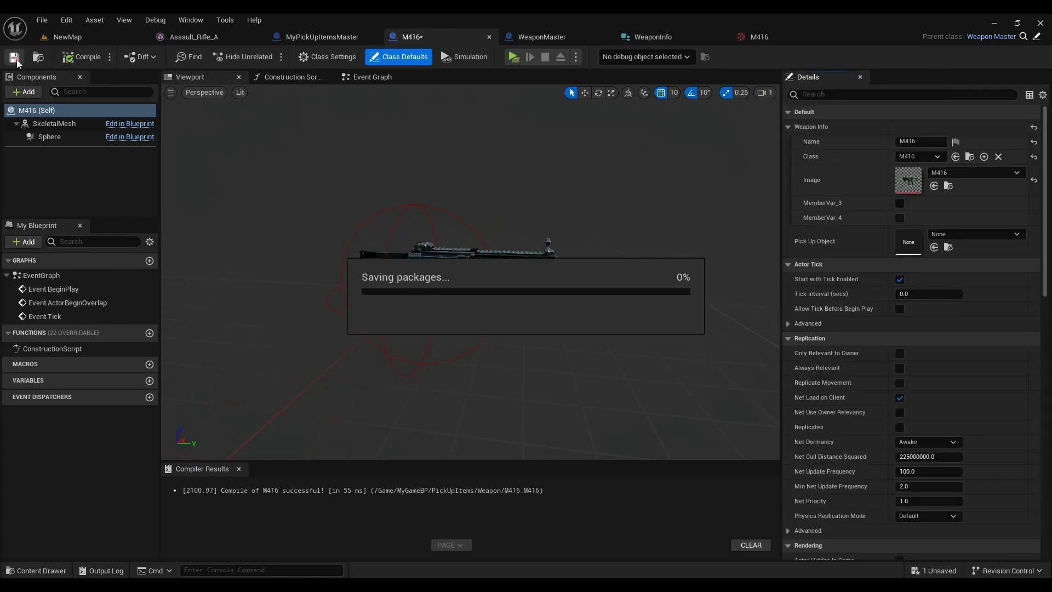
left_click(78, 38)
- Open MyGameBP/WB and inspect the ListView widget's properties in MyPlayerUI
left_click(535, 402)
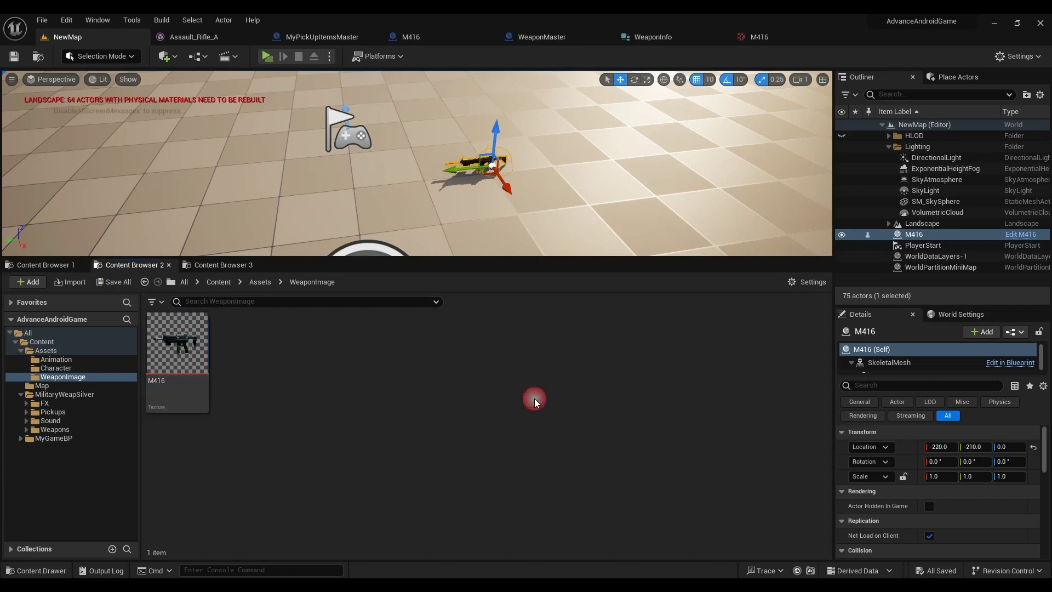
left_click(53, 437)
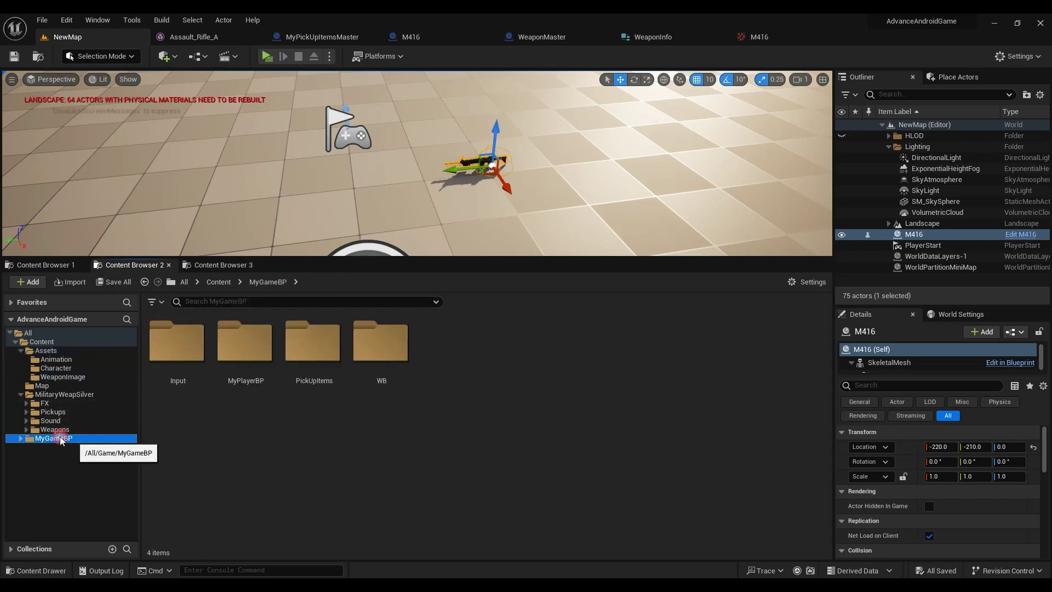
double_click(377, 387)
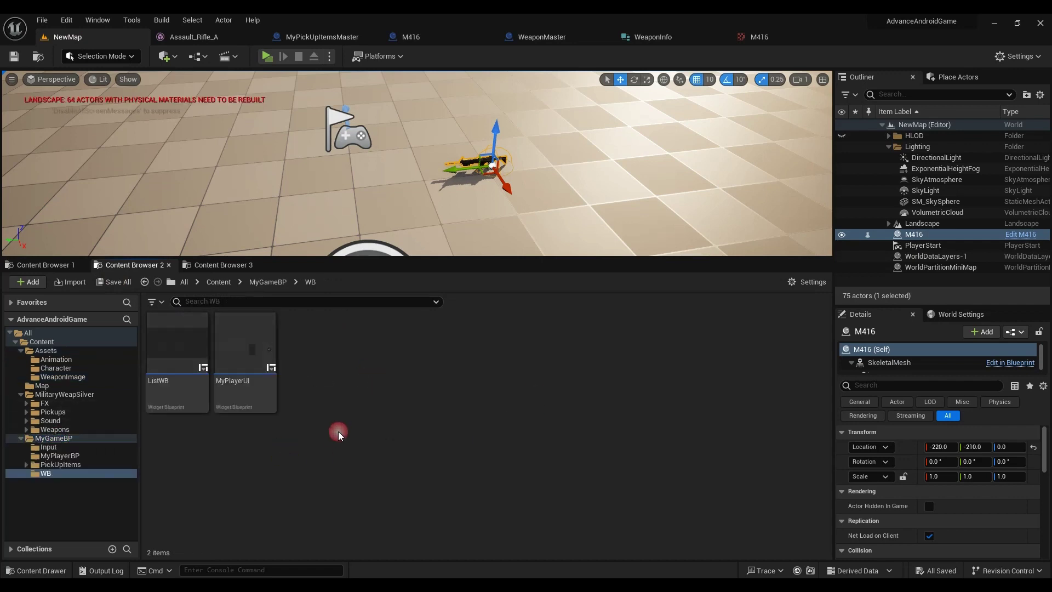
double_click(237, 372)
right_click_drag(411, 336, 352, 282)
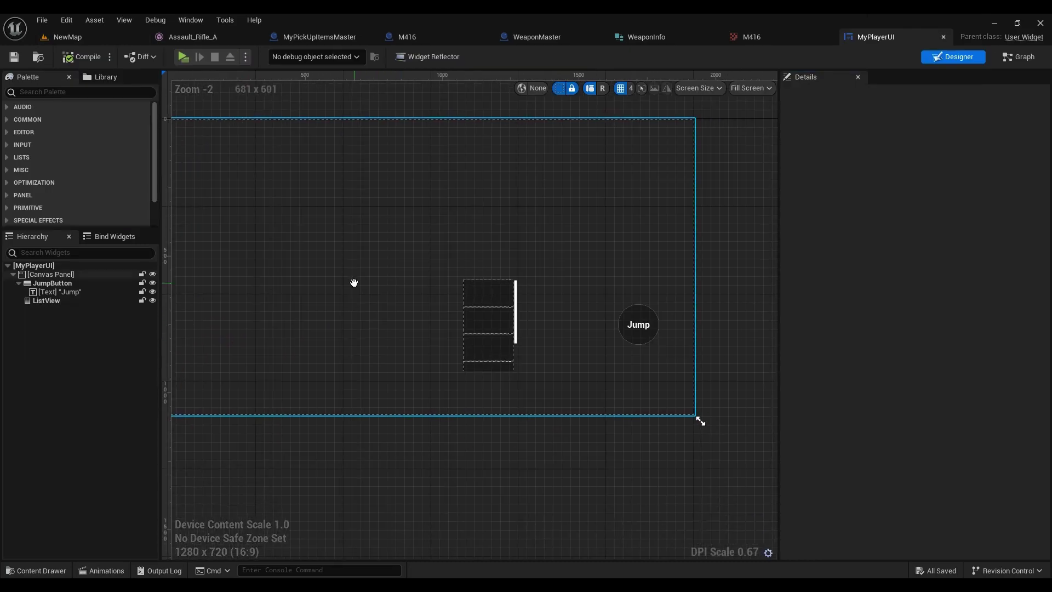
left_click(485, 307)
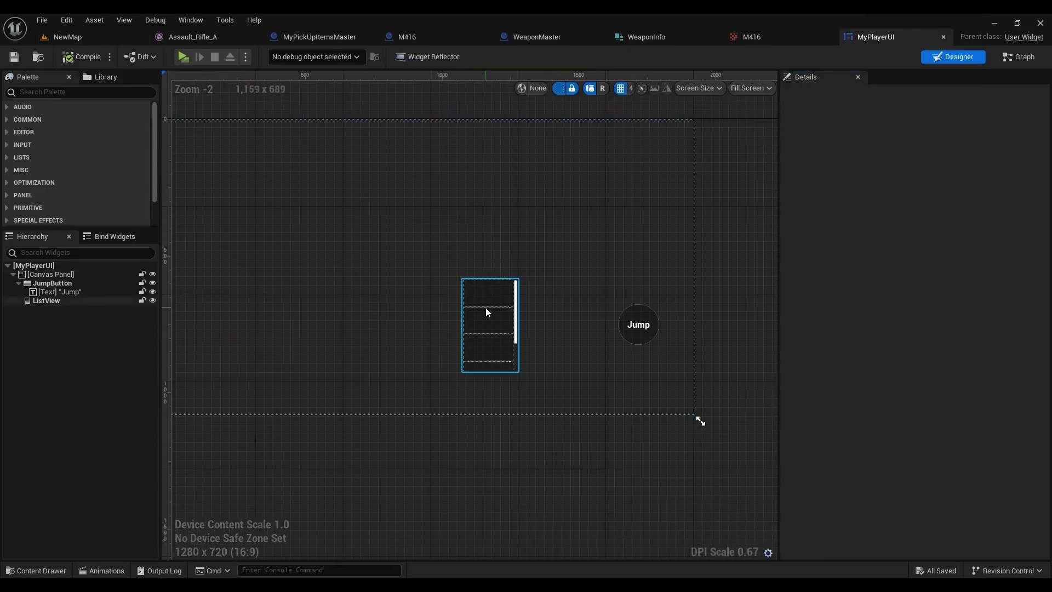
left_click(98, 37)
- In ListWB's graph, cast the List Item Object to PickUpItemsObject on item set
double_click(179, 367)
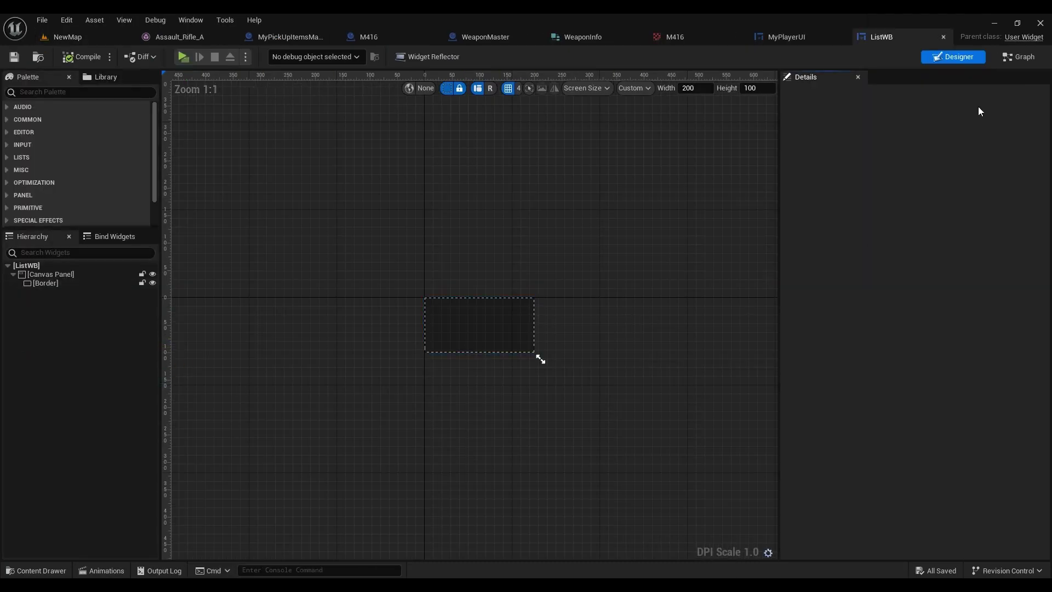
left_click(1024, 59)
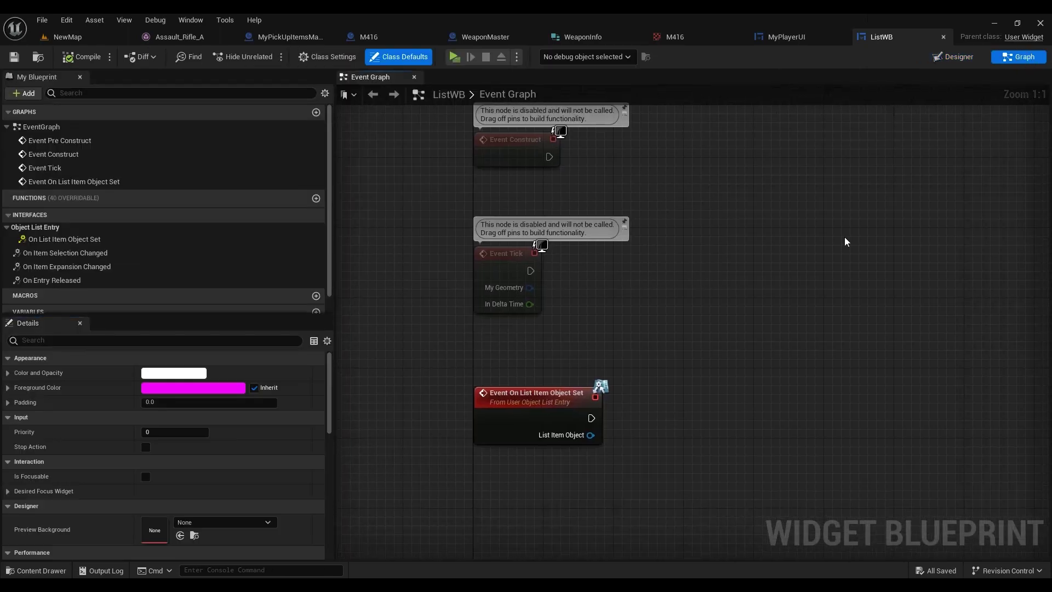
left_click_drag(581, 291, 582, 290)
type("c")
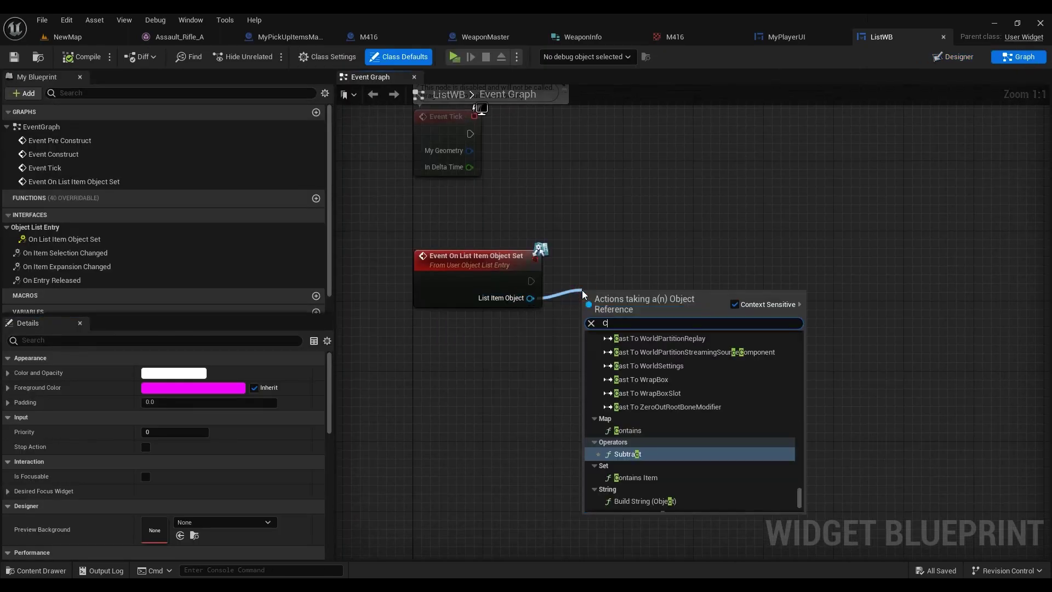
type("CAST T")
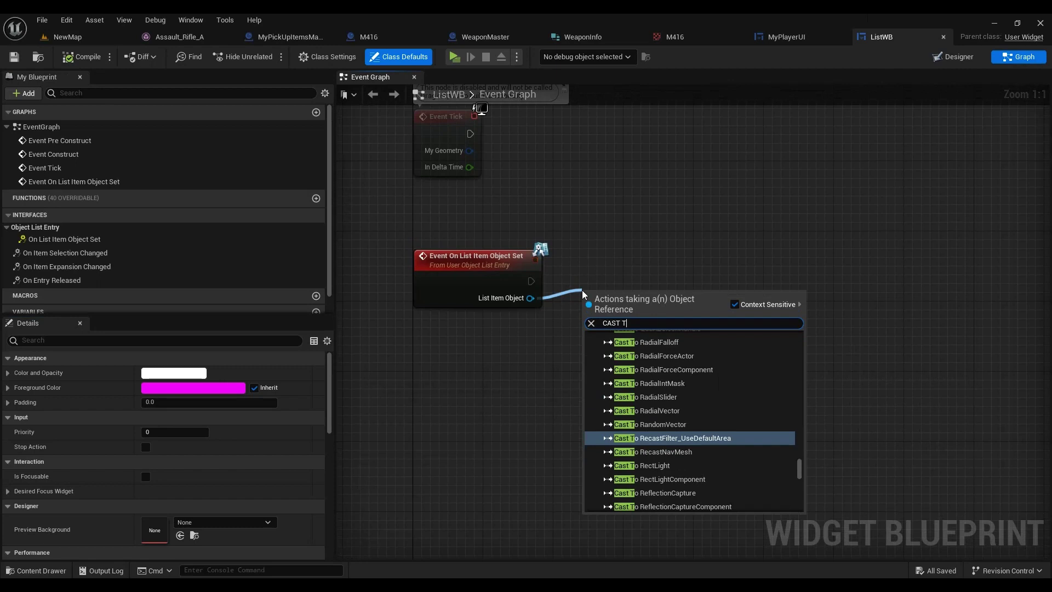
type("O PI")
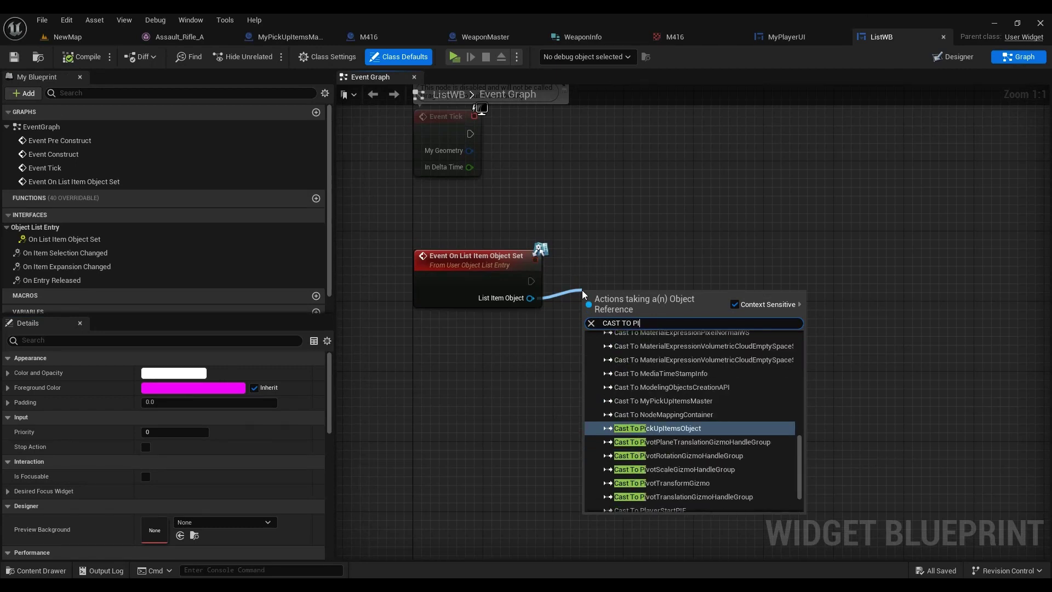
scroll(593, 334, "down", 1)
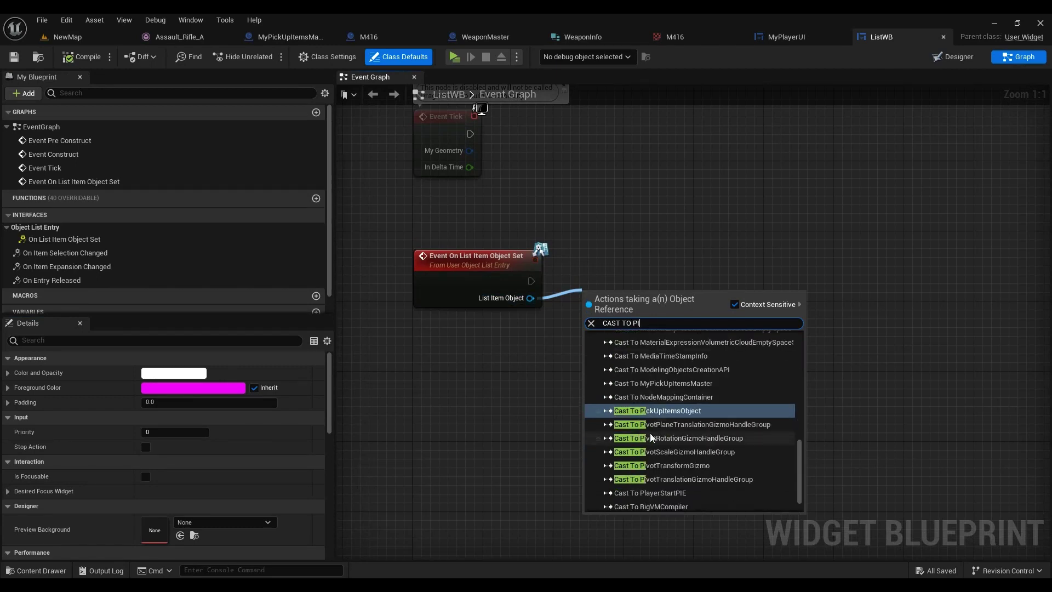
left_click(666, 410)
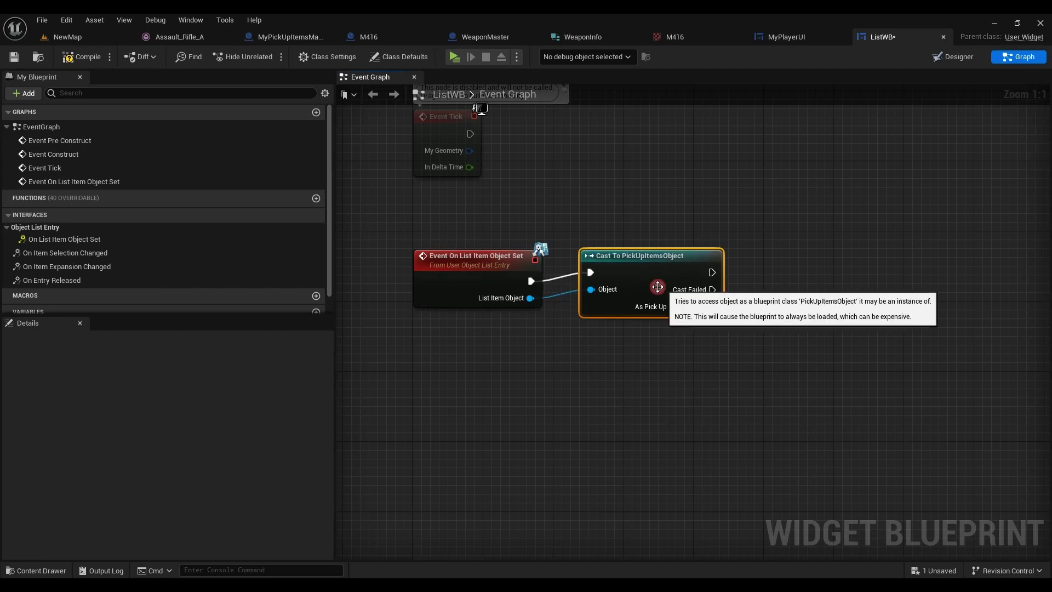
right_click_drag(698, 345, 551, 311)
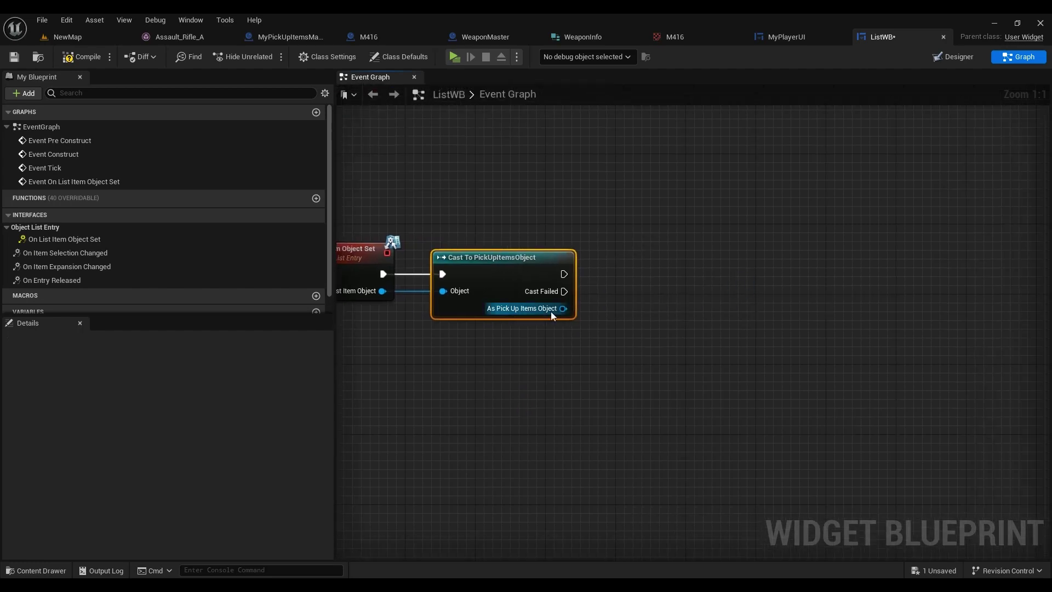
left_click(89, 37)
- Open the PickUpItemsObject blueprint and check its MyPickUpItemsMaster variable without renaming it
left_click(60, 464)
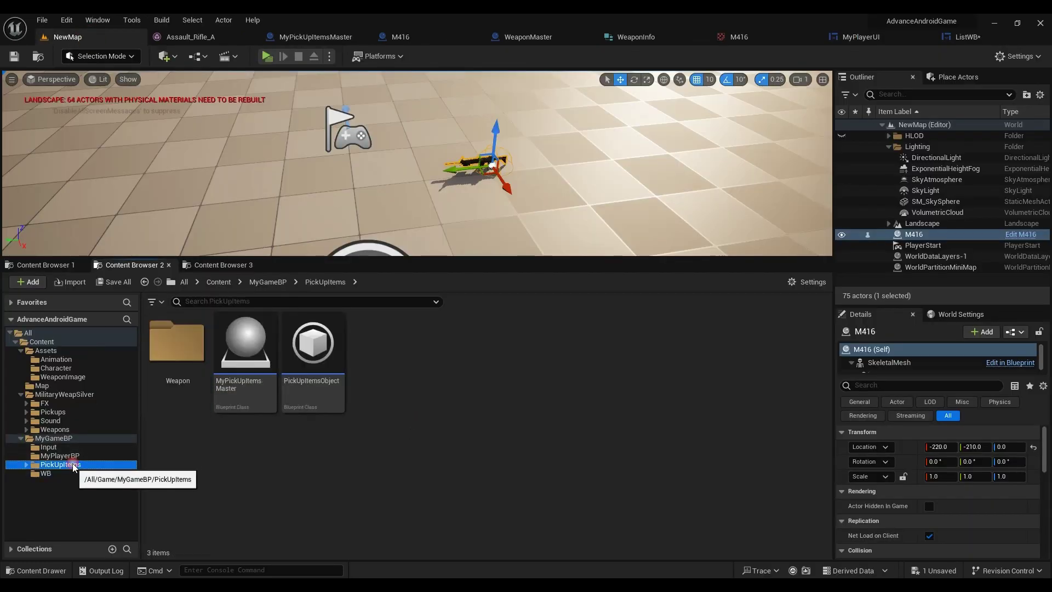
left_click(320, 392)
double_click(320, 391)
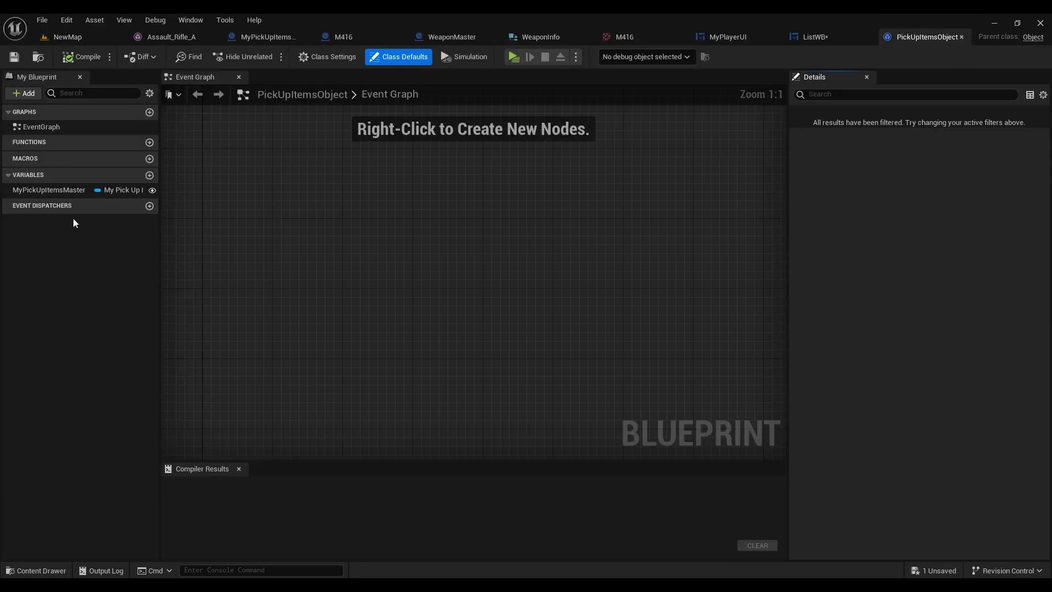
double_click(44, 189)
key("ctrl+c")
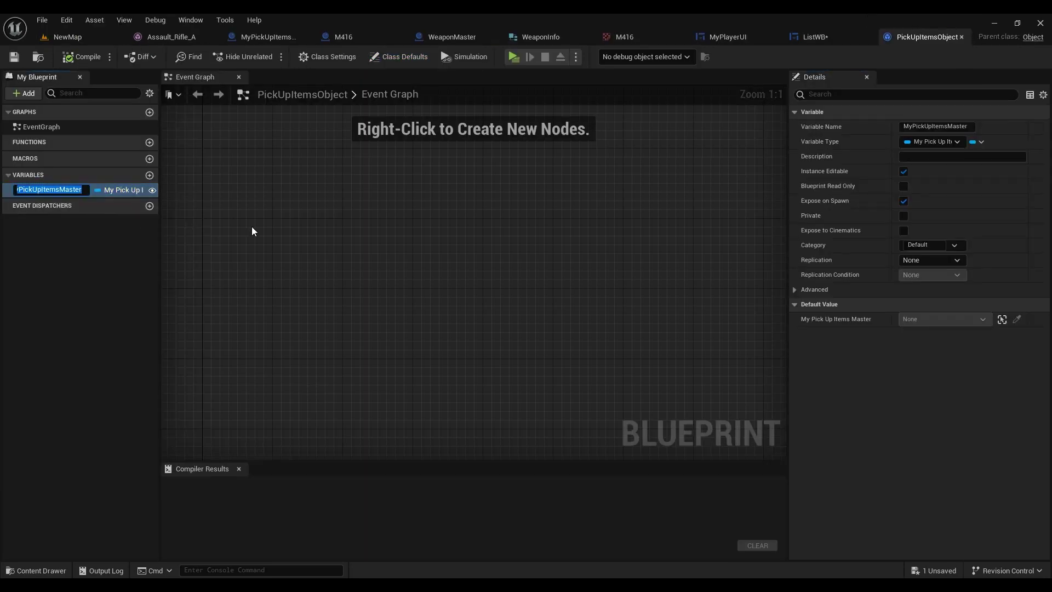
key("Return")
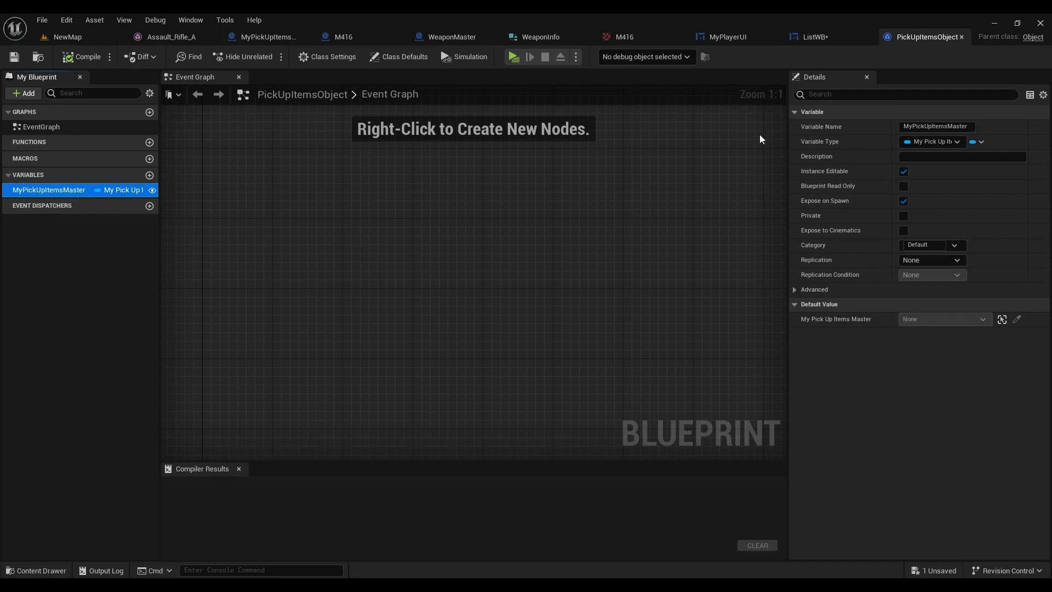
- In ListWB's graph, get My Pick Up Items Master from the PickUpItemsObject cast output
left_click(835, 39)
left_click_drag(622, 312, 641, 327)
key("ctrl+v")
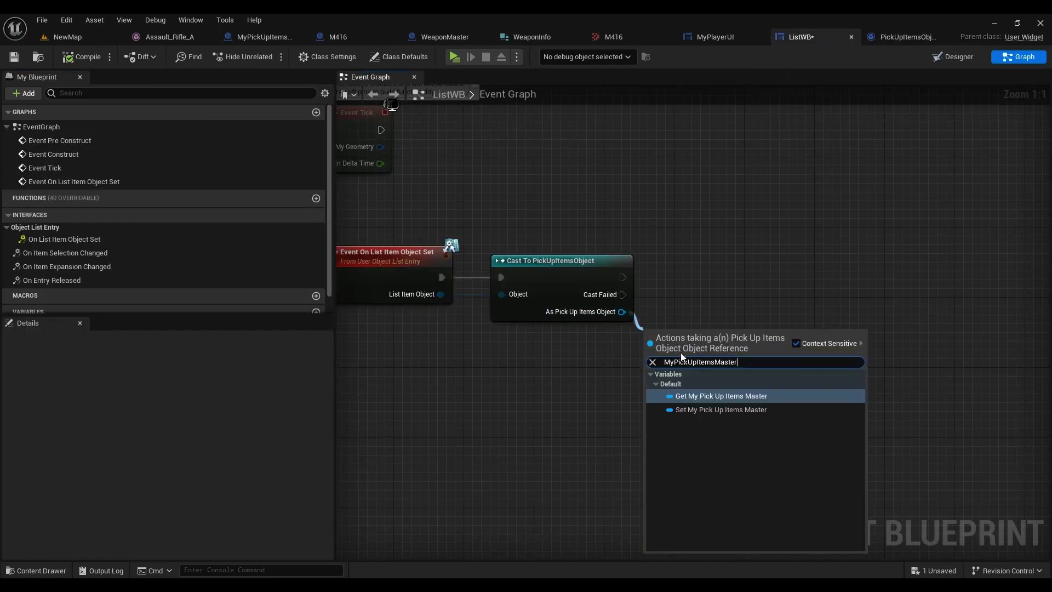
left_click(699, 401)
- Cast My Pick Up Items Master to WeaponMaster, chained after the first cast
right_click_drag(715, 337, 628, 337)
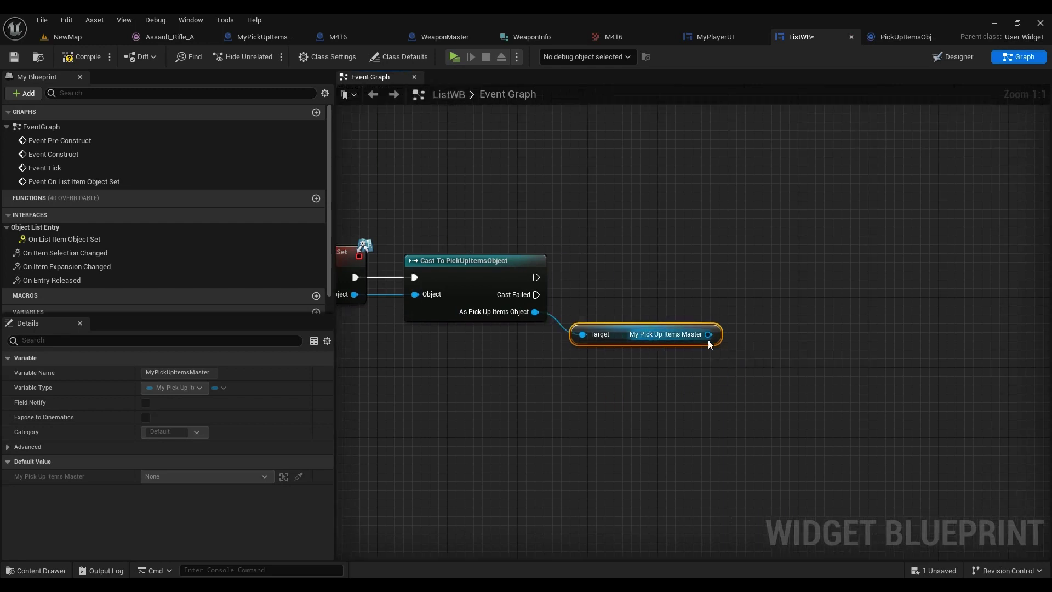
left_click_drag(707, 334, 757, 331)
type("CAST")
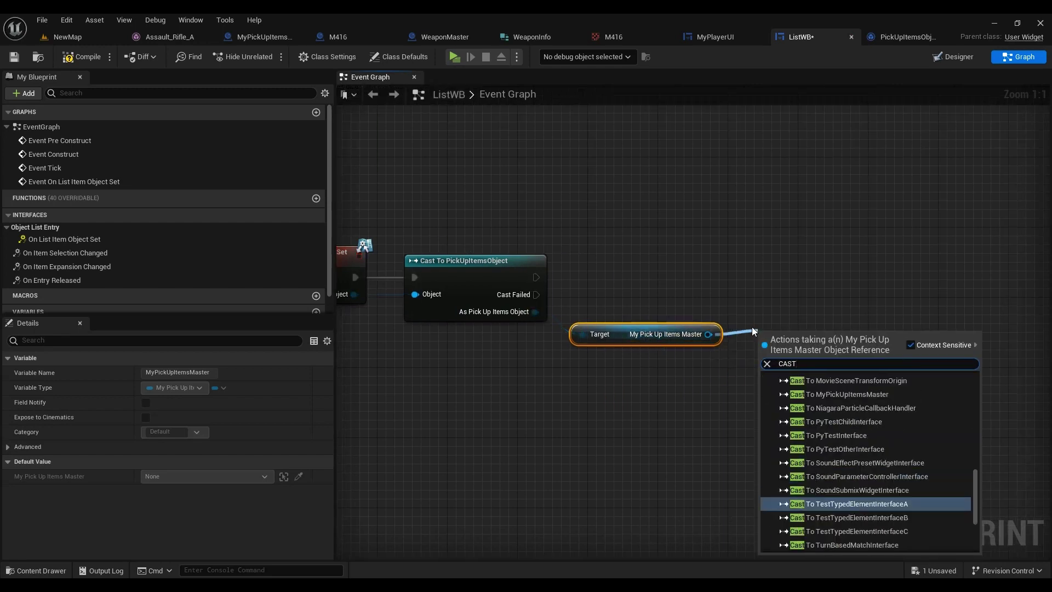
type(" TO")
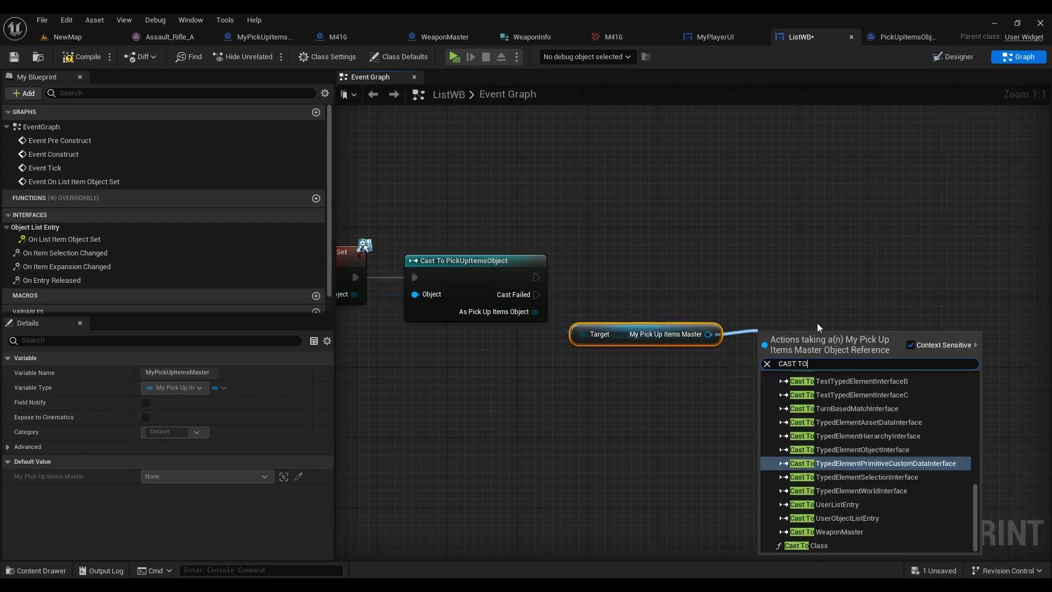
type(" WEA")
left_click(836, 398)
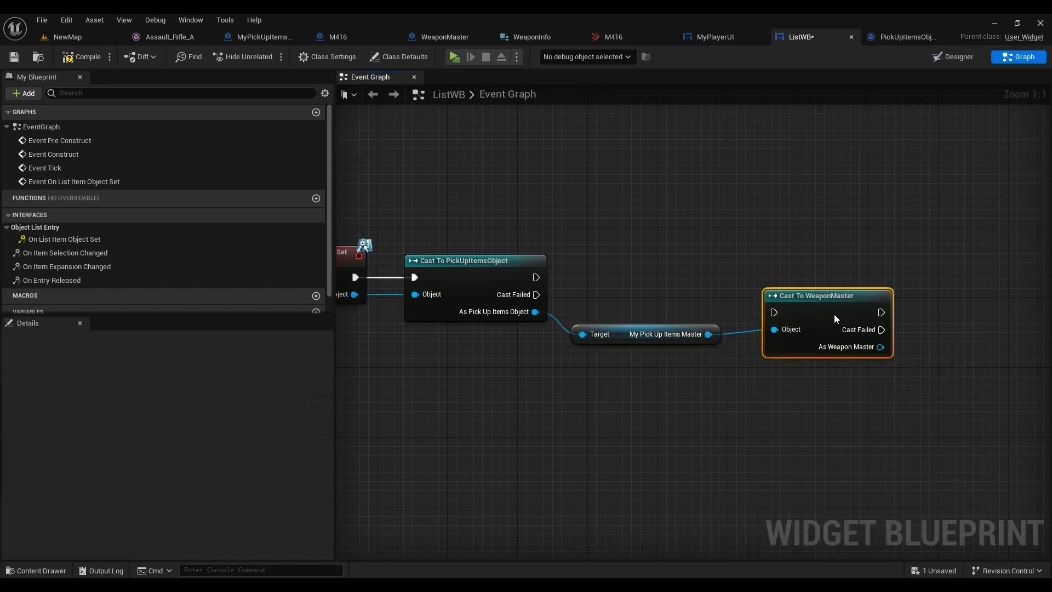
left_click_drag(833, 314, 834, 278)
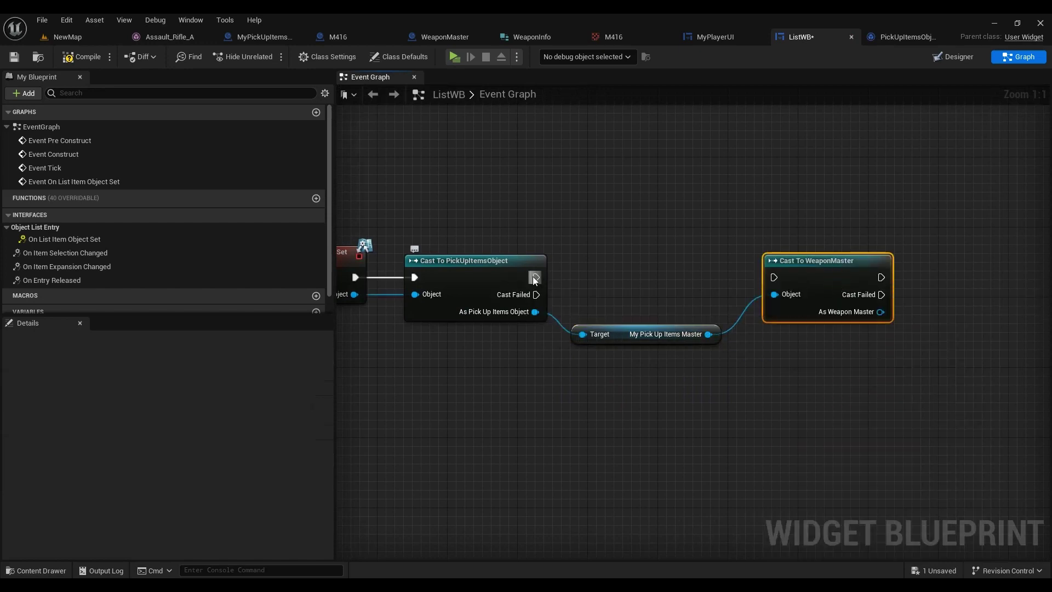
left_click_drag(535, 277, 773, 276)
- Get Weapon Info from the As Weapon Master output
right_click_drag(773, 362, 511, 346)
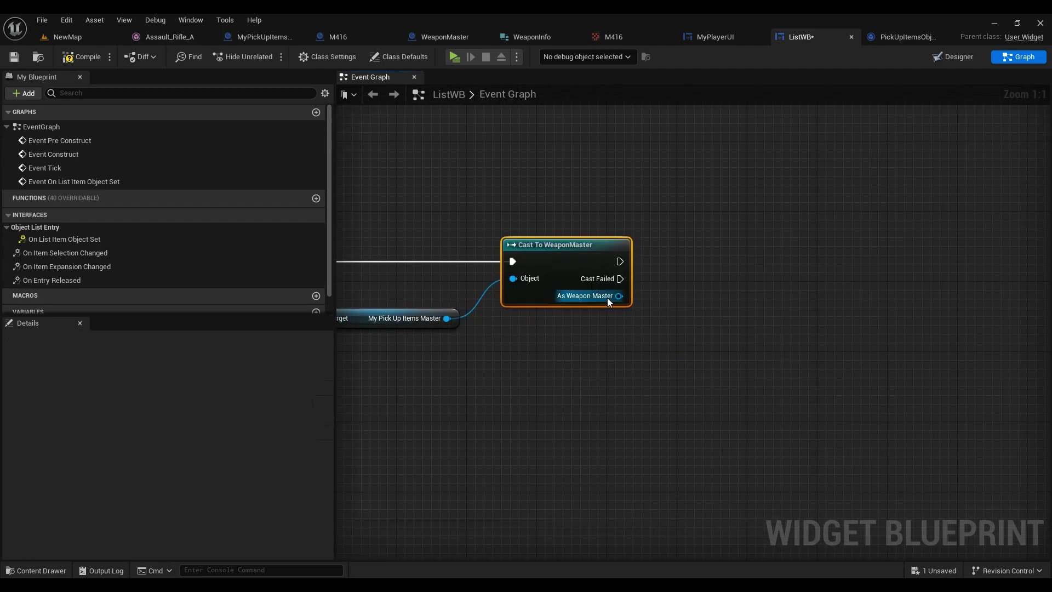
left_click_drag(618, 296, 678, 332)
type("iN")
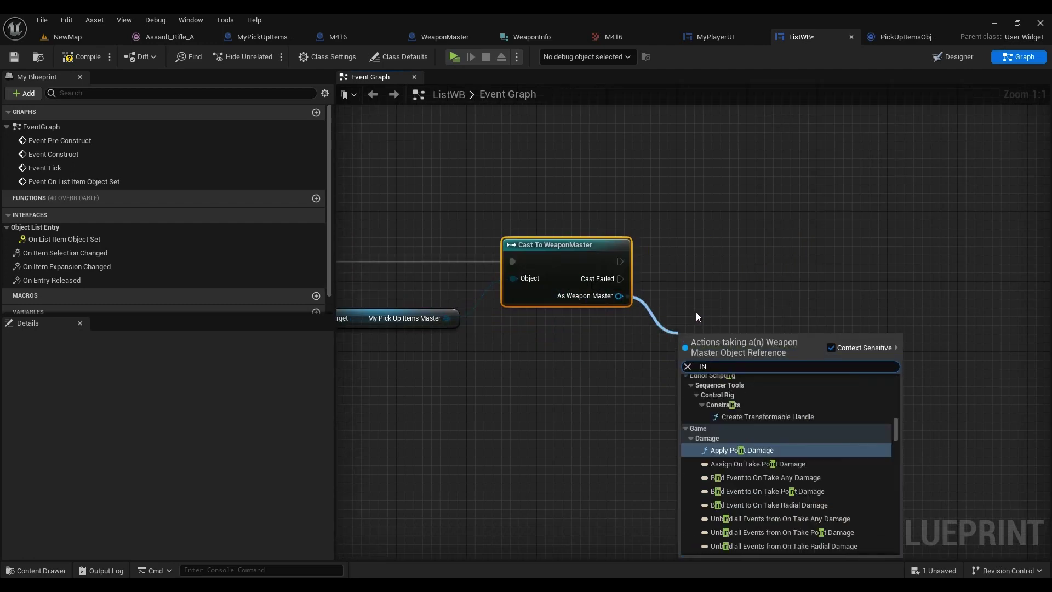
type("F")
left_click(770, 486)
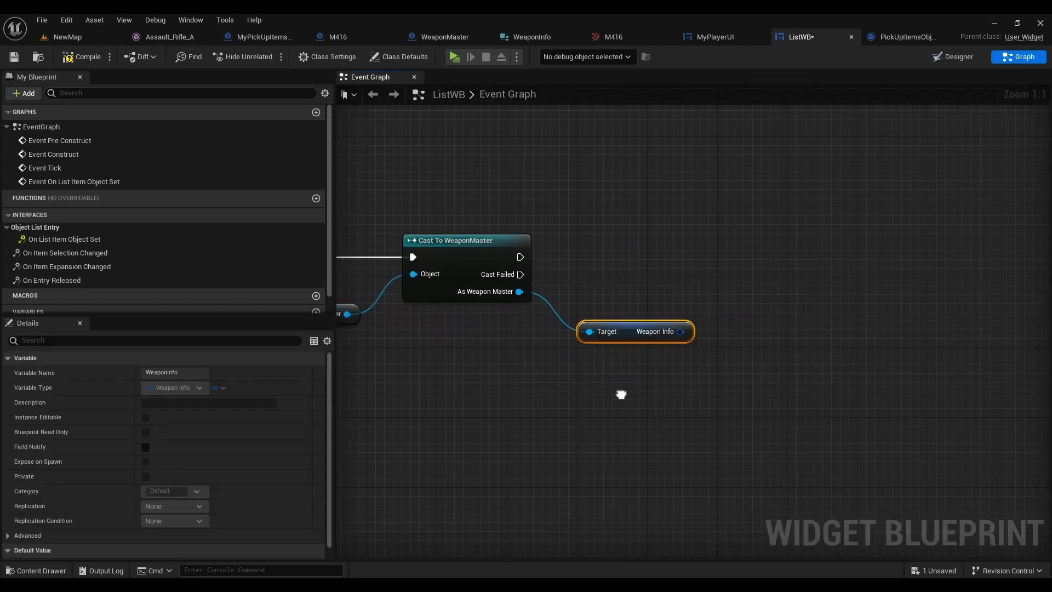
- Break WeaponInfo into Name and Class and straighten the wires between the nodes
right_click_drag(723, 397, 621, 392)
left_click_drag(677, 329, 733, 328)
scroll(810, 468, "down", 2)
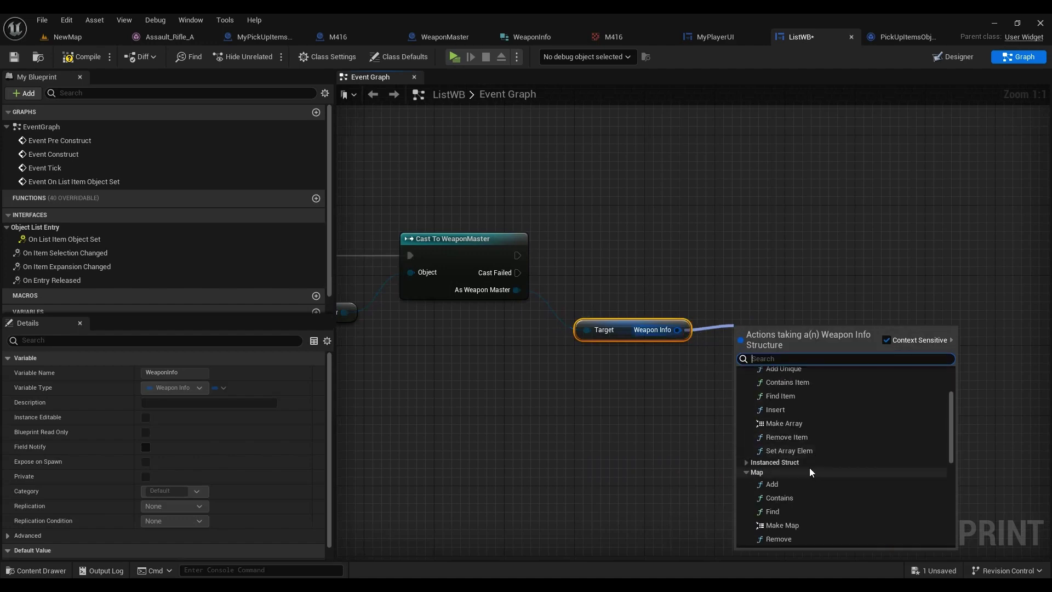
scroll(803, 488, "down", 2)
scroll(793, 393, "down", 2)
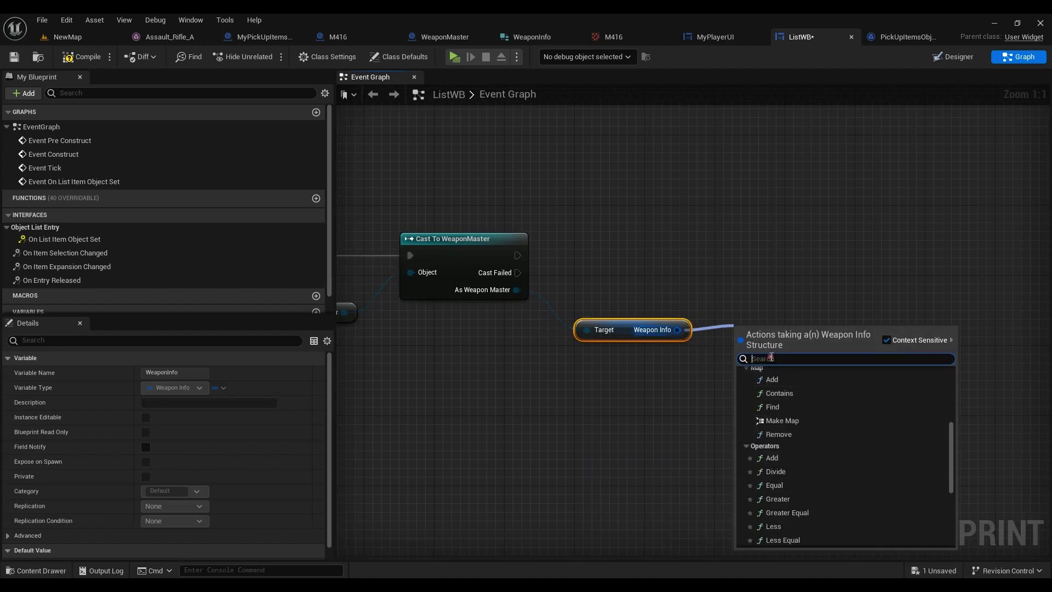
type("B")
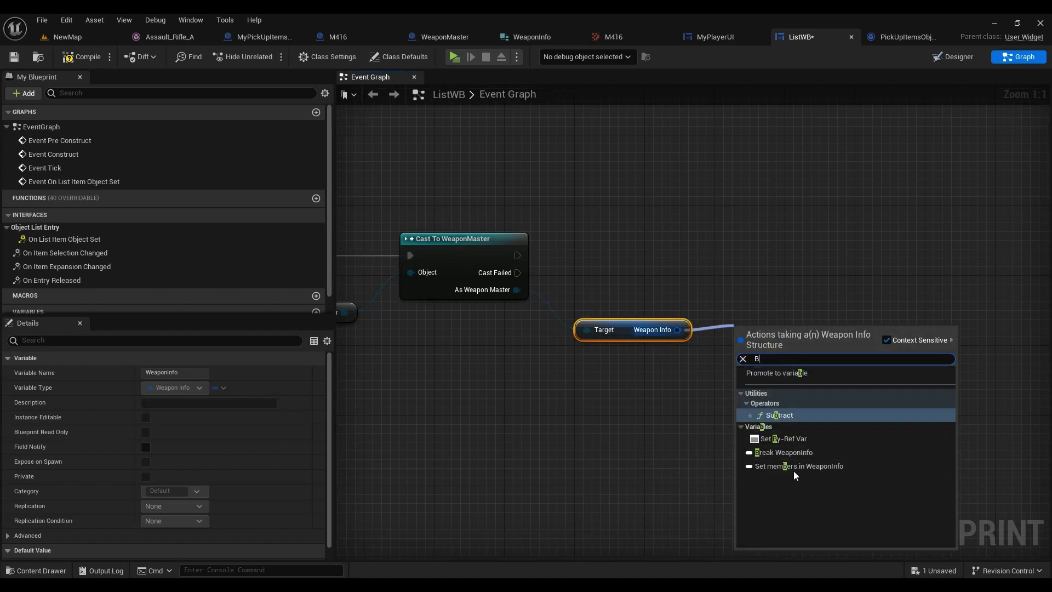
left_click(794, 455)
left_click_drag(787, 385, 491, 285)
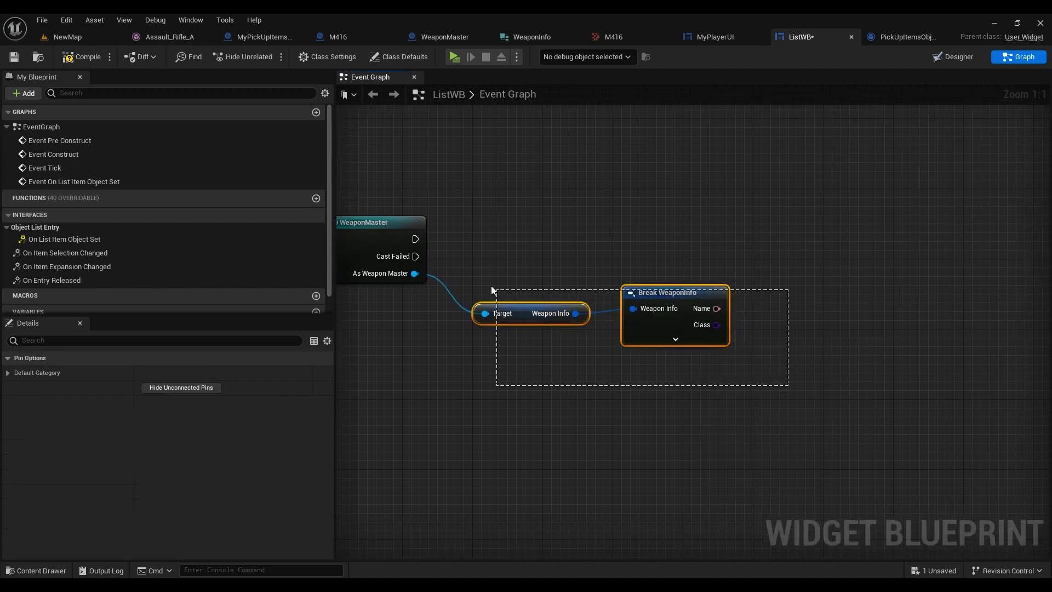
key("q")
left_click(951, 57)
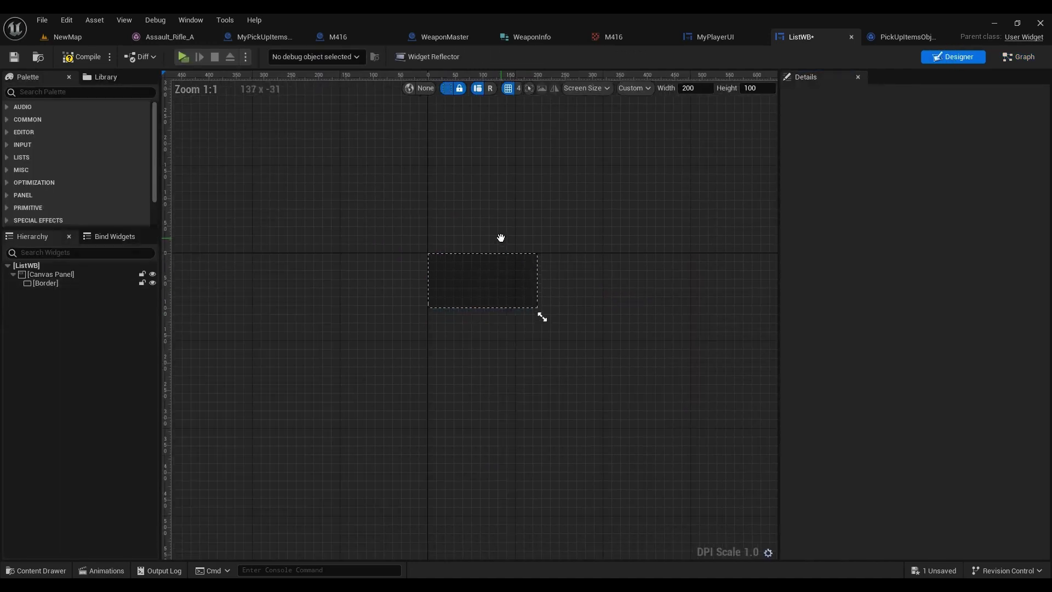
- Compile the ListWB widget blueprint
scroll(480, 278, "up", 3)
scroll(482, 273, "up", 2)
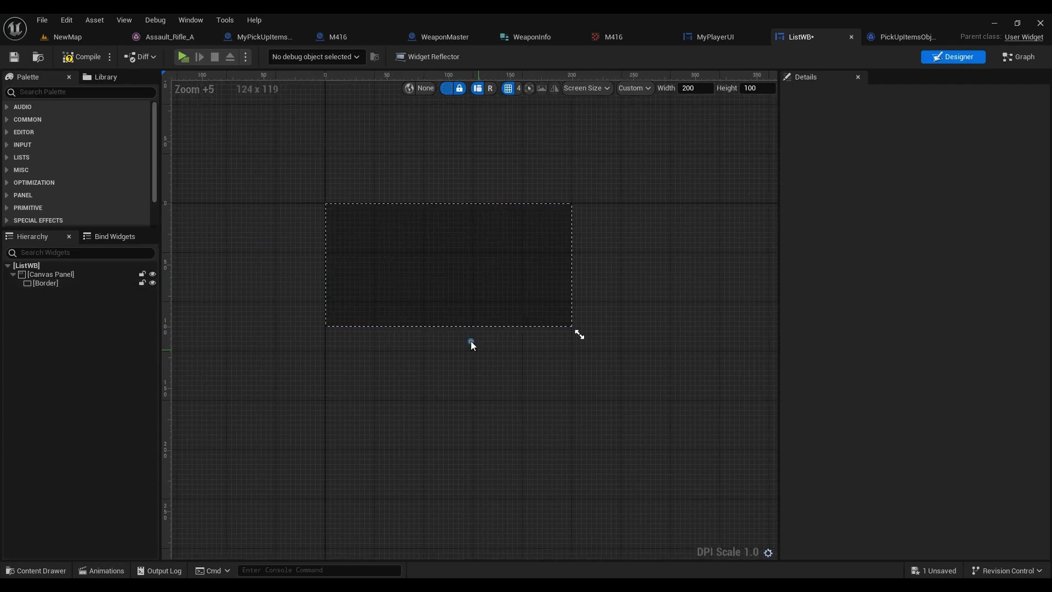
left_click(82, 63)
- Add a Vertical Box and anchor it to fill the whole 200 x 100 canvas
left_click(5, 120)
type("VE")
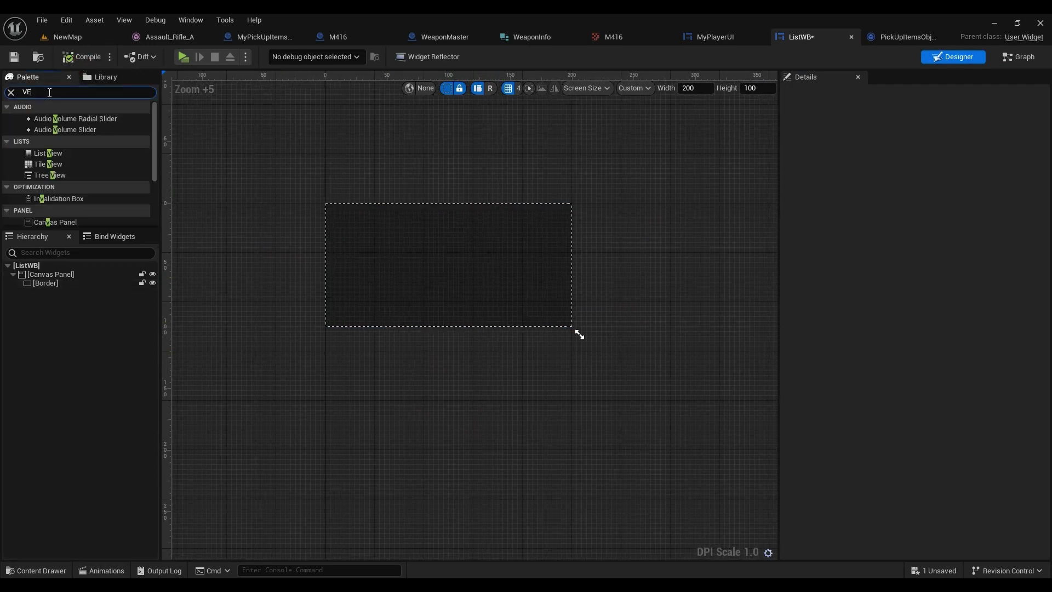
type("R")
left_click_drag(57, 130, 48, 273)
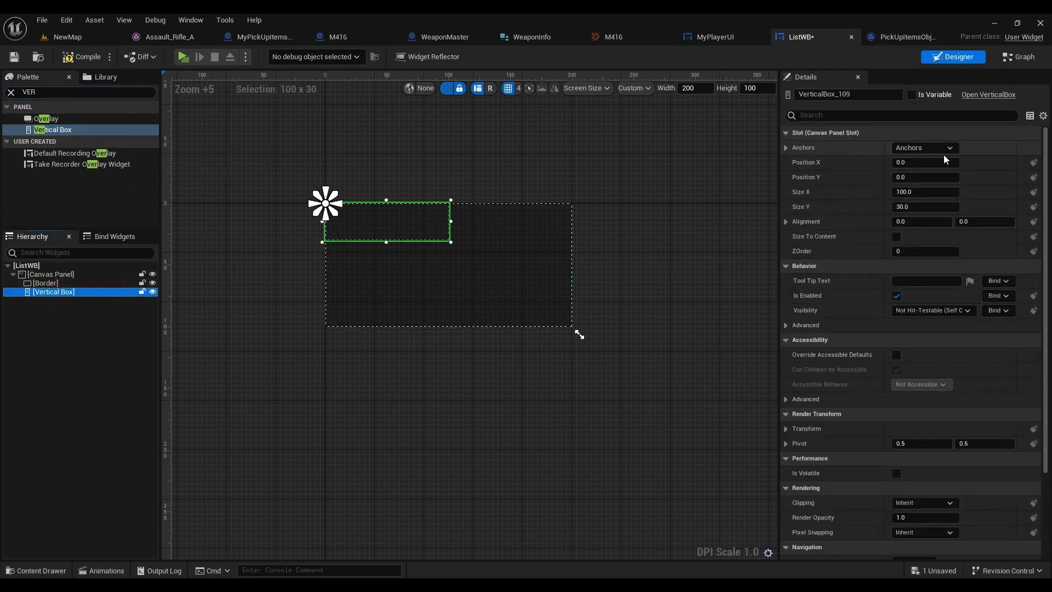
left_click(923, 147)
left_click(1023, 294)
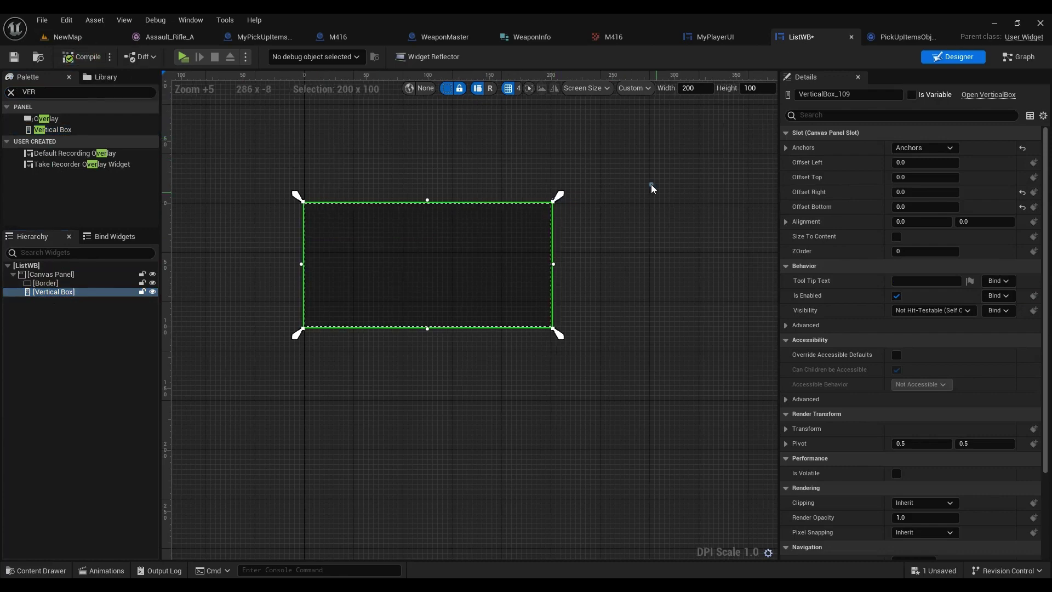
left_click(84, 281)
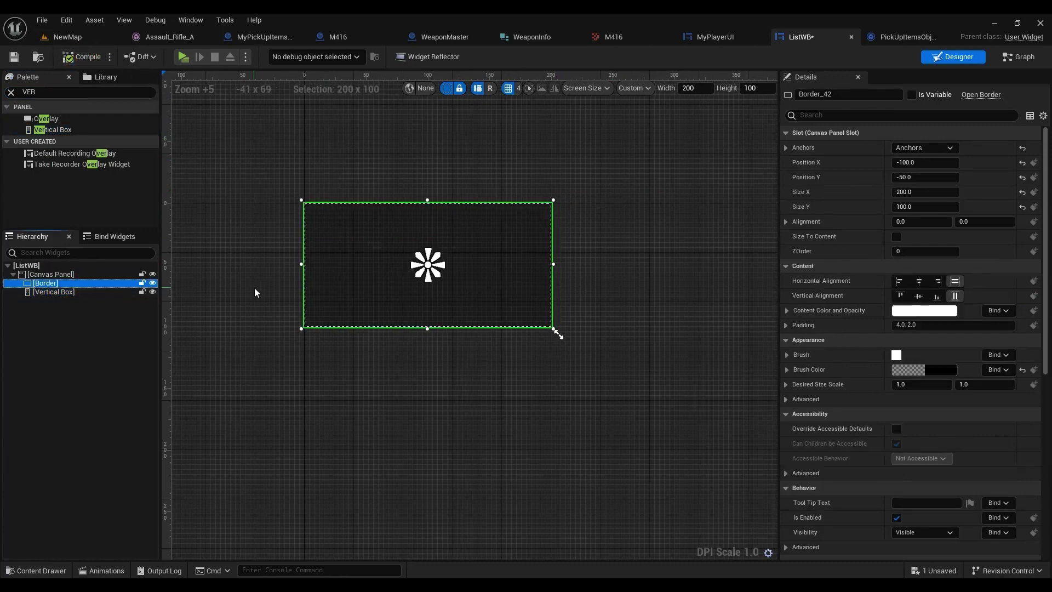
left_click(54, 292)
left_click(15, 94)
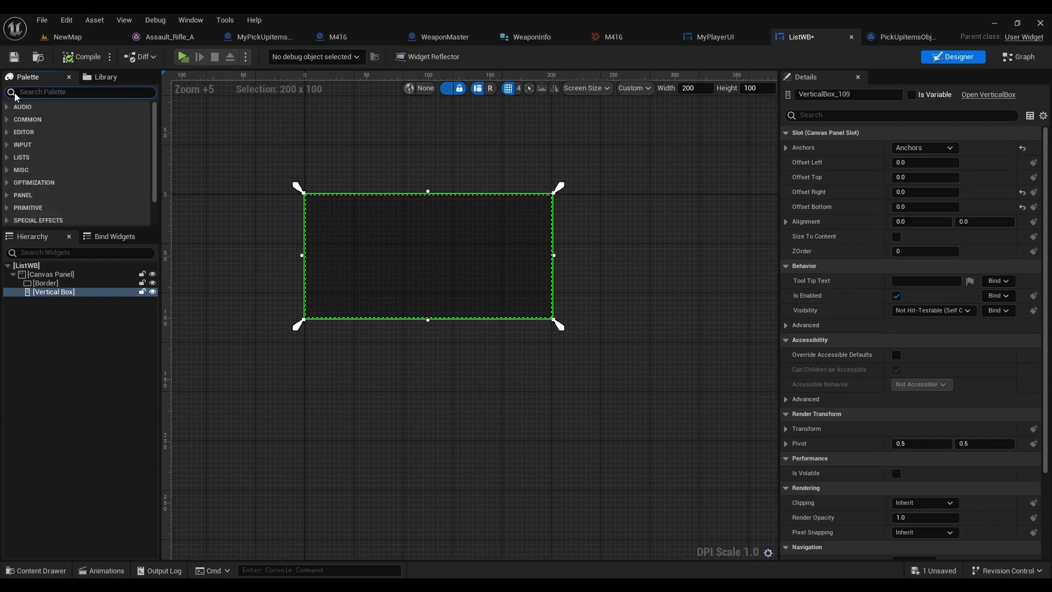
left_click(4, 121)
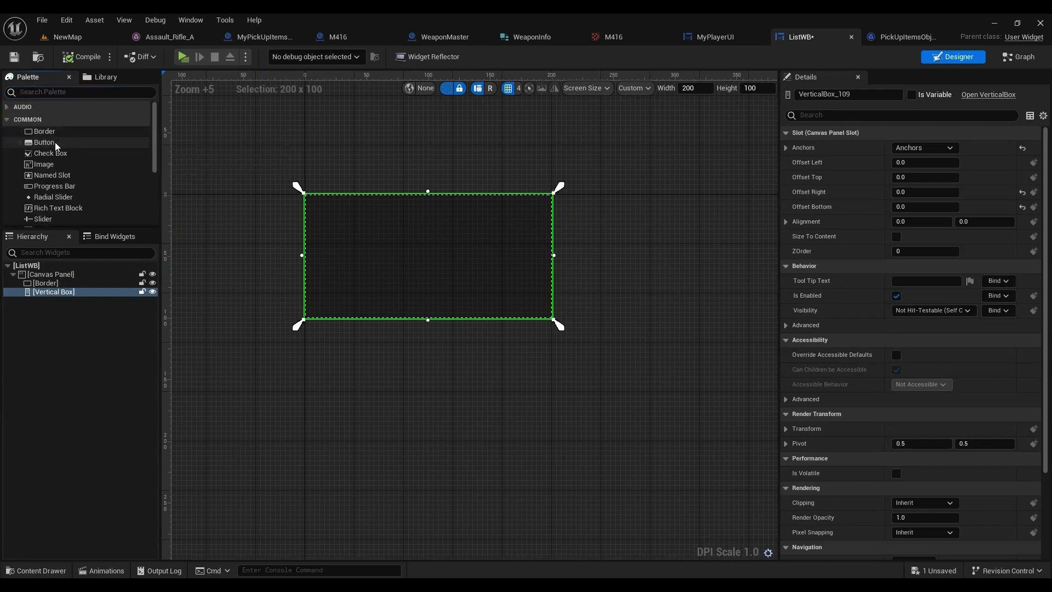
- Place an Image and a Text Block in the Vertical Box, with the Image filling the height
left_click_drag(45, 164, 54, 292)
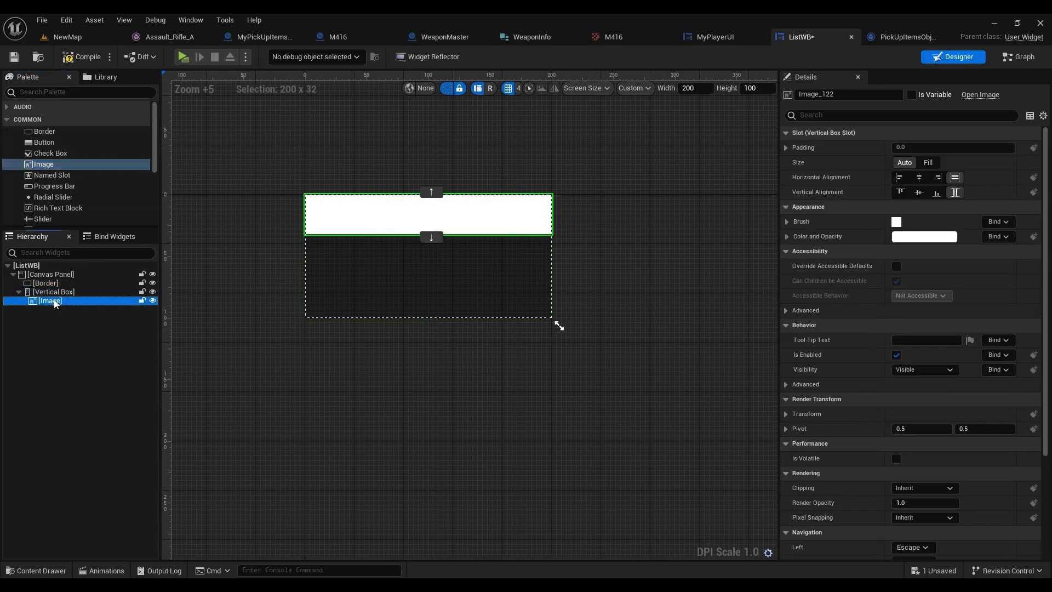
scroll(99, 202, "down", 1)
left_click_drag(56, 213, 56, 297)
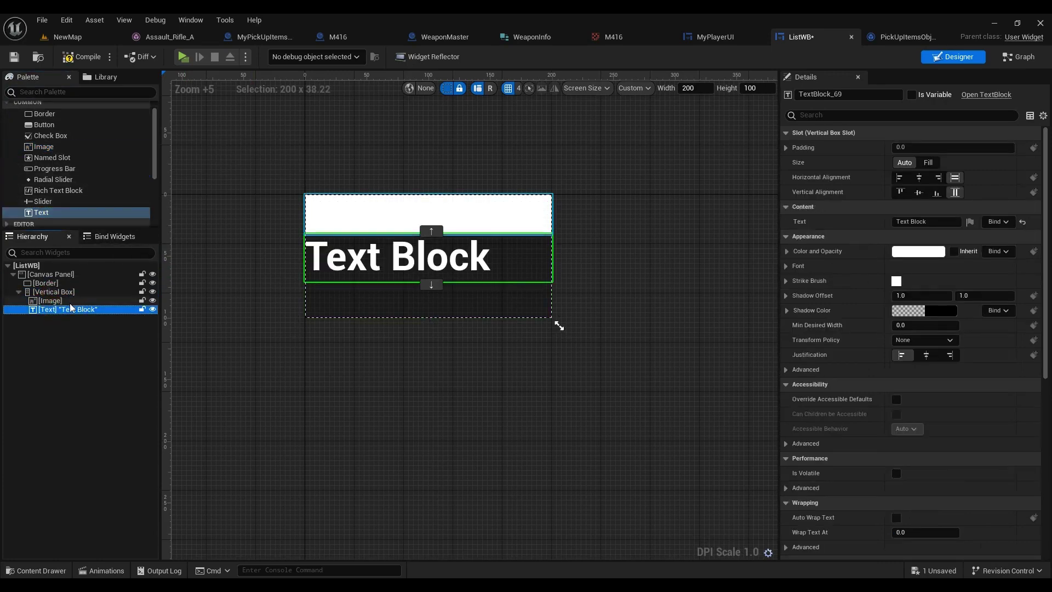
left_click(49, 301)
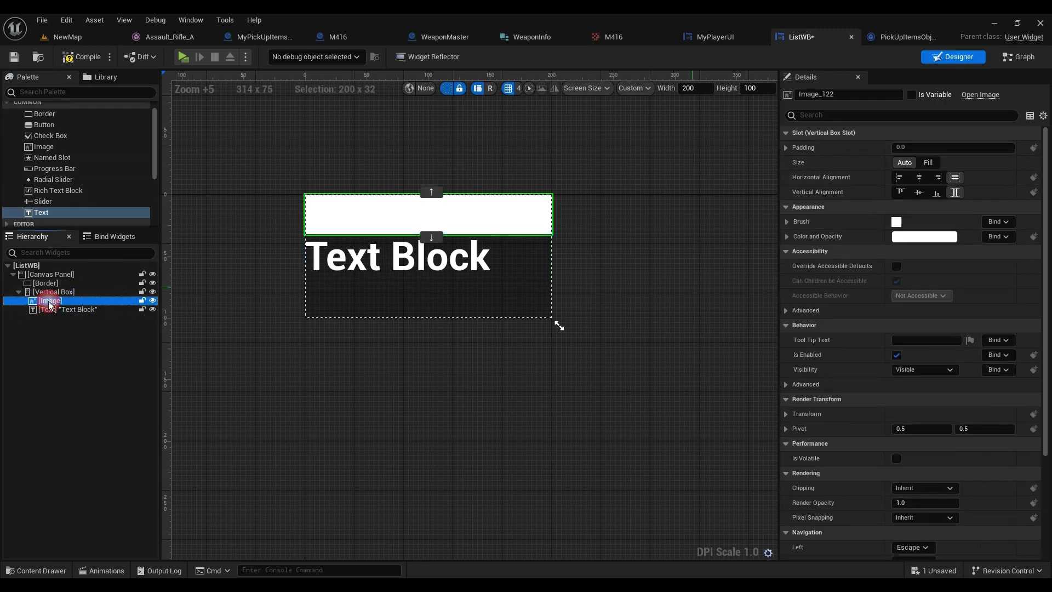
left_click(931, 163)
- Centre the Text Block horizontally and vertically and set its font size to 18
left_click(383, 299)
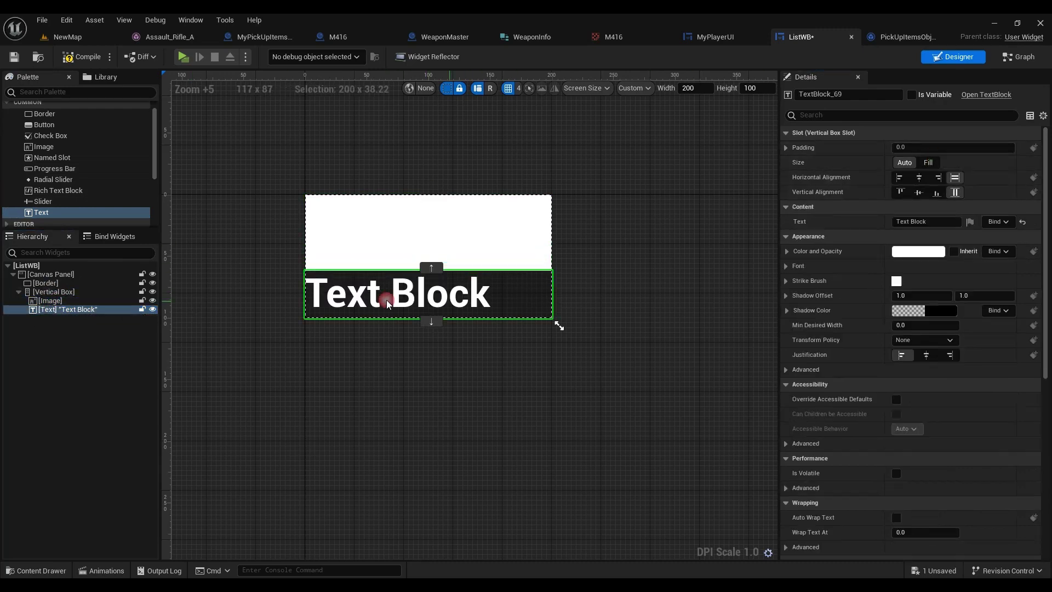
left_click(918, 177)
left_click(918, 192)
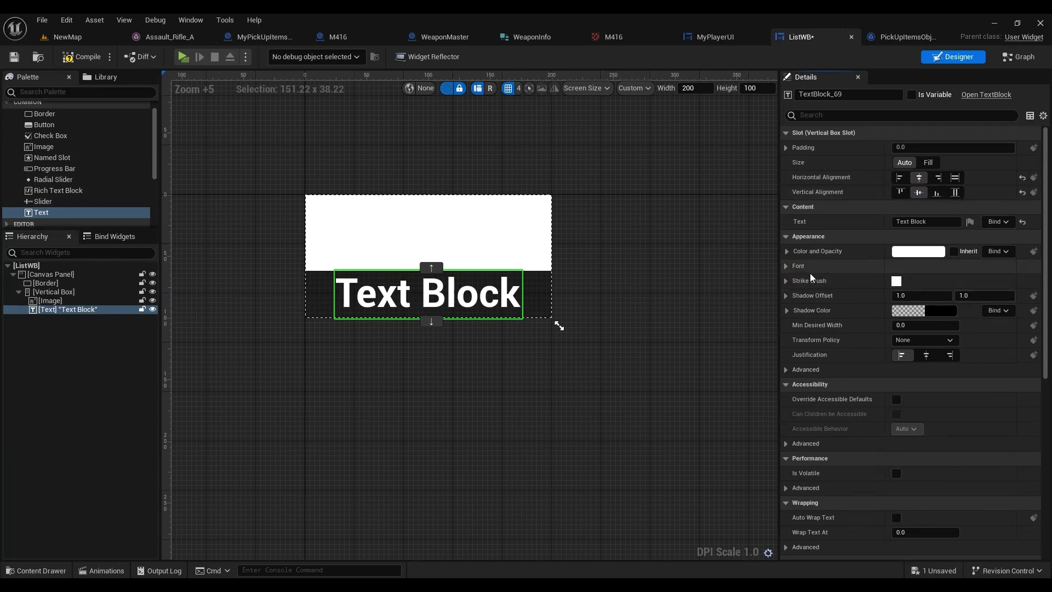
left_click(787, 267)
left_click(912, 311)
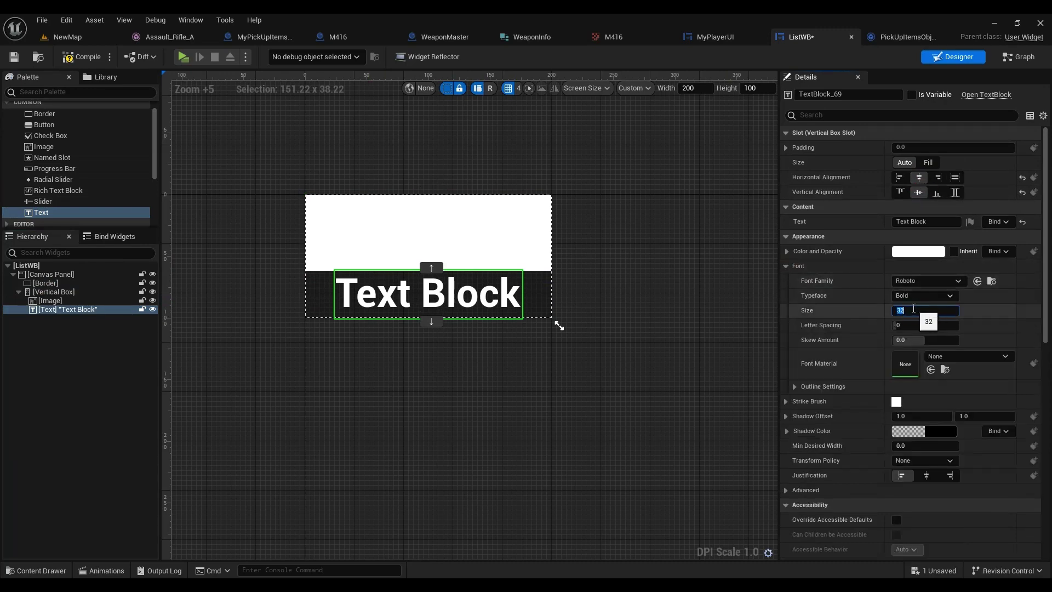
key("Return")
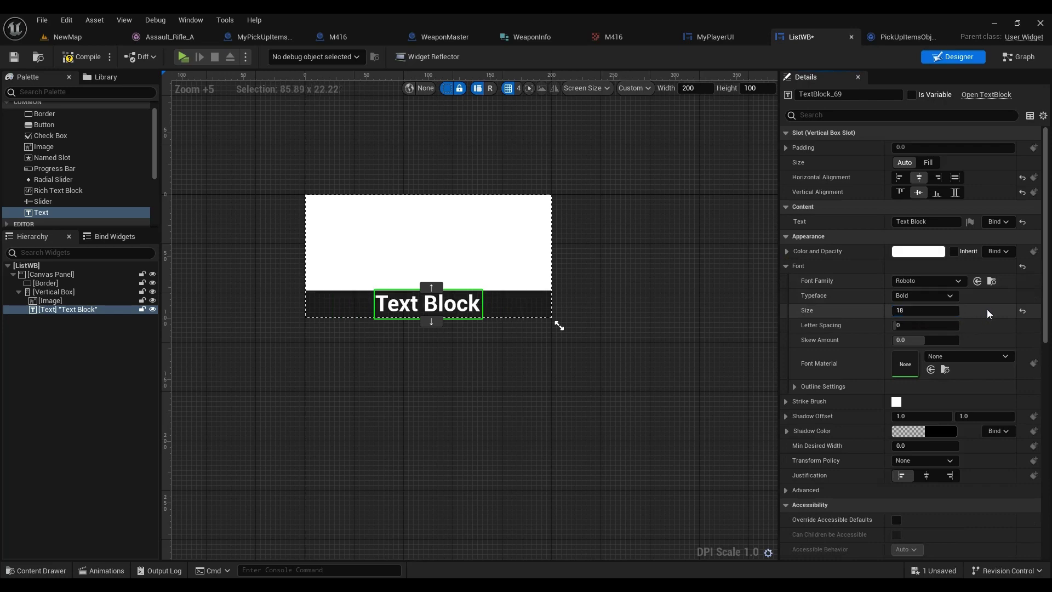
left_click(602, 342)
left_click(450, 313)
type("WeaponName")
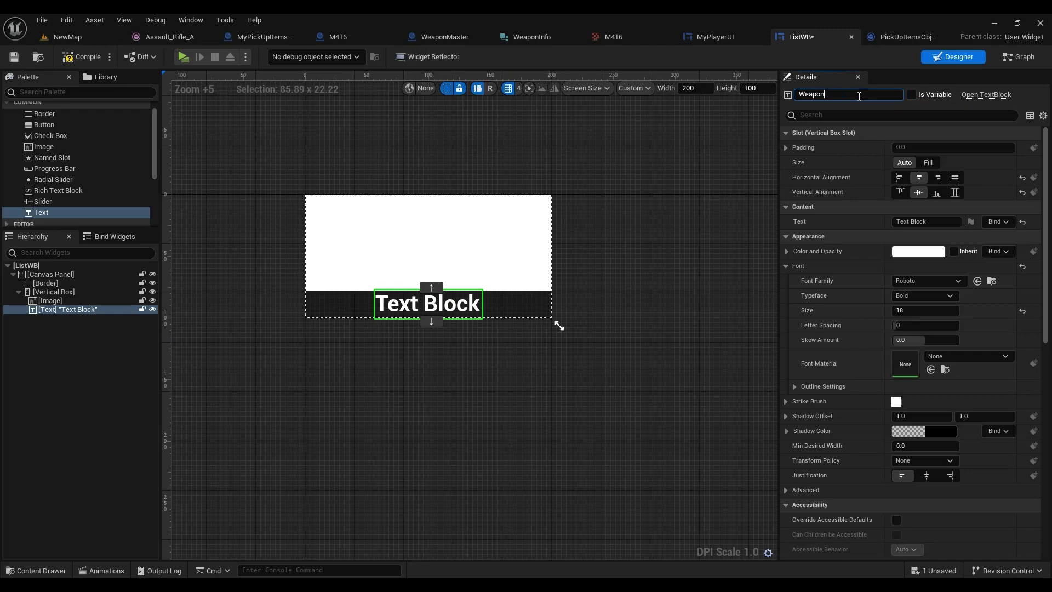
- Commit the widget names and set WeaponName's displayed text to 'None'
left_click(520, 236)
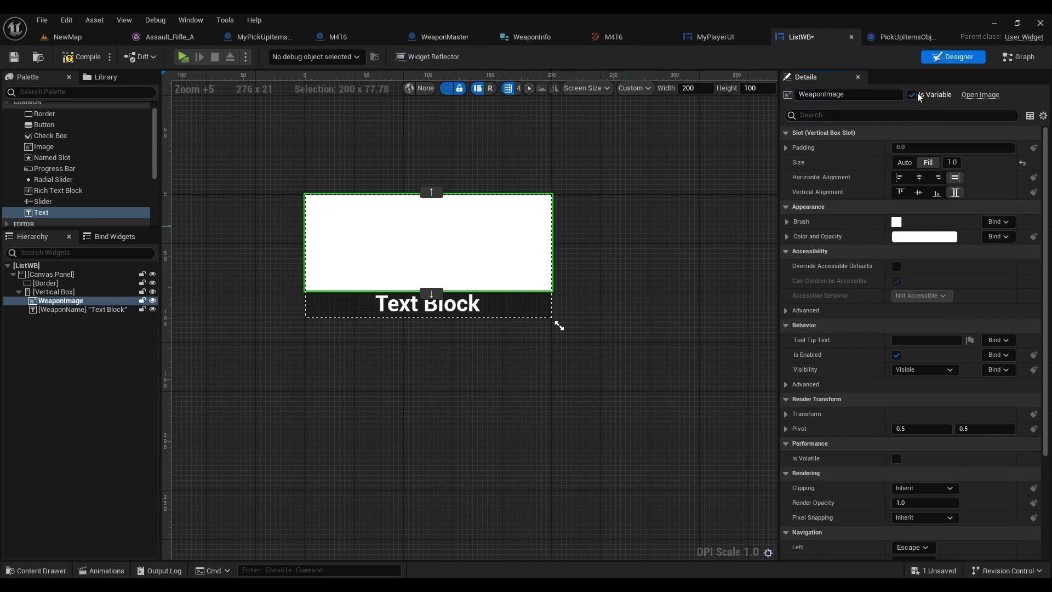
left_click(458, 301)
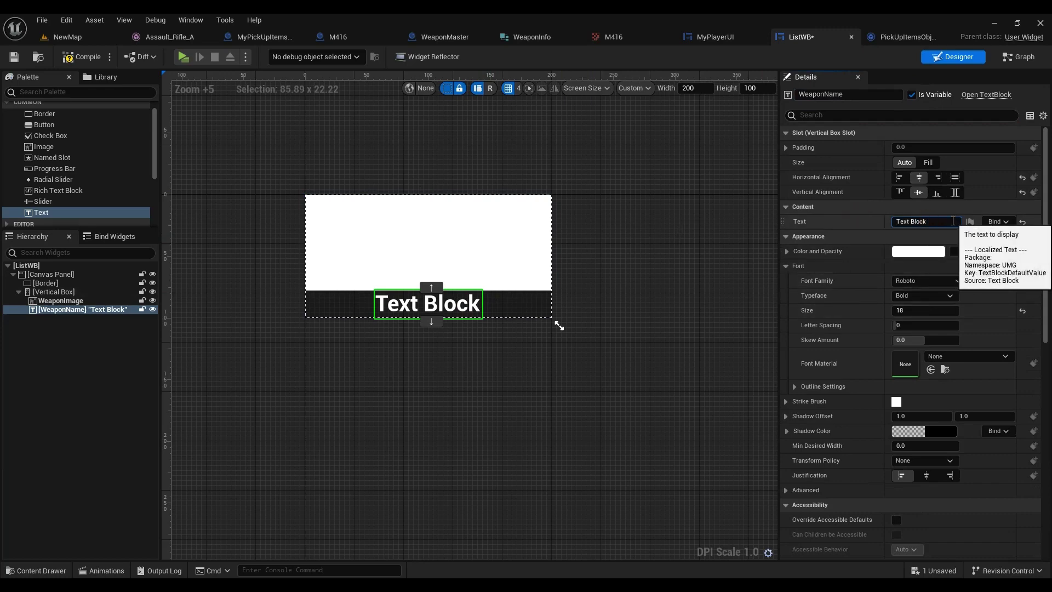
left_click(952, 222)
type("None")
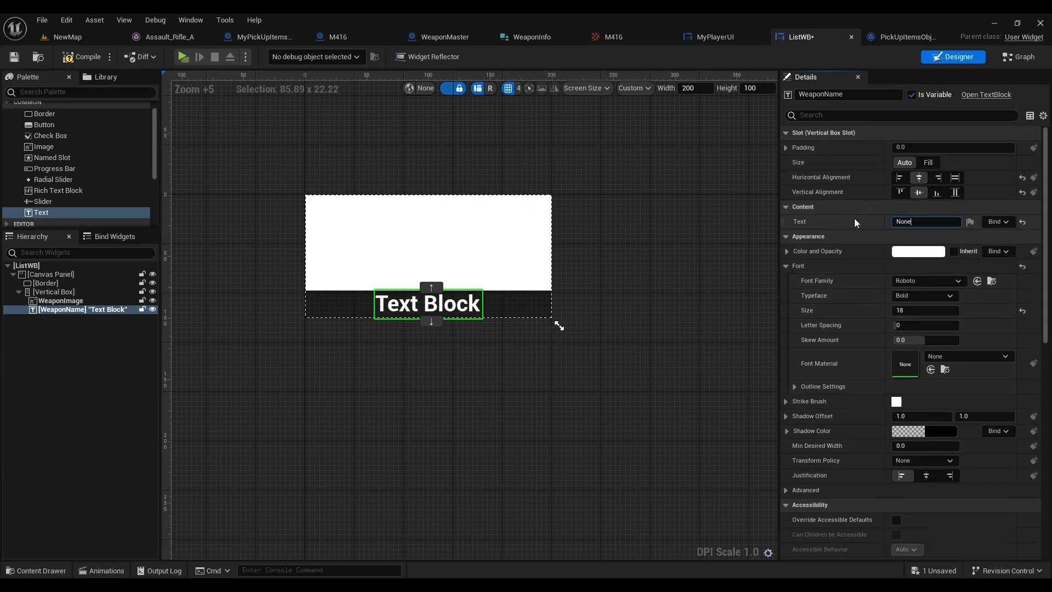
key("Return")
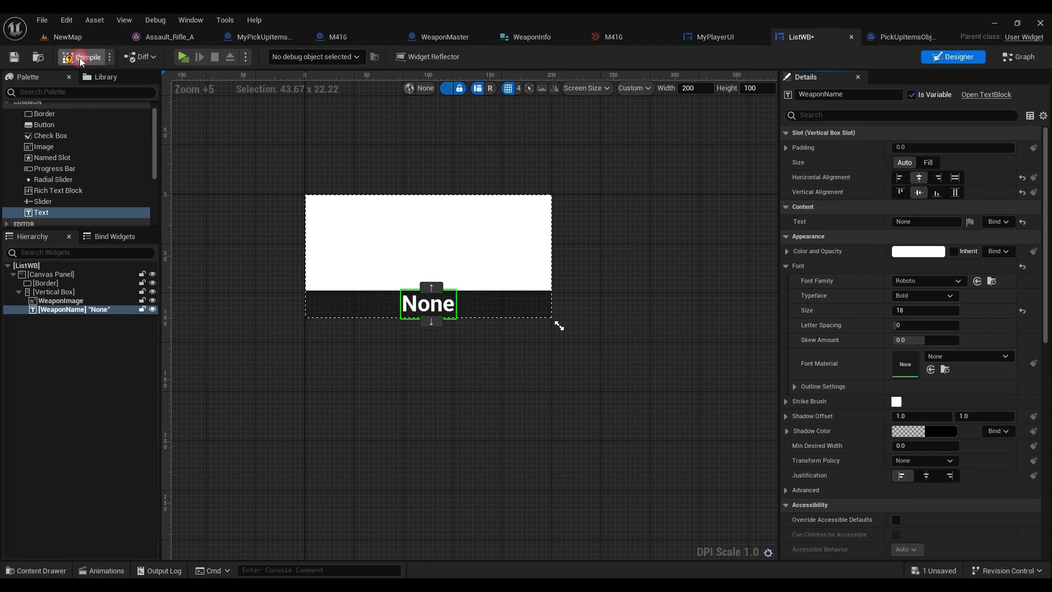
- Compile the ListWB widget blueprint
left_click(81, 58)
left_click(626, 197)
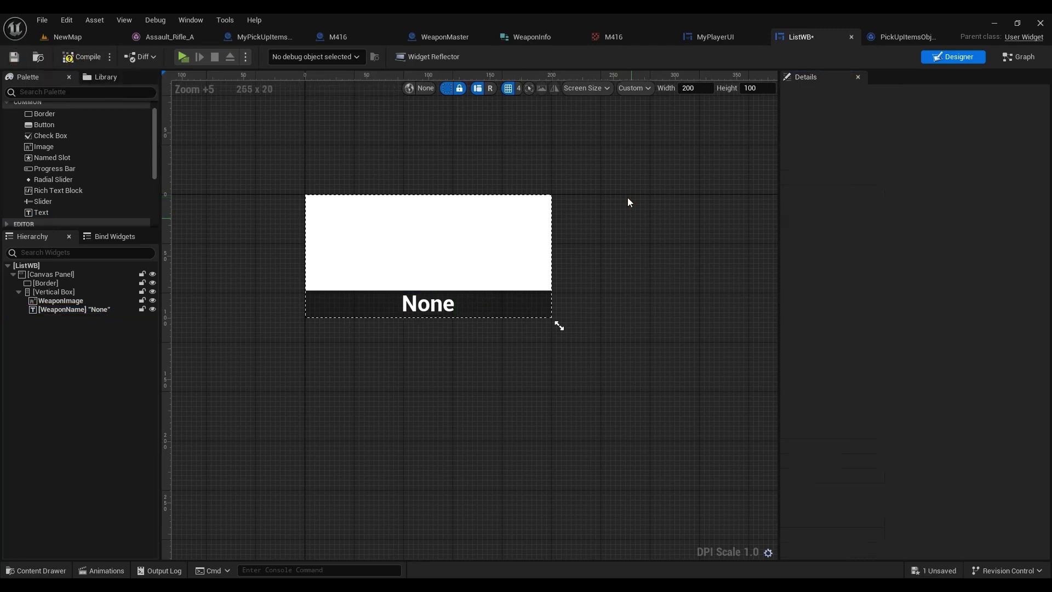
mouse_move(632, 324)
right_mouse_down()
mouse_move(606, 313)
mouse_move(619, 314)
right_mouse_up()
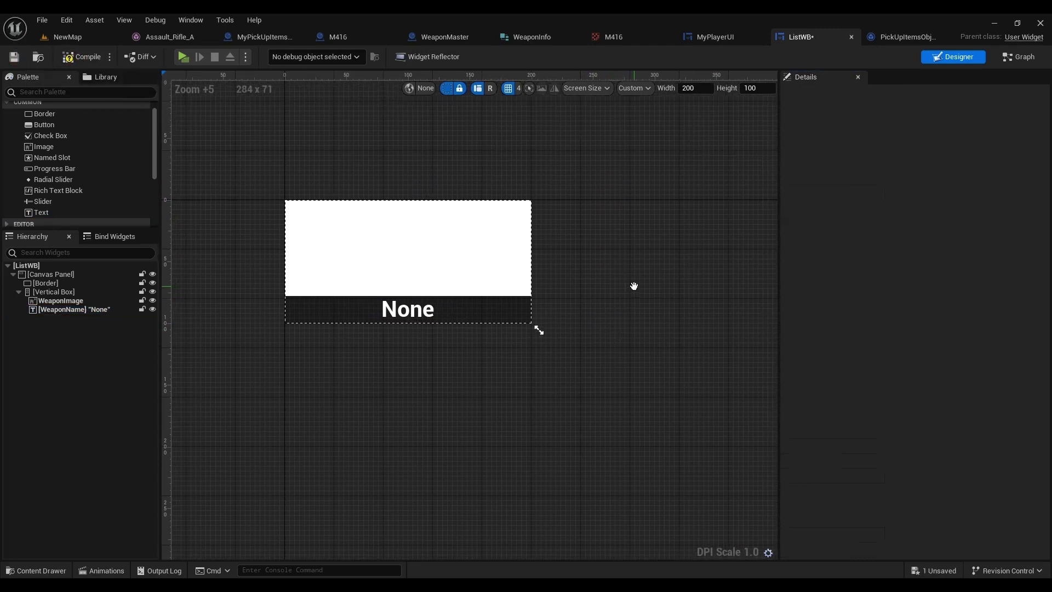
- Add a WeaponImage getter to ListWB's event graph
left_click(1007, 60)
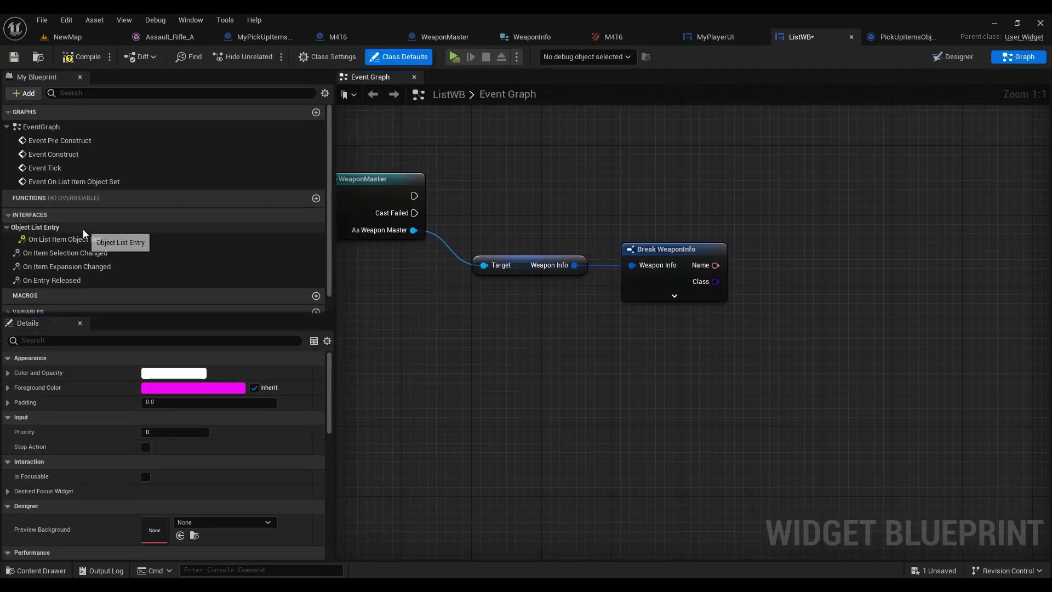
scroll(78, 291, "down", 2)
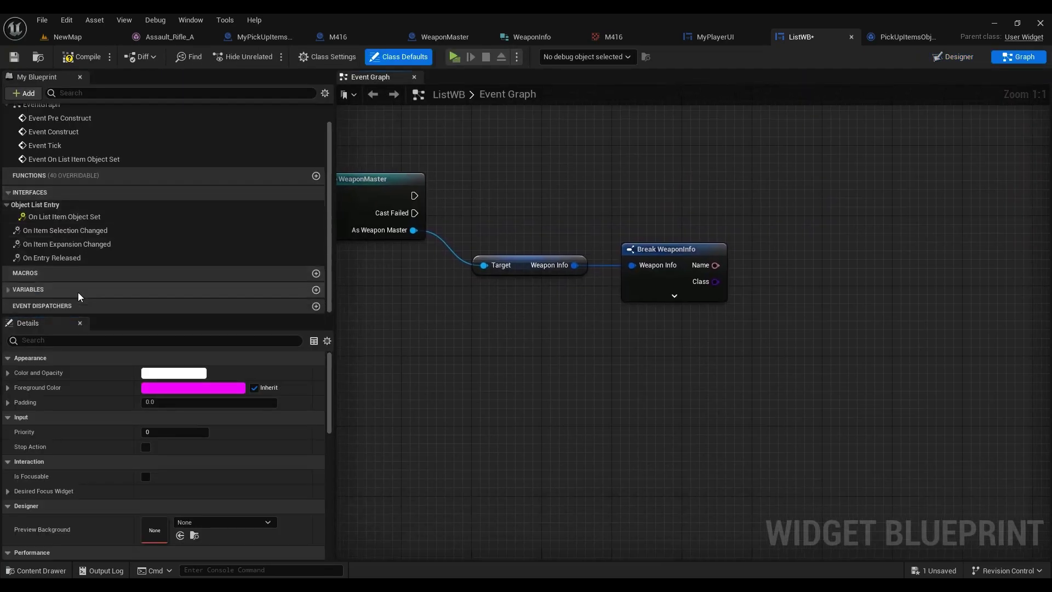
left_click(11, 290)
scroll(107, 264, "down", 1)
left_click_drag(53, 280, 500, 120)
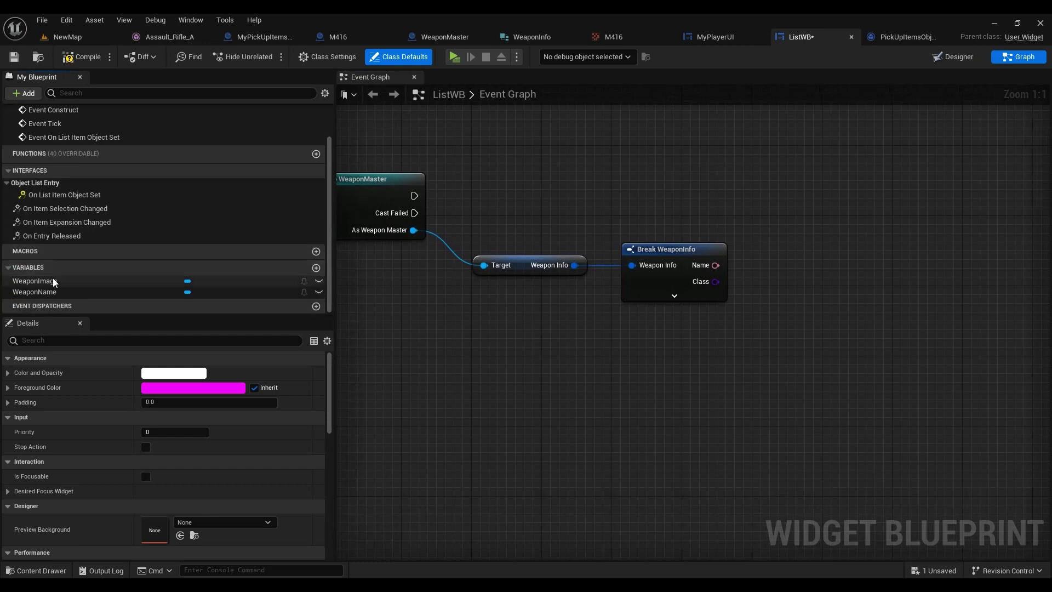
left_click(528, 144)
- Add a Set Brush from Texture node for WeaponImage, executed after the WeaponMaster cast
left_click_drag(550, 165, 628, 170)
type("se")
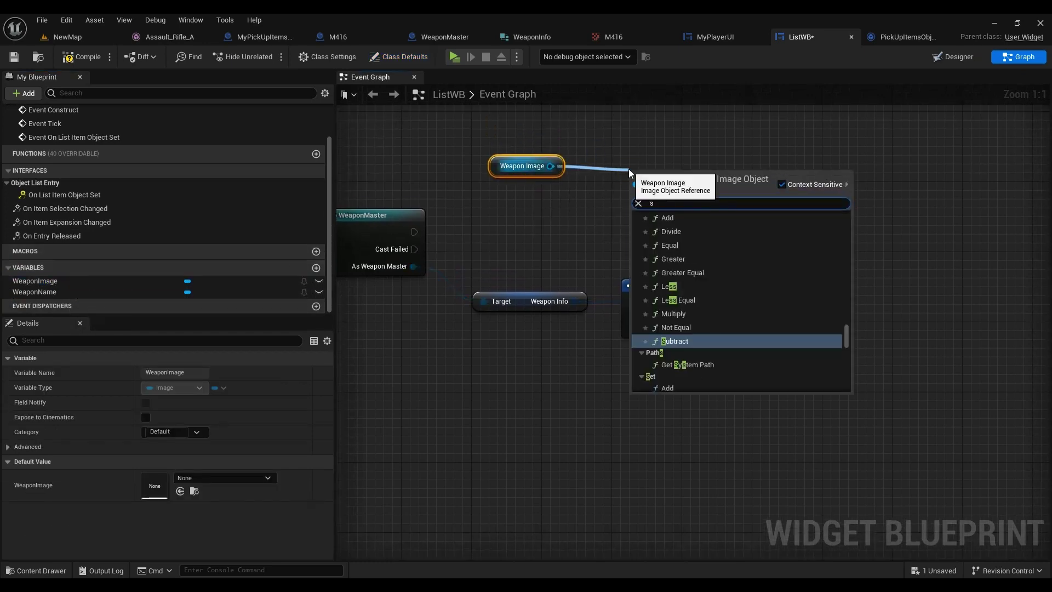
type("t tex")
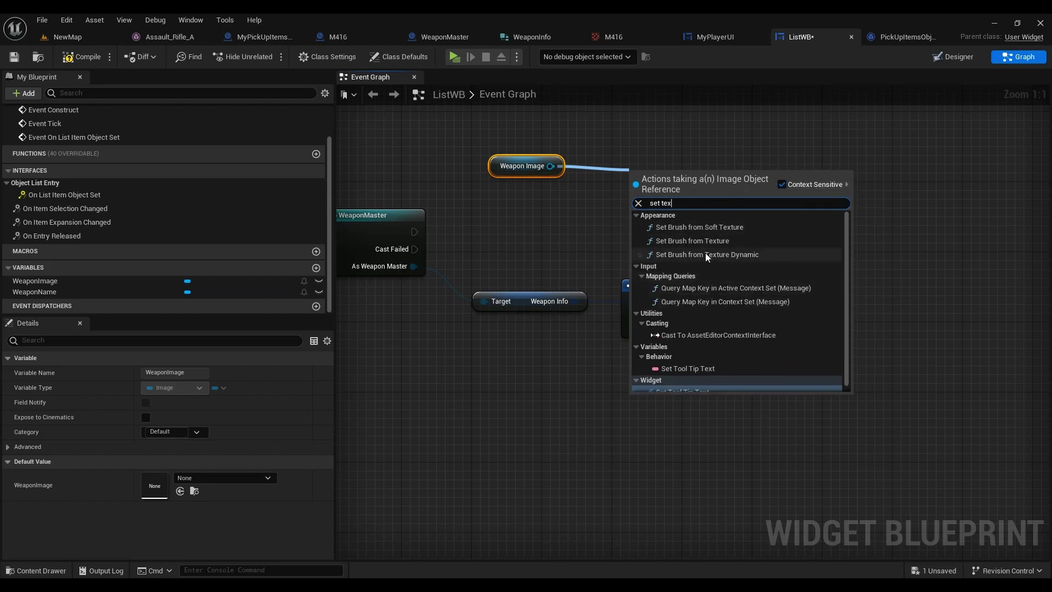
left_click(705, 250)
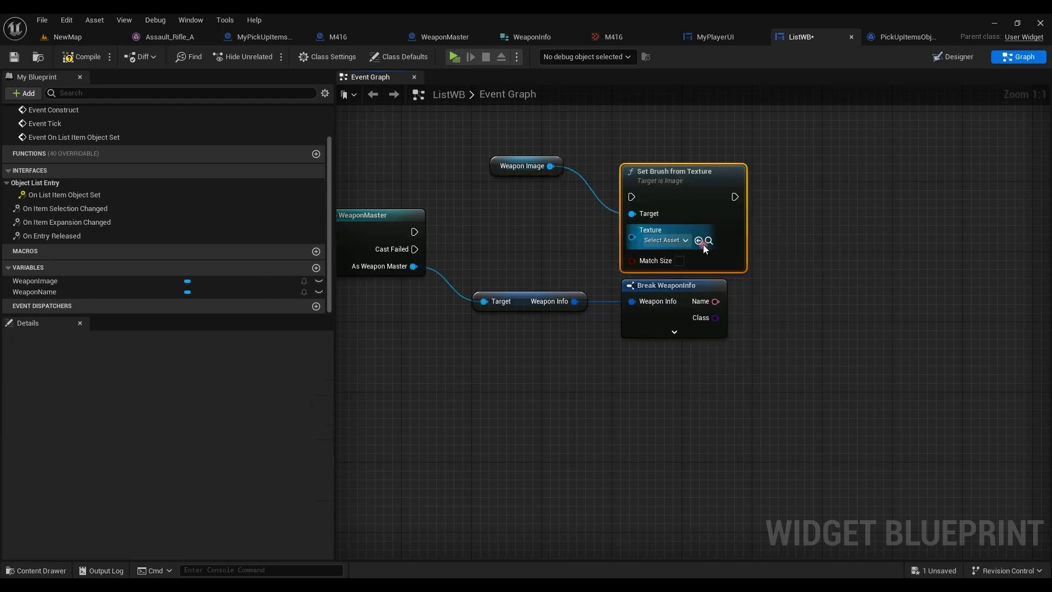
left_click_drag(685, 175, 825, 176)
left_click_drag(414, 231, 775, 204)
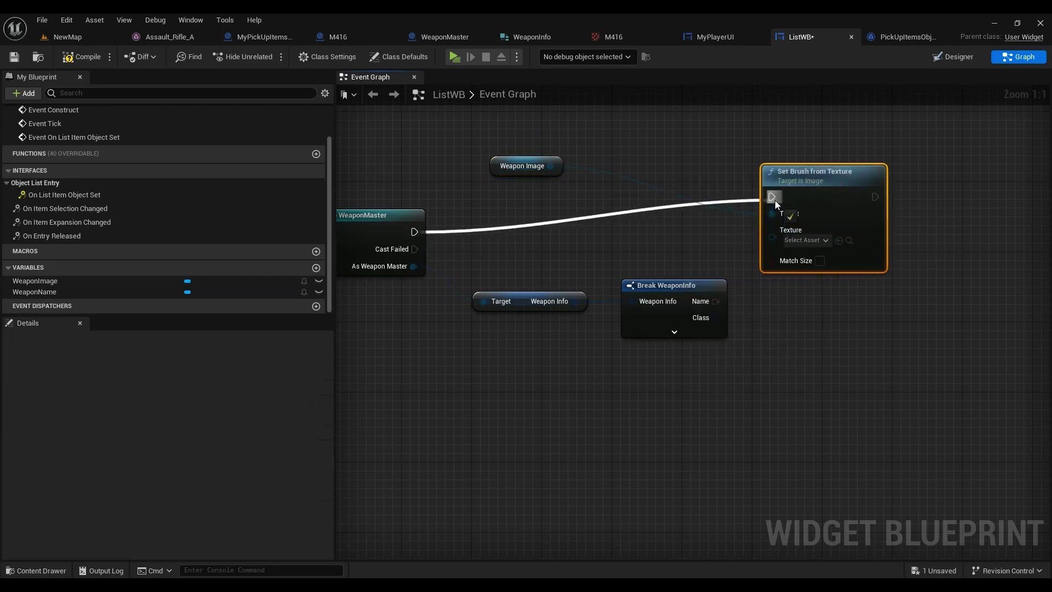
left_click_drag(811, 174, 820, 210)
- Connect Break WeaponInfo's Image to the Texture input and add a WeaponName getter
left_click_drag(506, 167, 689, 169)
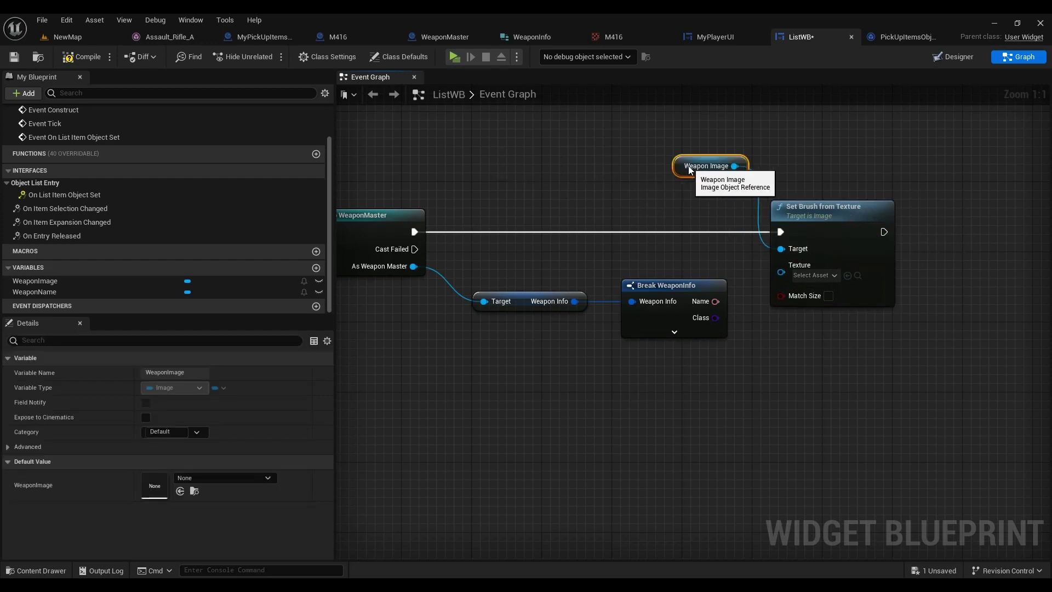
right_click_drag(688, 169, 617, 109)
left_click(663, 235)
left_click_drag(668, 274, 709, 212)
right_click_drag(761, 155, 749, 189)
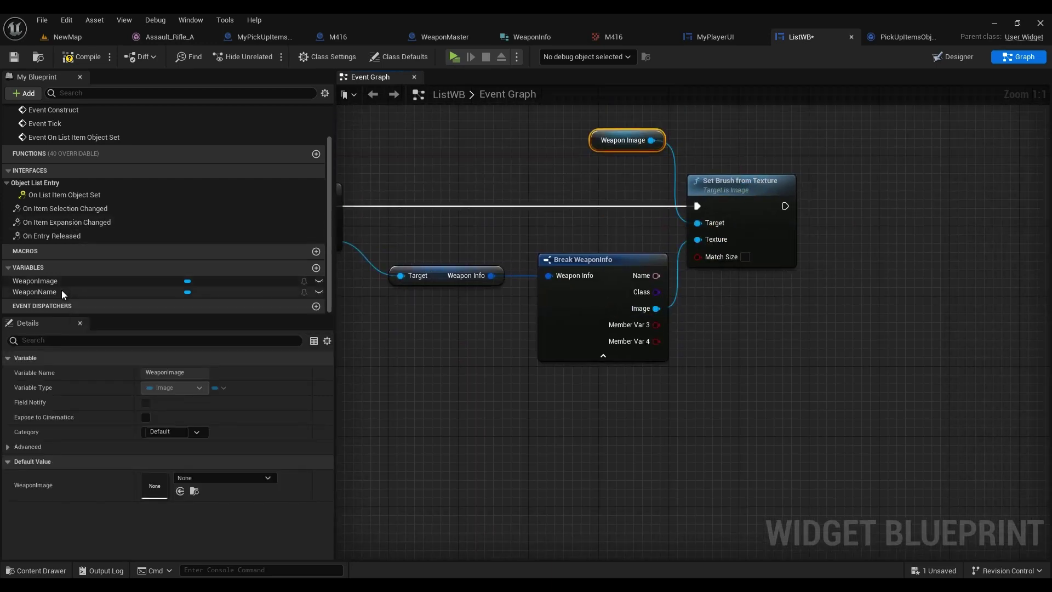
left_click_drag(62, 294, 840, 143, "ctrl")
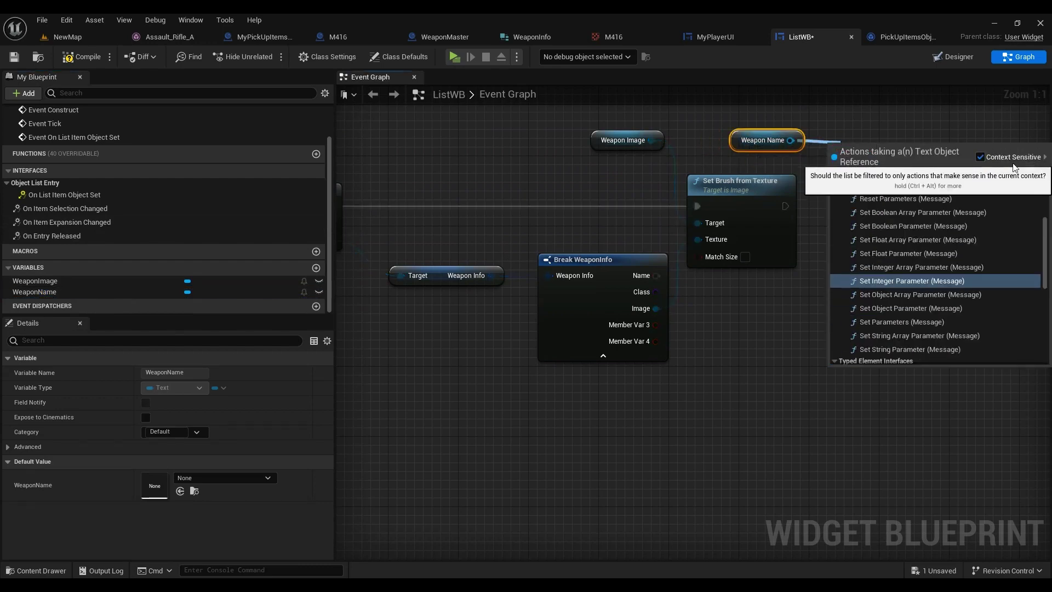
- Add a SetText node after Set Brush, feeding WeaponInfo's Name into In Text via a reroute
type("set tex")
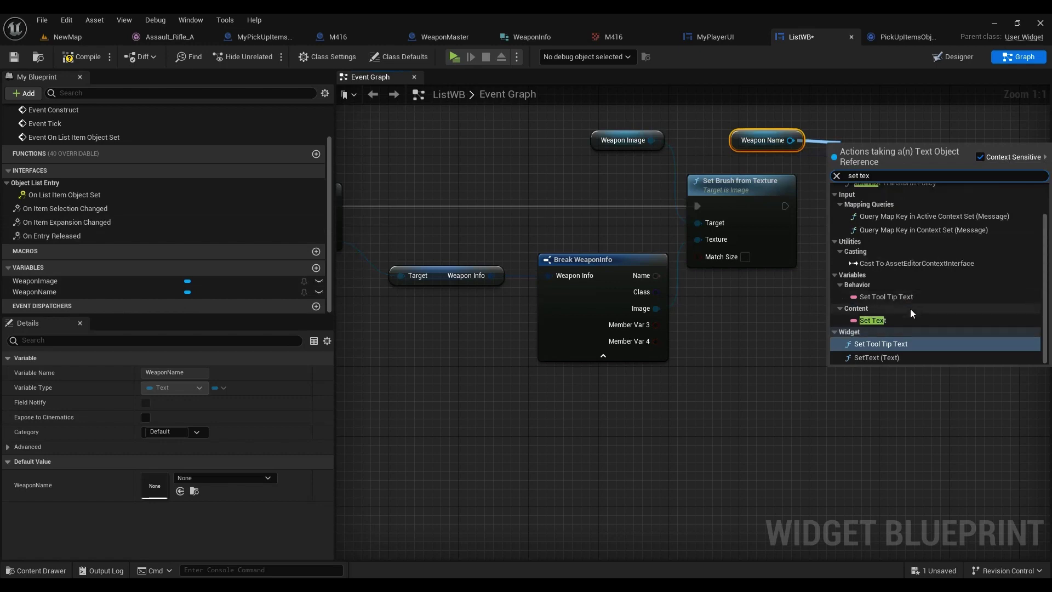
left_click(887, 357)
mouse_move(785, 206)
left_mouse_down()
mouse_move(853, 179)
mouse_move(889, 181)
left_mouse_up()
mouse_move(656, 276)
left_mouse_down()
mouse_move(686, 286)
mouse_move(871, 251)
mouse_move(813, 267)
left_mouse_up()
double_click(820, 245)
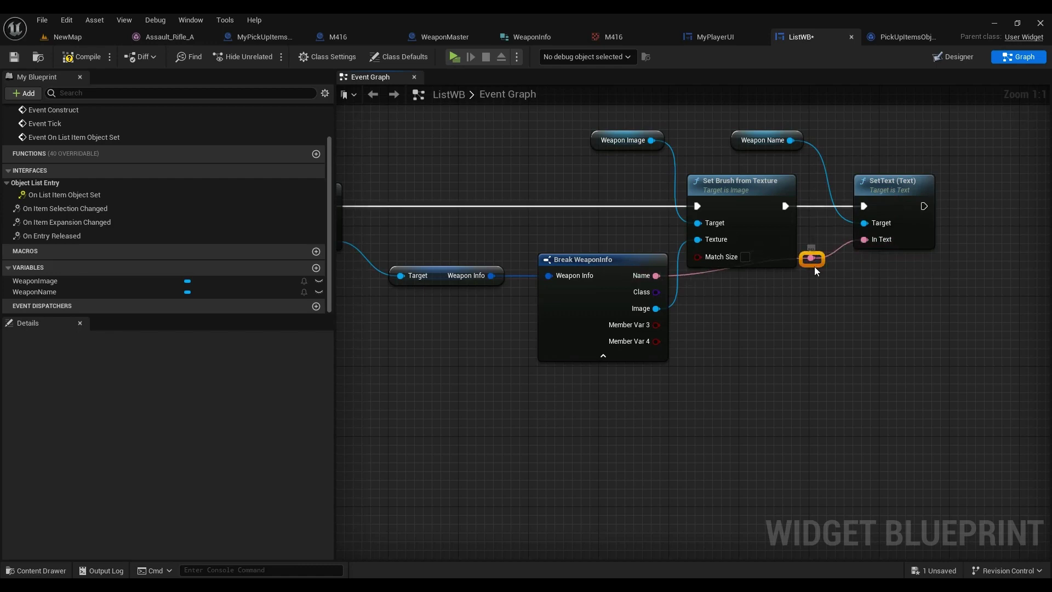
- Hide Break WeaponInfo's unconnected pins and save the widget blueprint
left_click(545, 294)
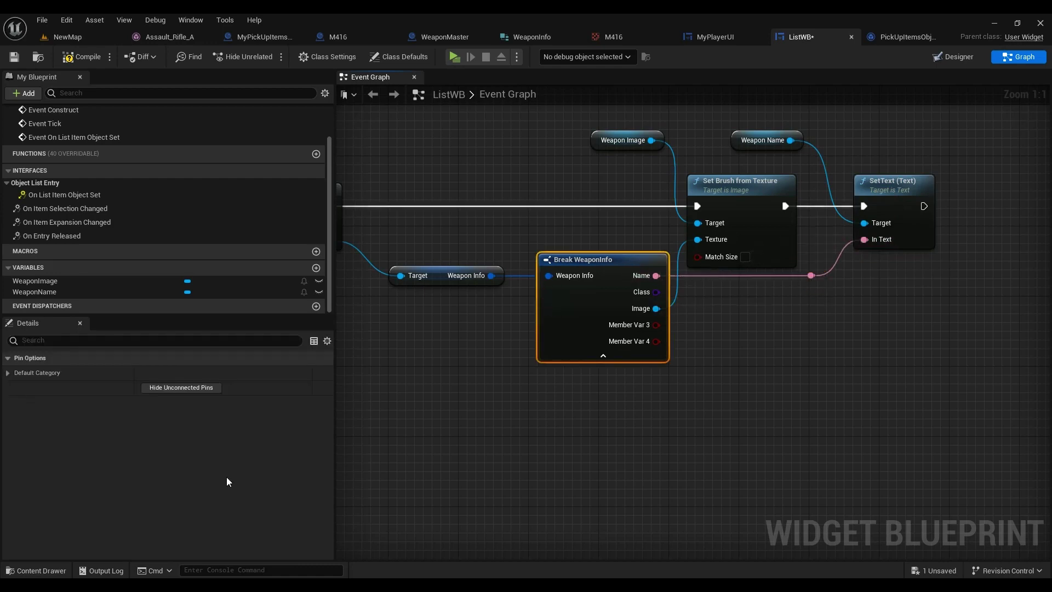
left_click(182, 388)
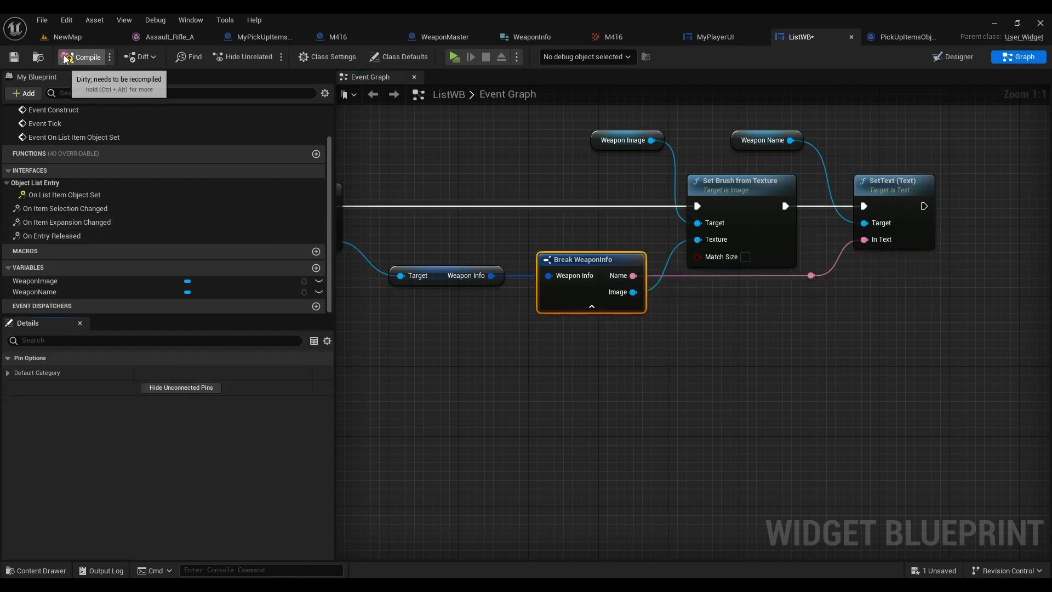
left_click(21, 58)
scroll(563, 295, "down", 5)
scroll(704, 329, "up", 2)
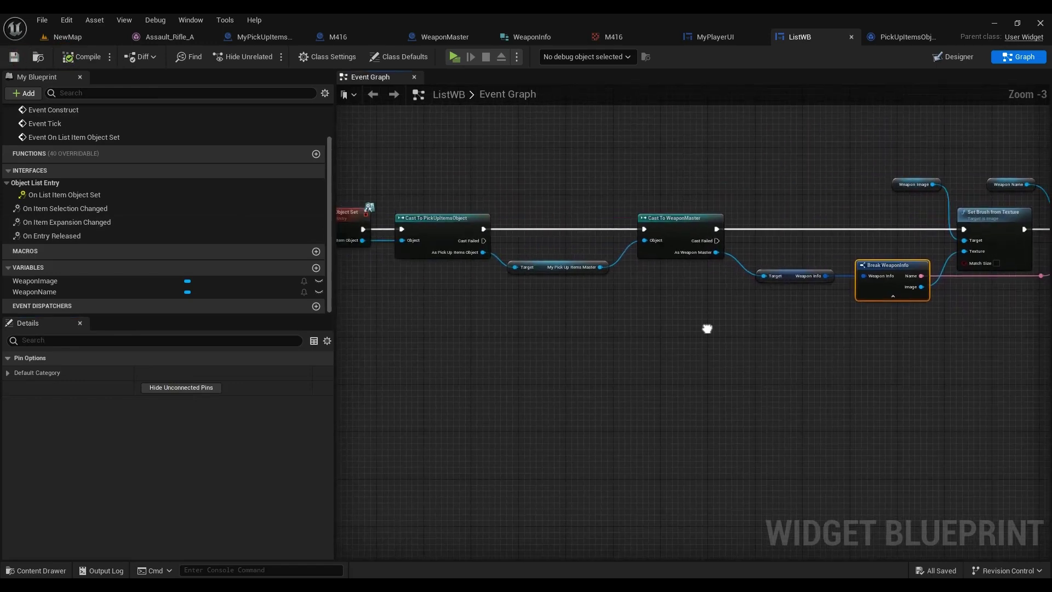
mouse_move(704, 329)
right_mouse_down()
mouse_move(463, 323)
mouse_move(549, 333)
right_mouse_up()
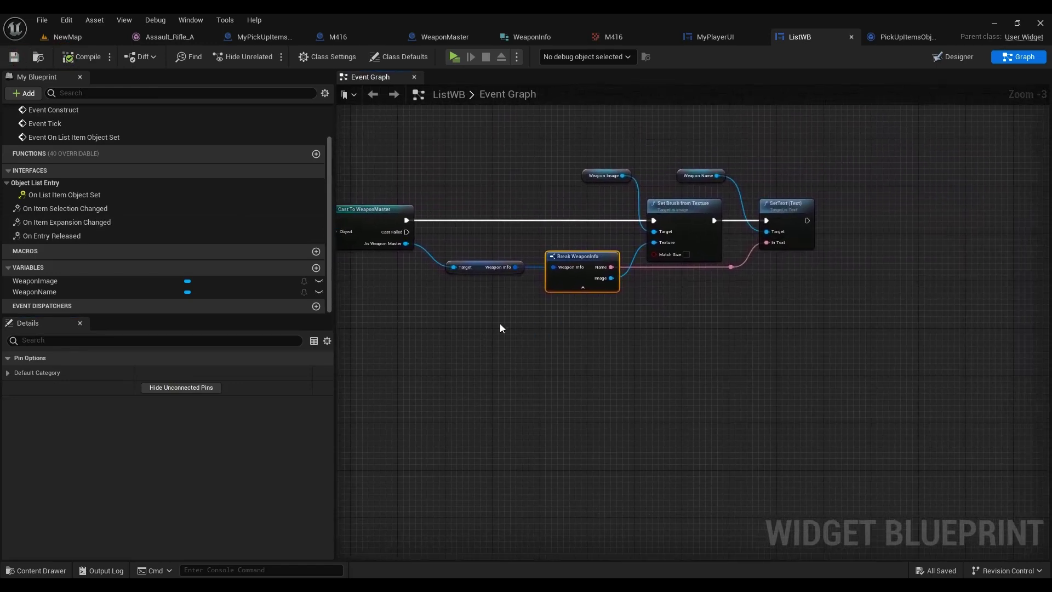
- Play NewMap in a new editor window and walk to the M416 to see its image-and-name entry
left_click(68, 36)
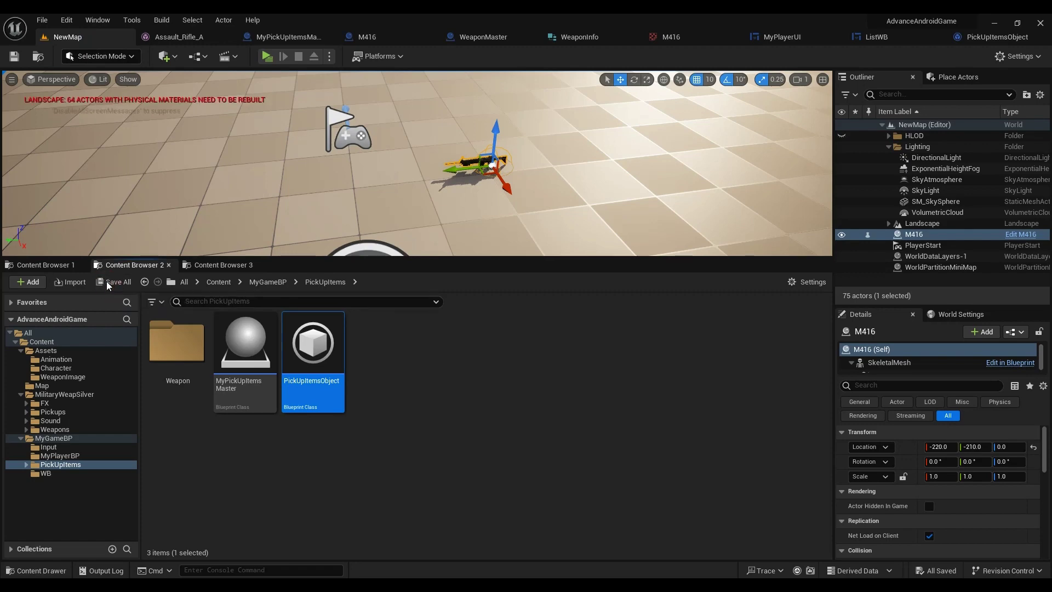
left_click(329, 55)
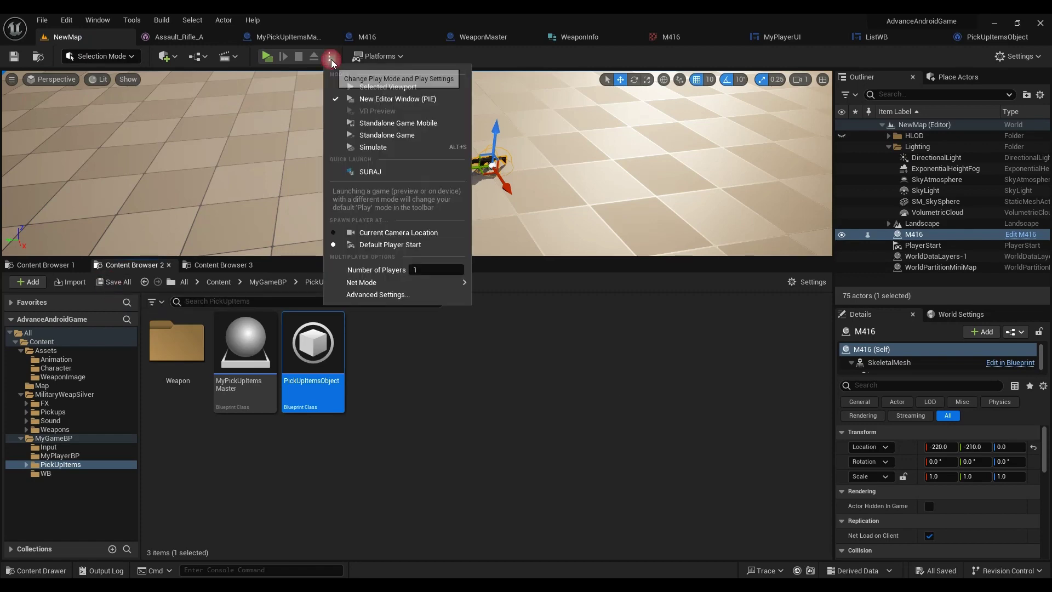
left_click(408, 101)
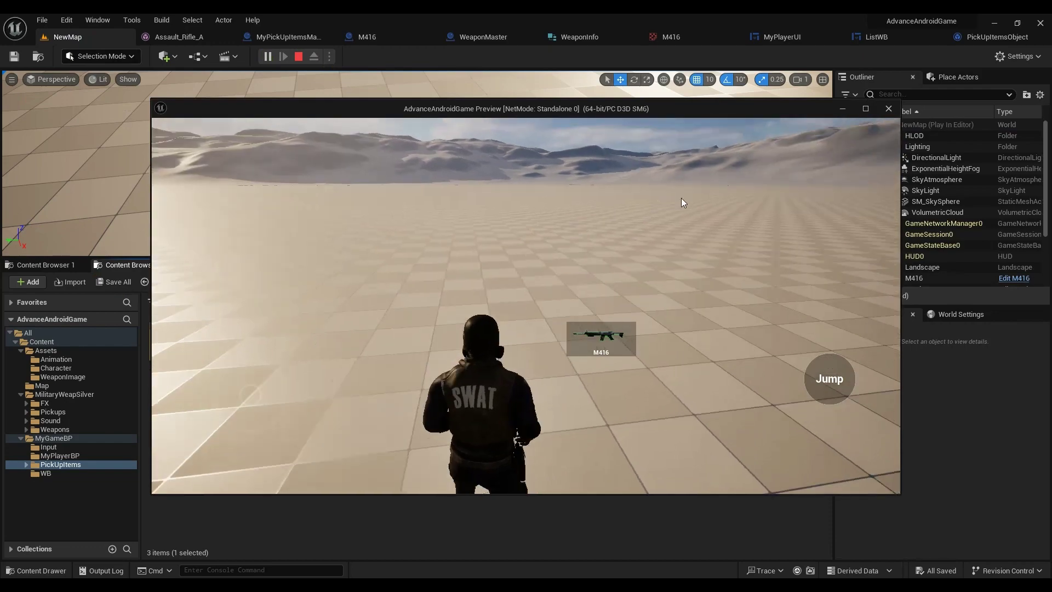
key("w")
left_click_drag(681, 198, 712, 248)
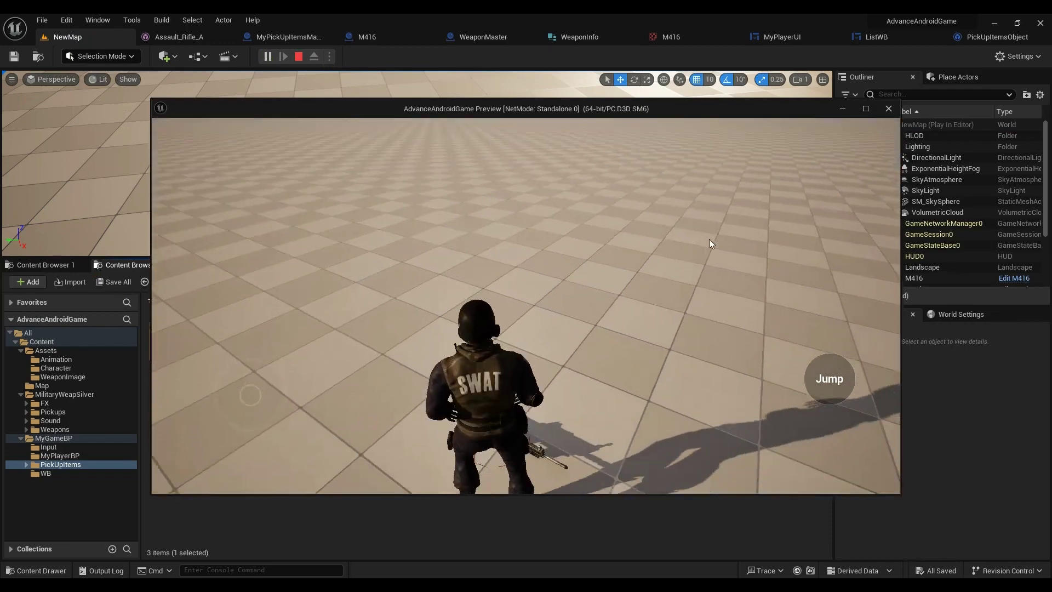
left_click_drag(606, 243, 732, 189)
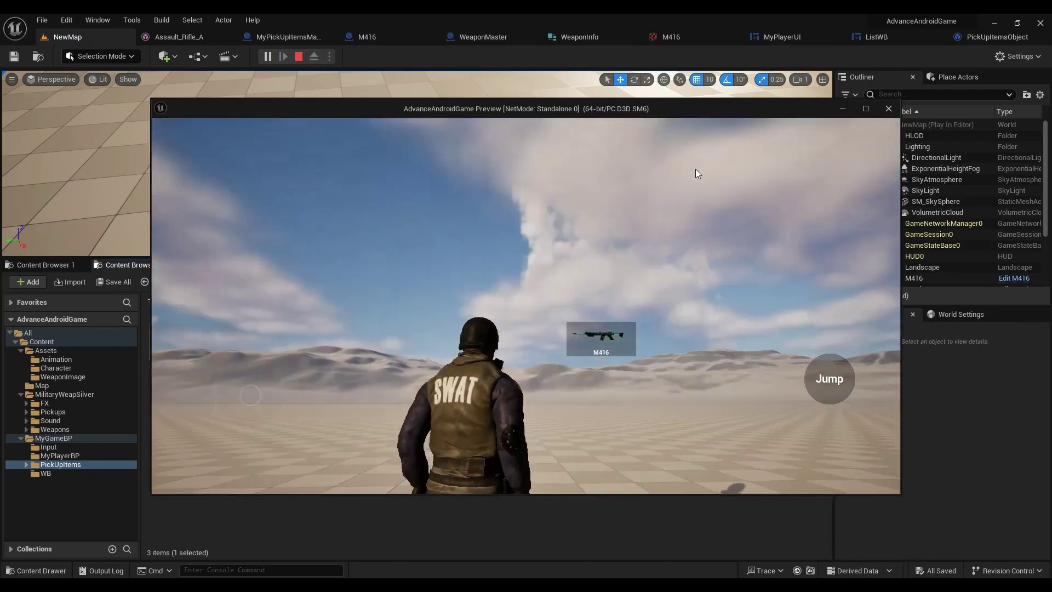